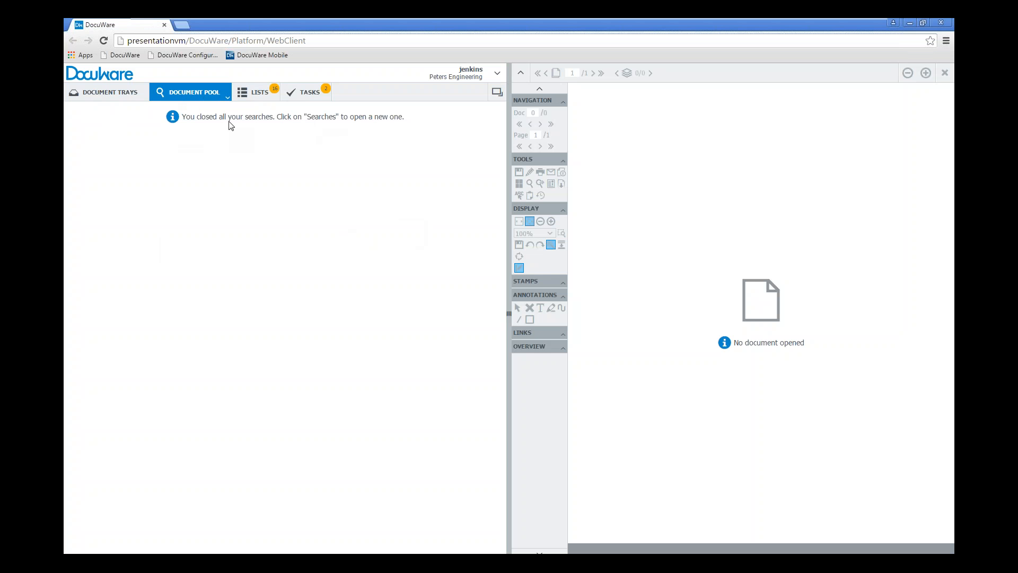
Open the Document Pool - Accounting search dialog and look through the Company select list
left_click(227, 99)
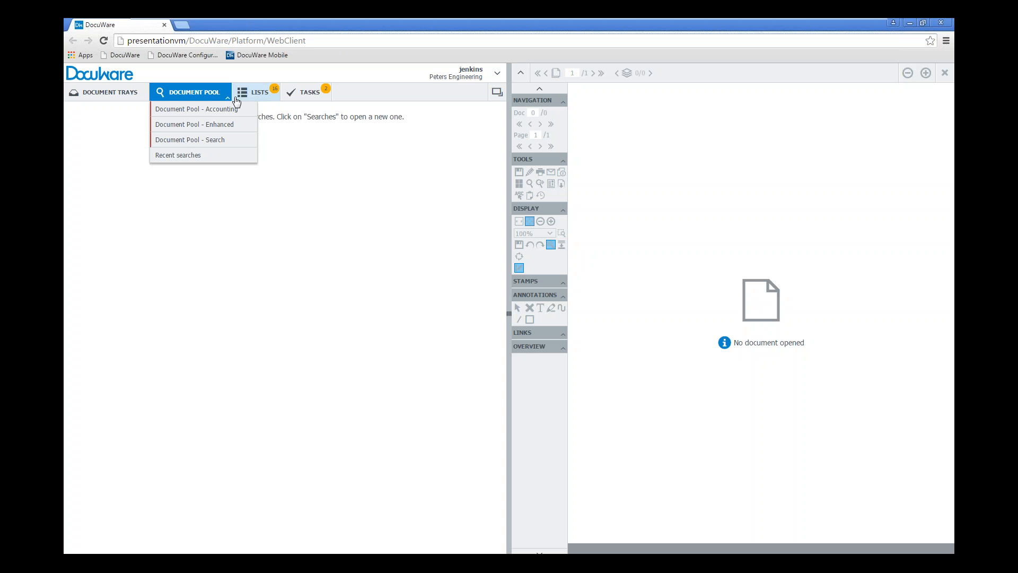
left_click(207, 109)
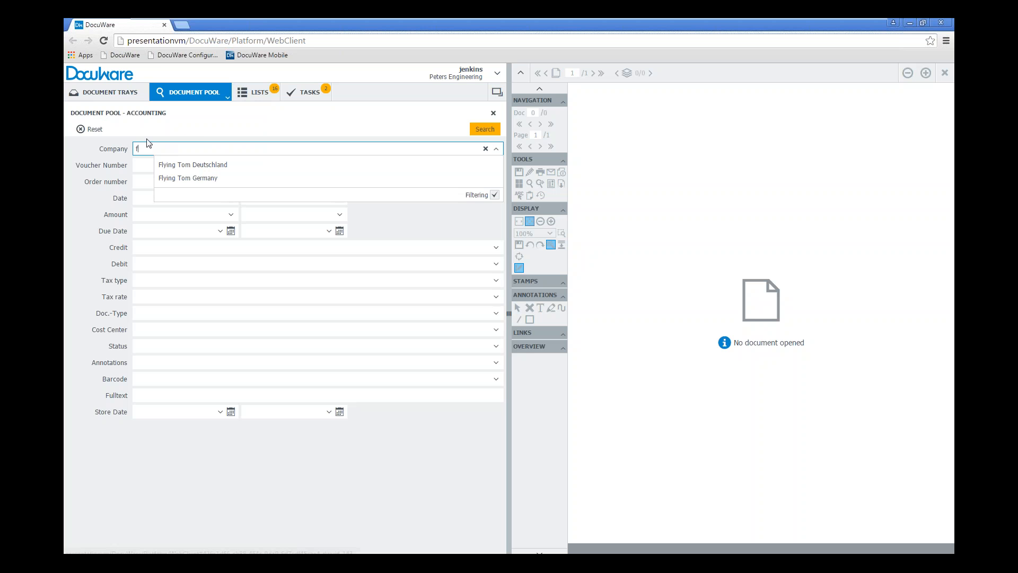
left_click(174, 180)
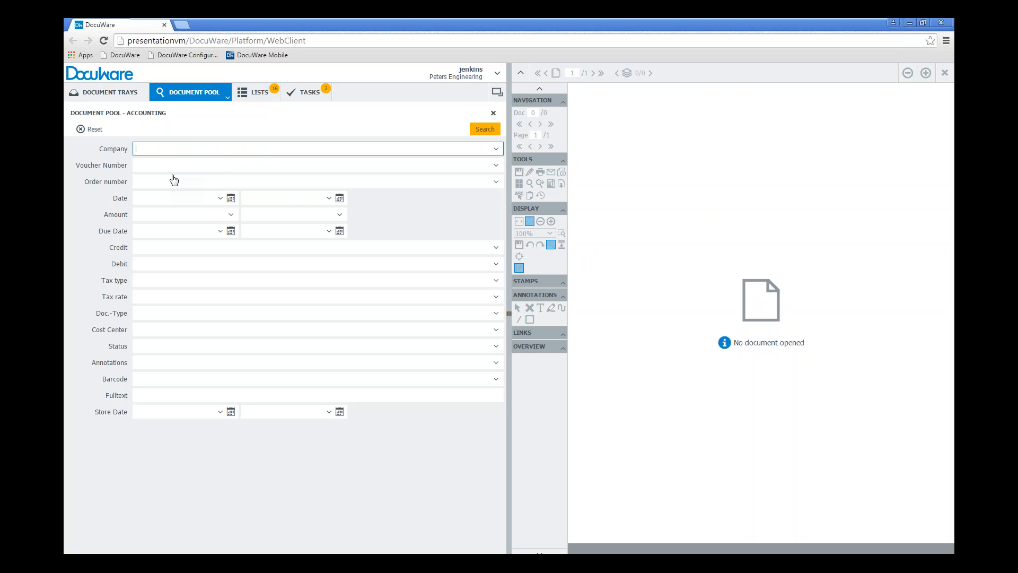
left_click(496, 150)
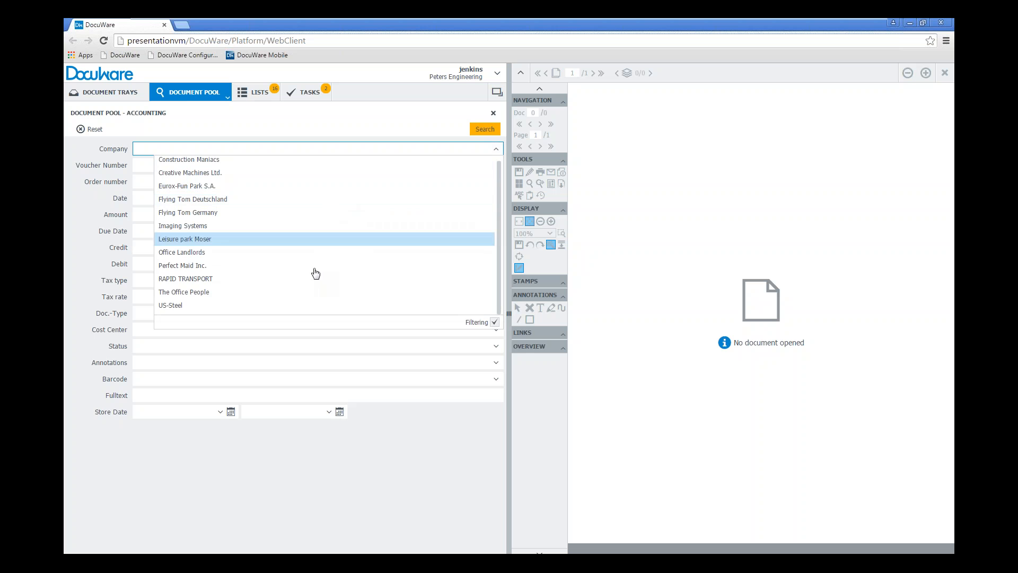
scroll(297, 246, "up", 1)
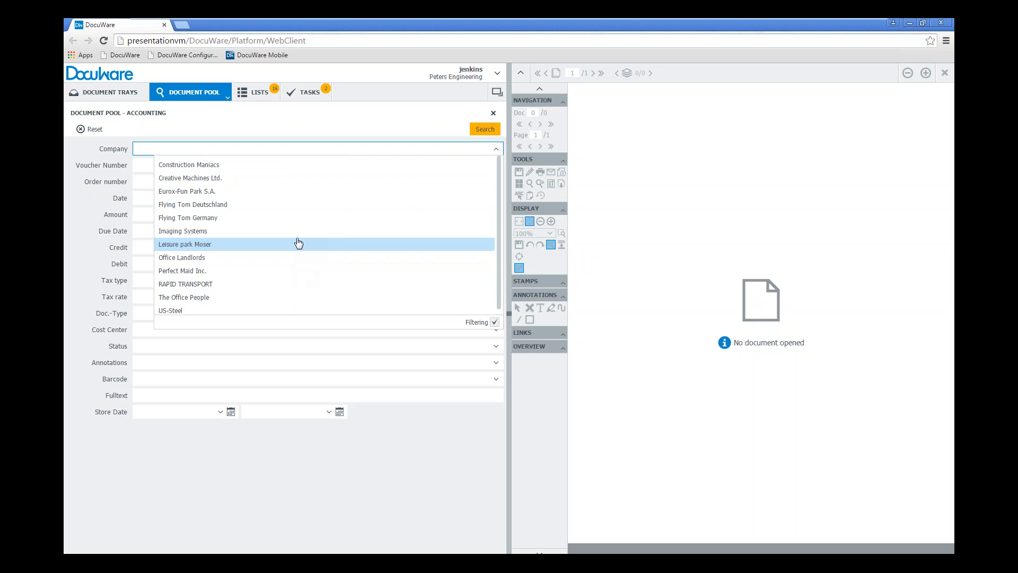
Search the accounting documents for the company "Flying Tom Germany", picking it from the suggestions for "fl"
left_click(165, 151)
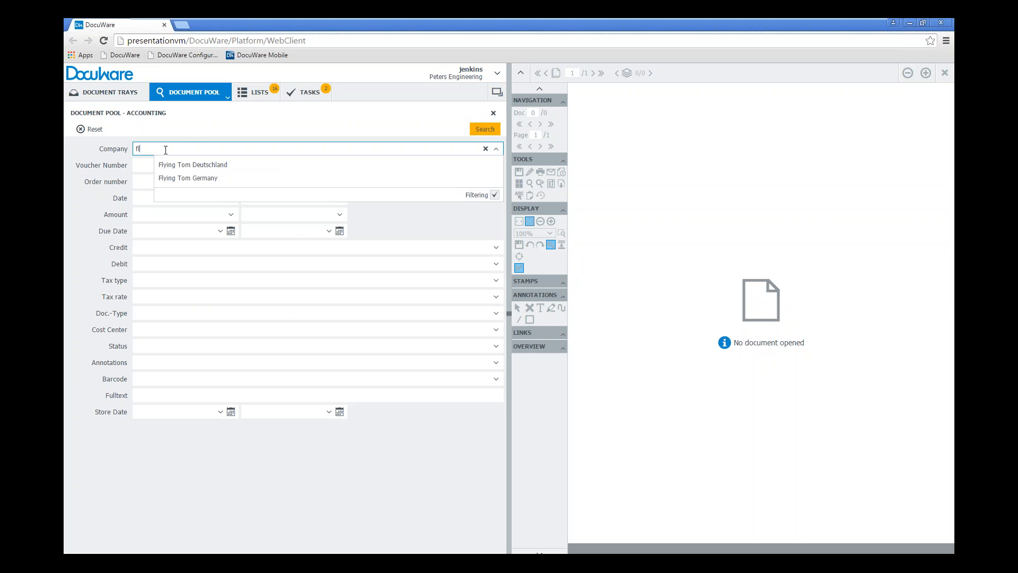
left_click(199, 183)
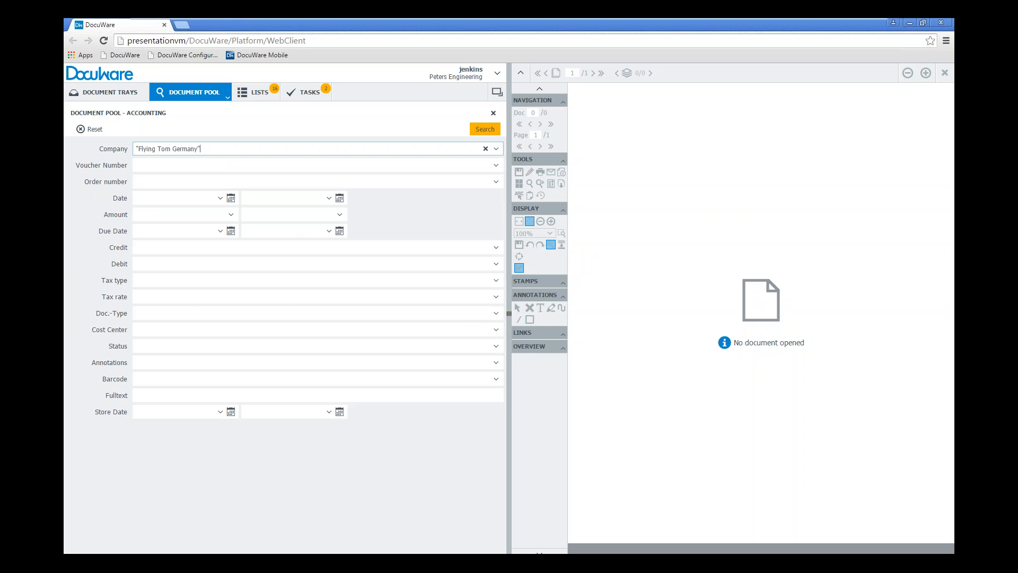
left_click(484, 129)
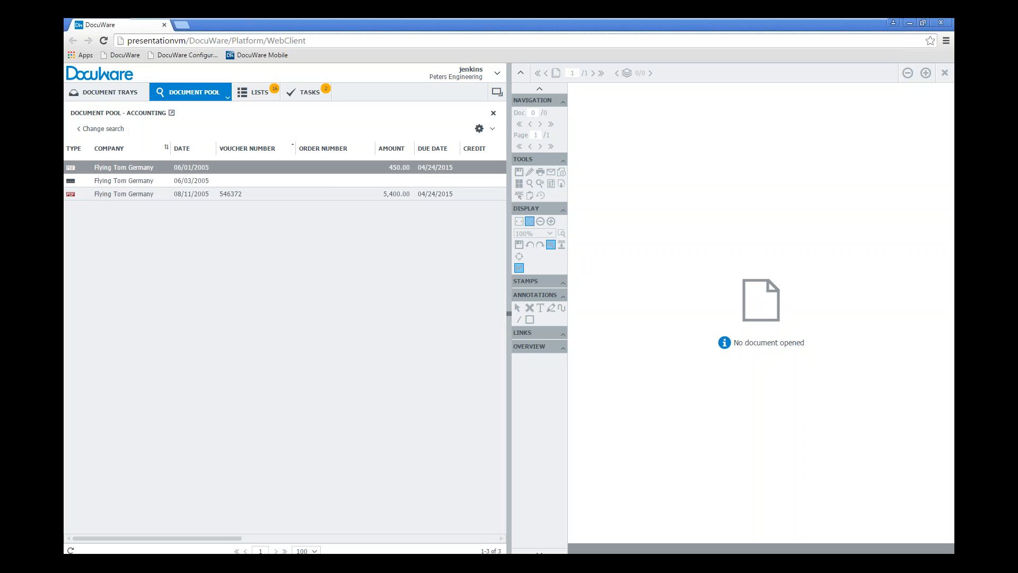
Return to the search criteria, clear the Company value and reselect "Flying Tom Germany" from the suggestions
left_click(101, 130)
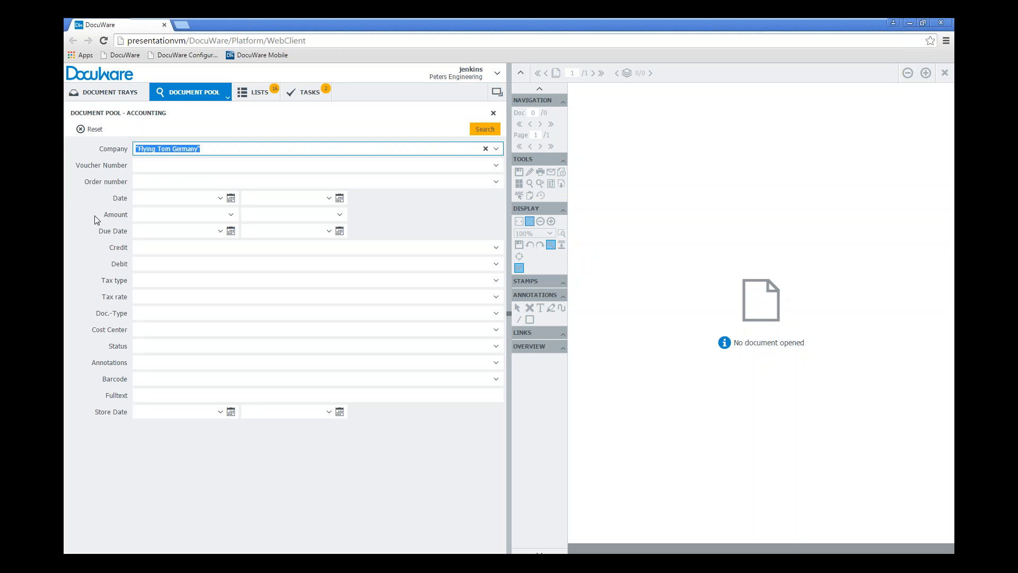
key("Delete")
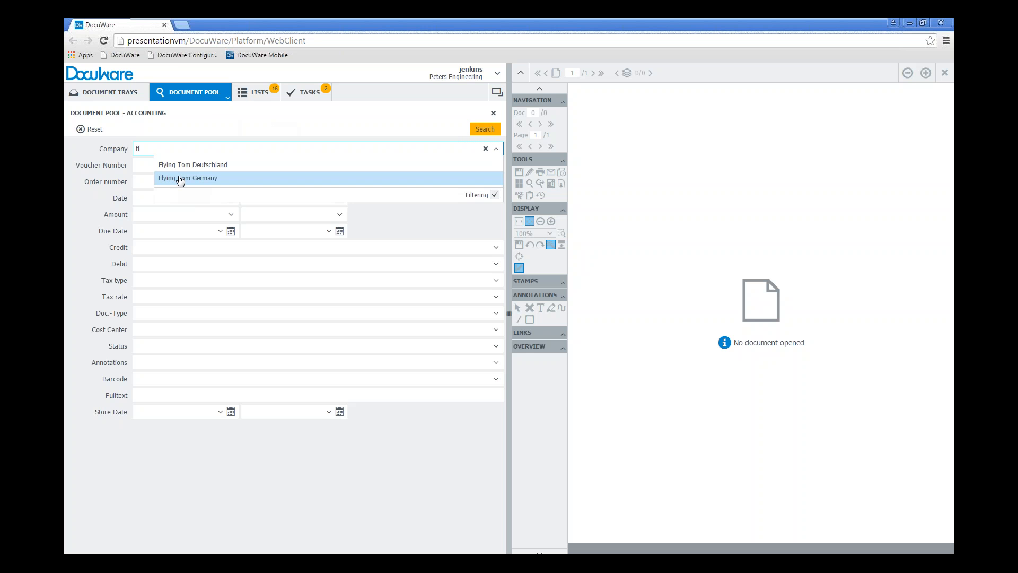
left_click(180, 179)
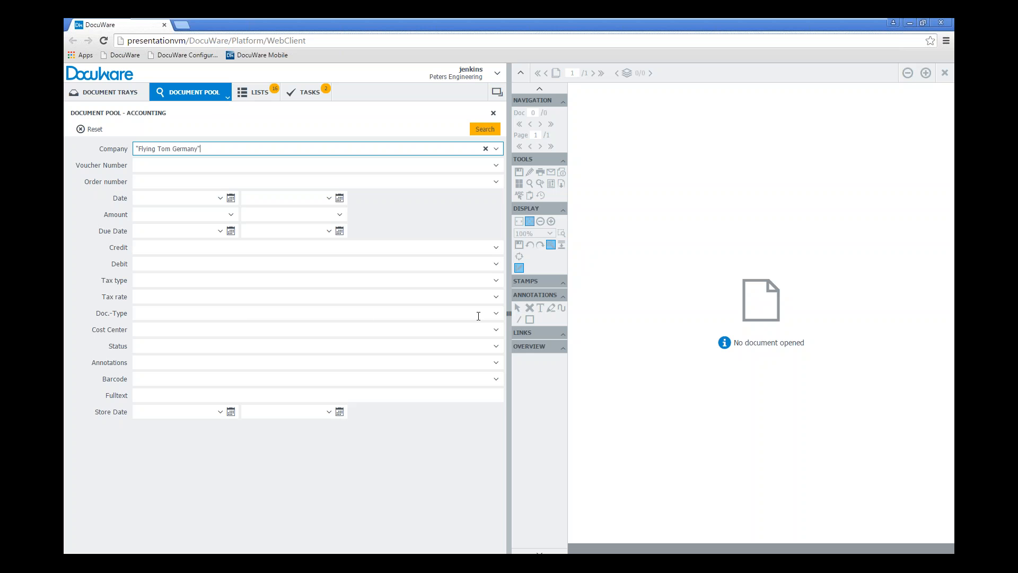
Examine the filtered Doc.-Type values for the chosen company, including those starting with "l", without selecting one
left_click(496, 314)
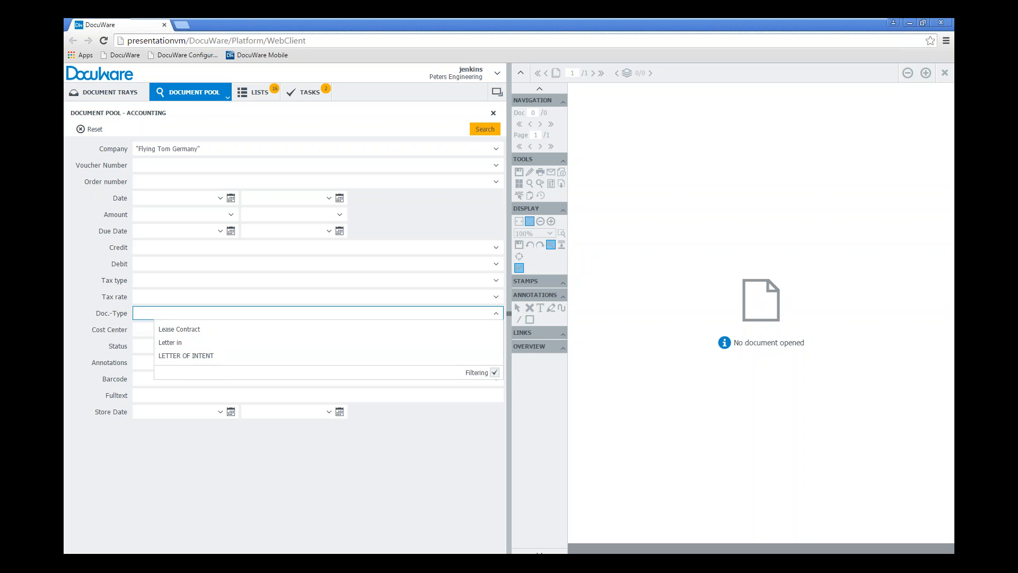
left_click(228, 480)
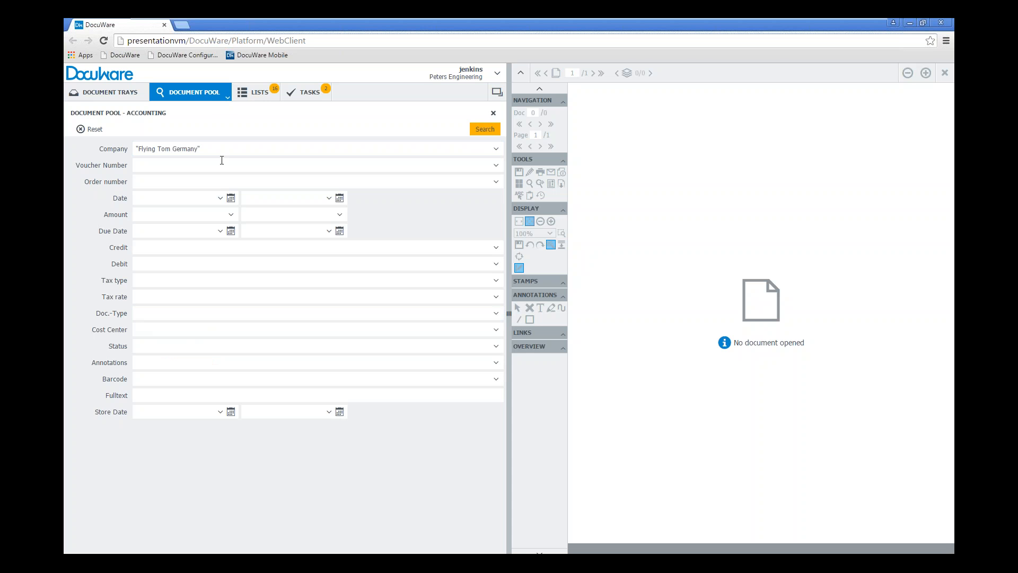
left_click(166, 314)
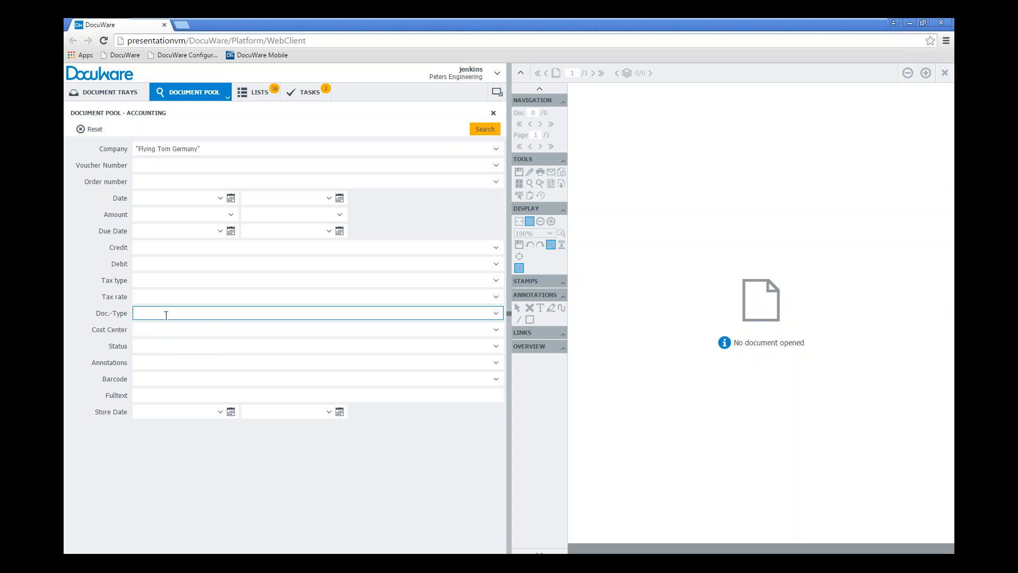
type("l")
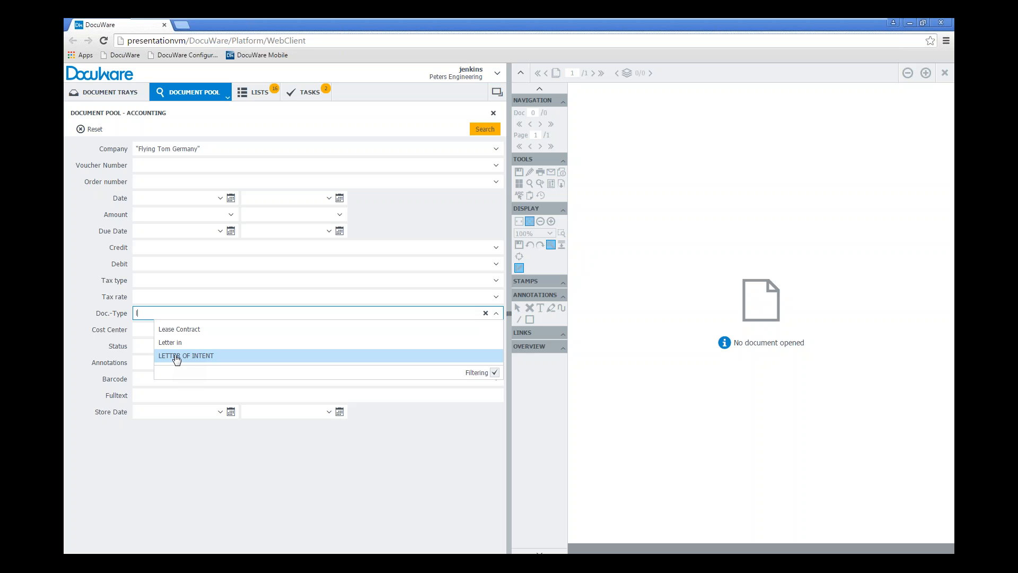
key("BackSpace")
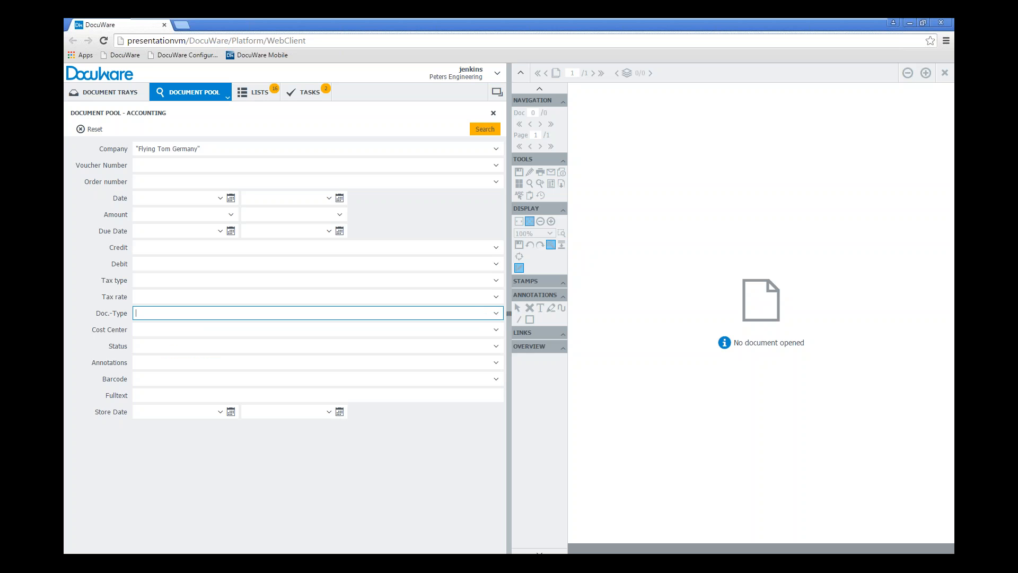
Turn off Filtering for the Doc.-Type list, choose "Letter out" and run the search
left_click(495, 314)
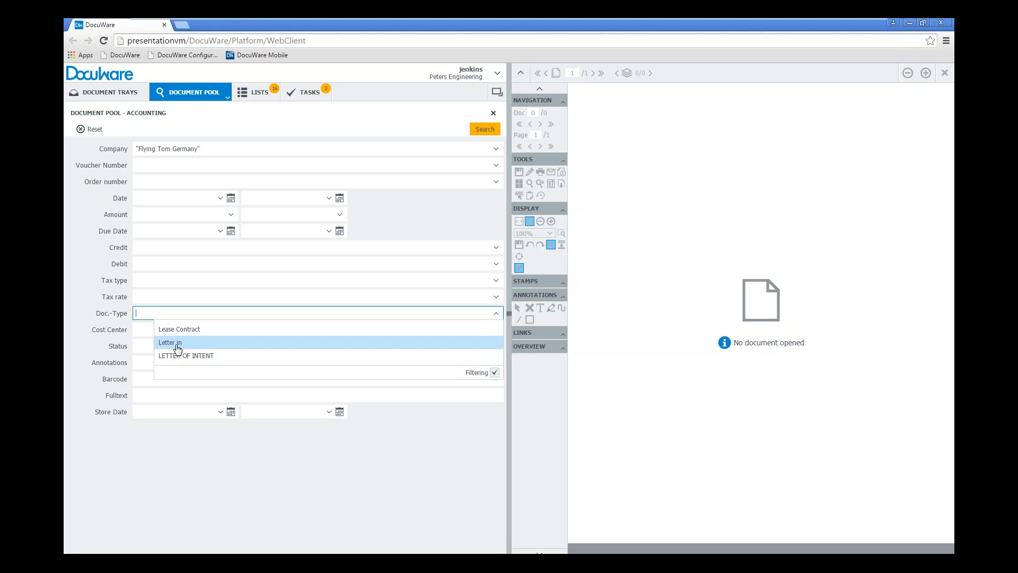
left_click(494, 372)
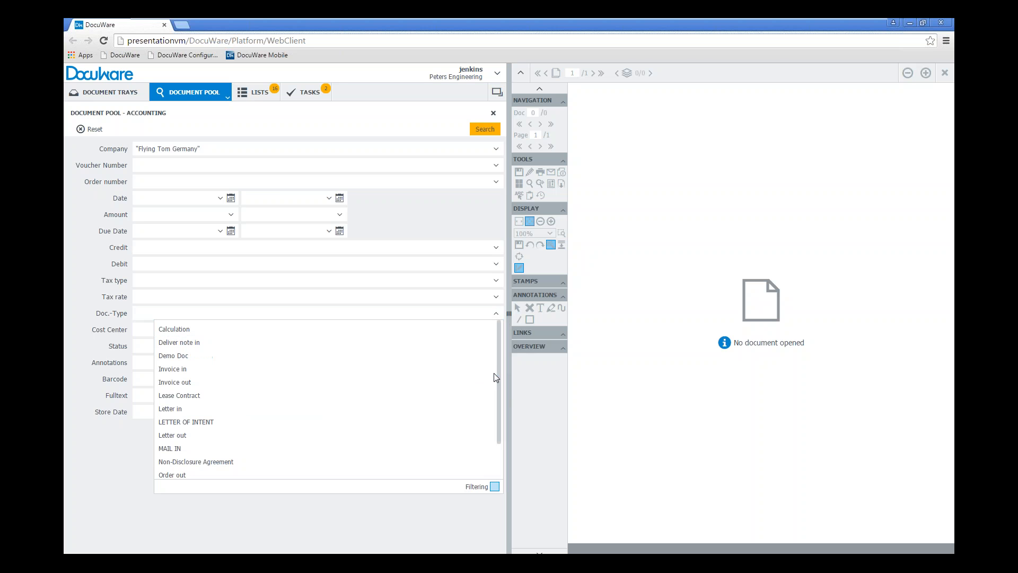
scroll(308, 409, "down", 2)
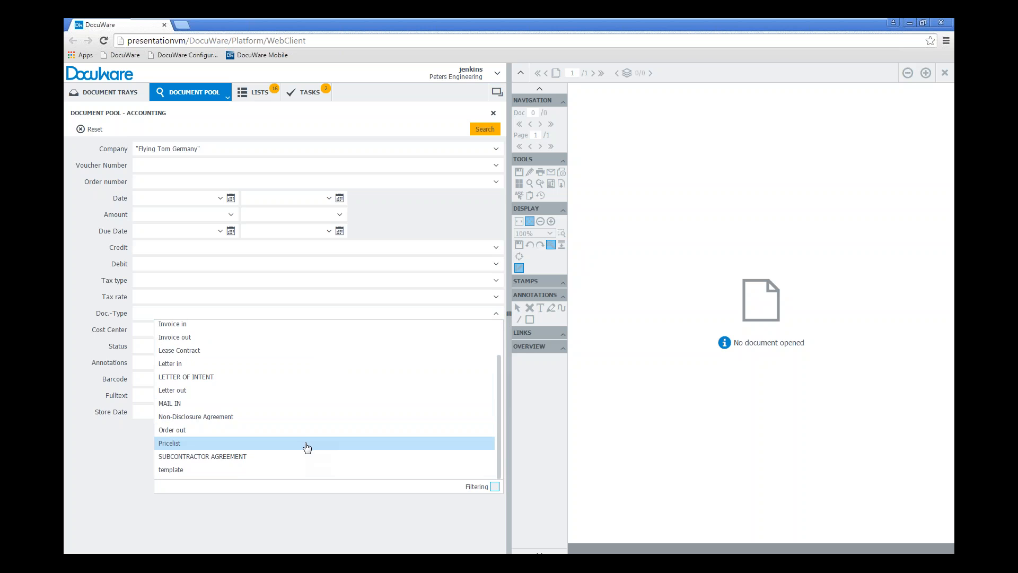
scroll(307, 446, "up", 1)
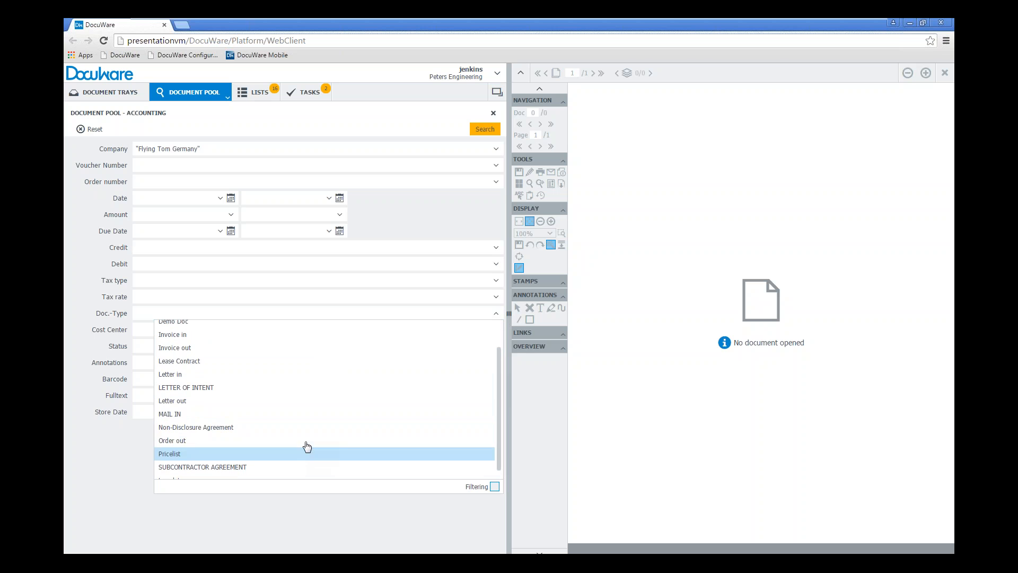
left_click(273, 401)
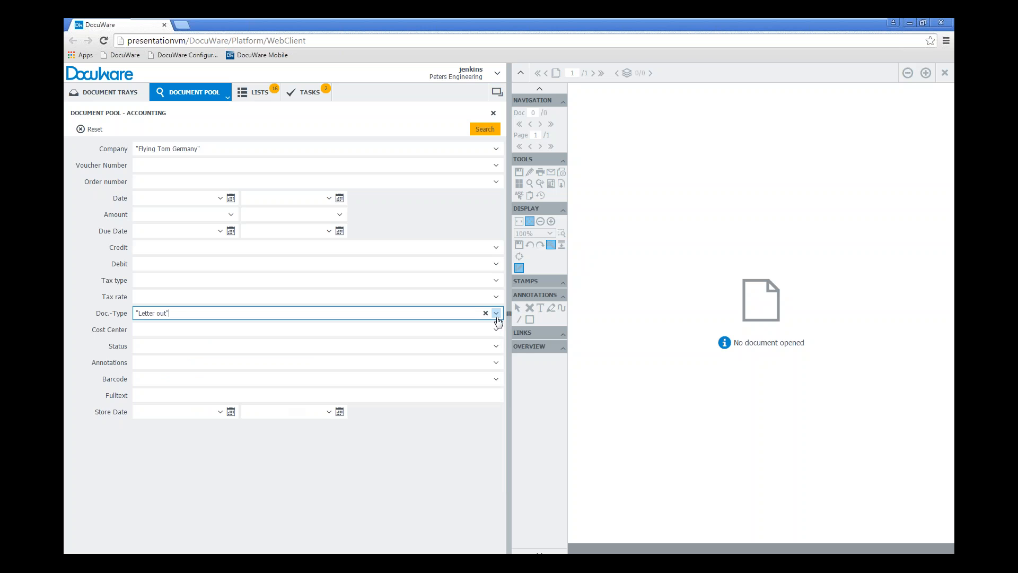
left_click(485, 128)
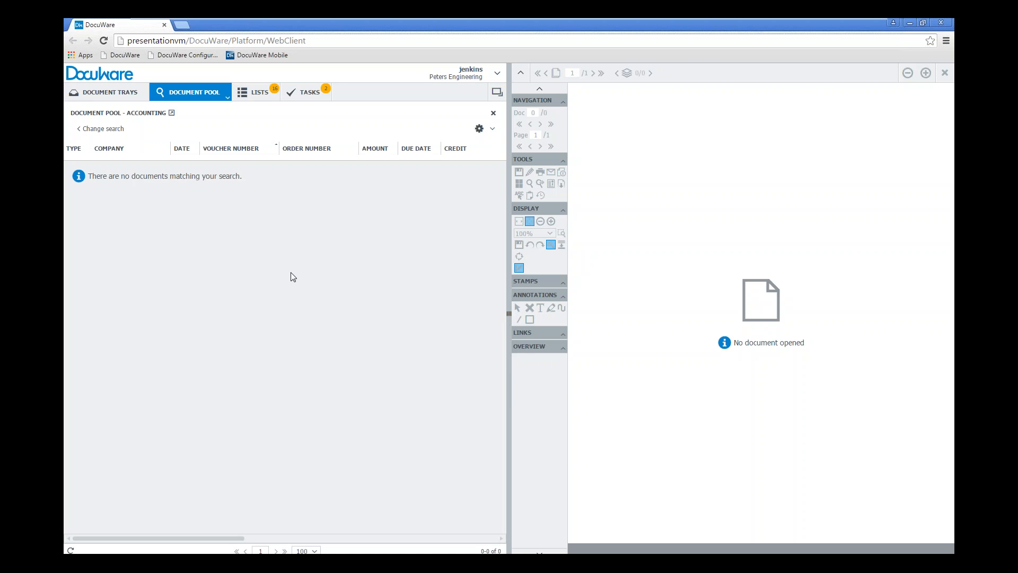
Change the search by turning Filtering back on for Doc.-Type, replacing its value with "Lease Contract", and run it
left_click(107, 131)
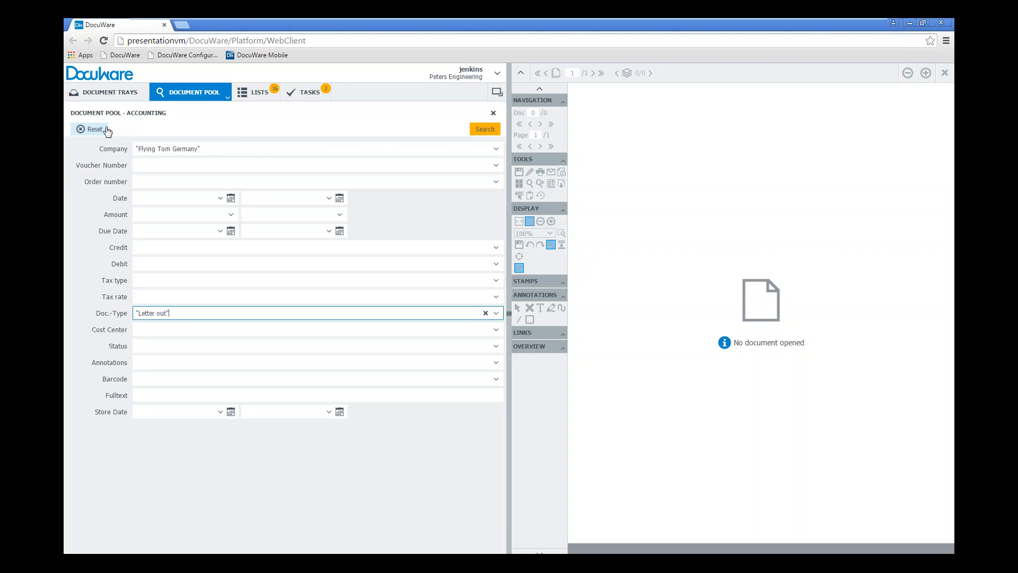
left_click_drag(191, 314, 127, 318)
key("BackSpace")
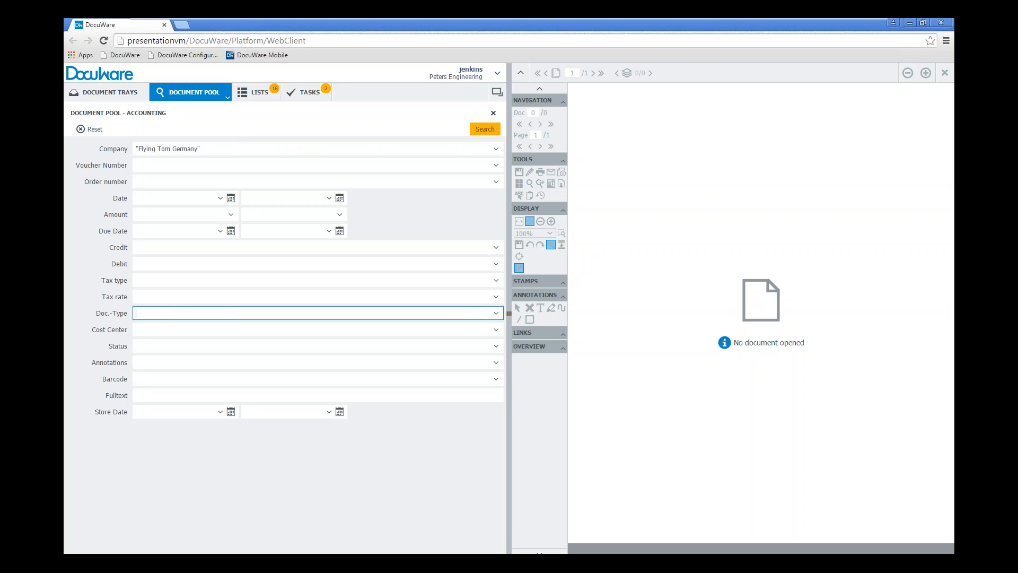
left_click(496, 314)
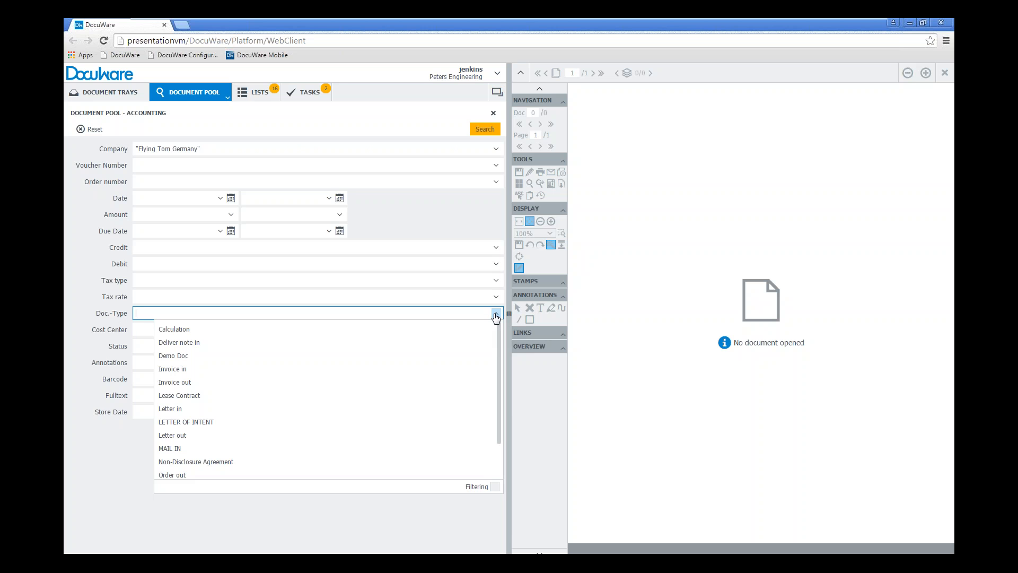
left_click(494, 486)
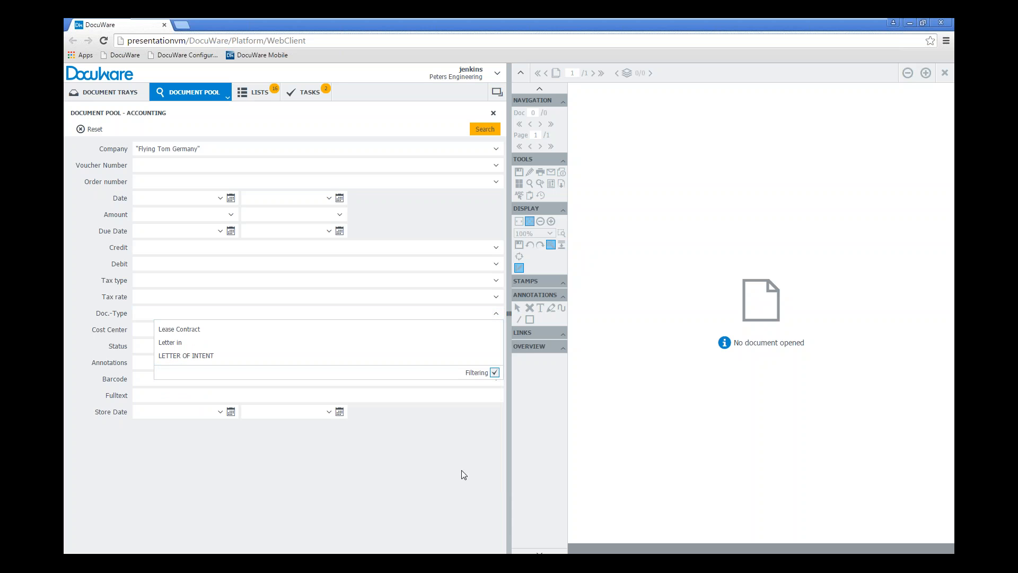
left_click(187, 331)
left_click(484, 129)
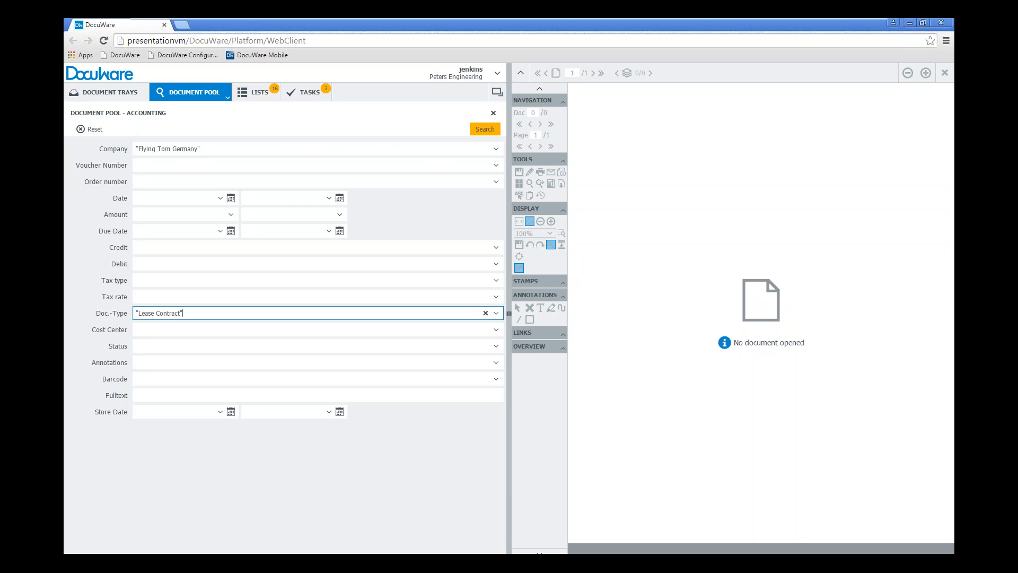
Reset all search criteria in the Accounting search dialog
left_click_drag(185, 312, 113, 314)
left_click(97, 128)
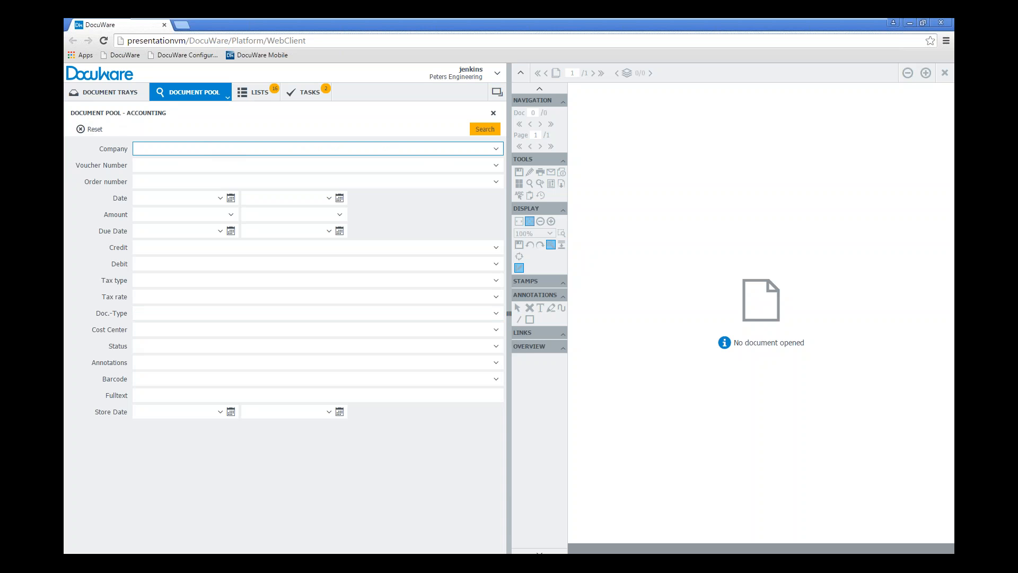
left_click(288, 486)
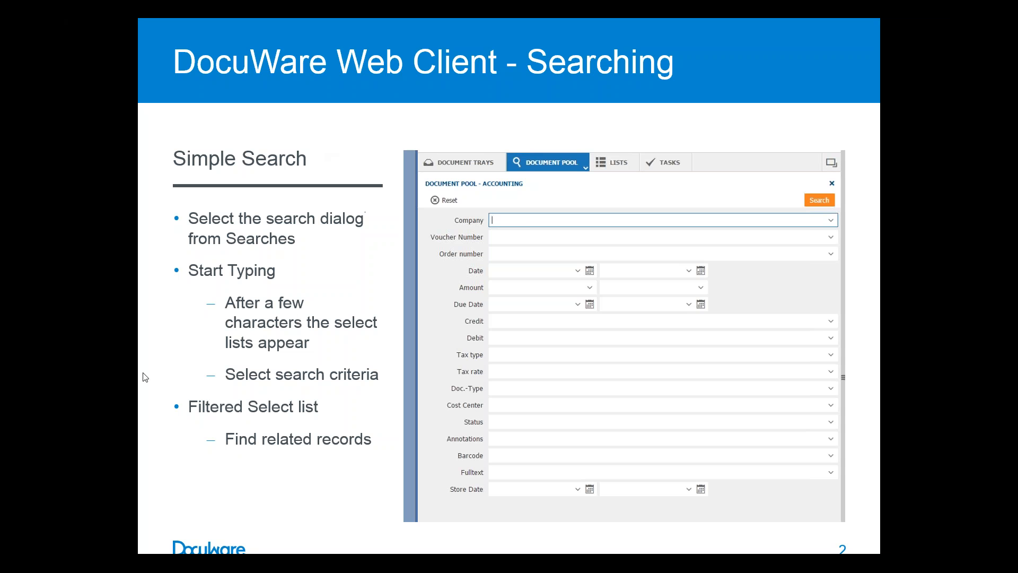
left_click(320, 496)
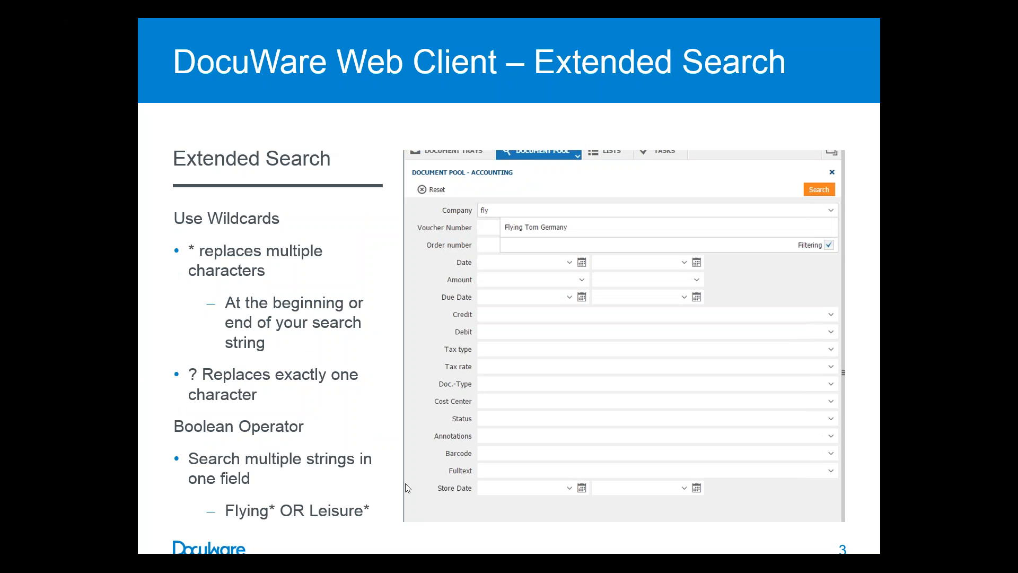
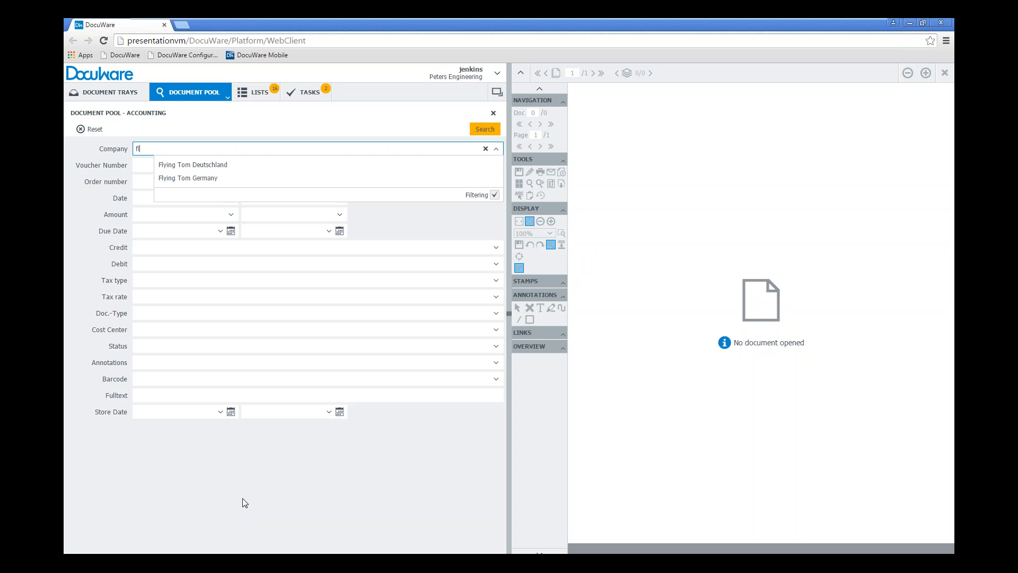
Search the Accounting documents for companies matching "fly*" and sort the results by company
type("y*")
left_click(313, 500)
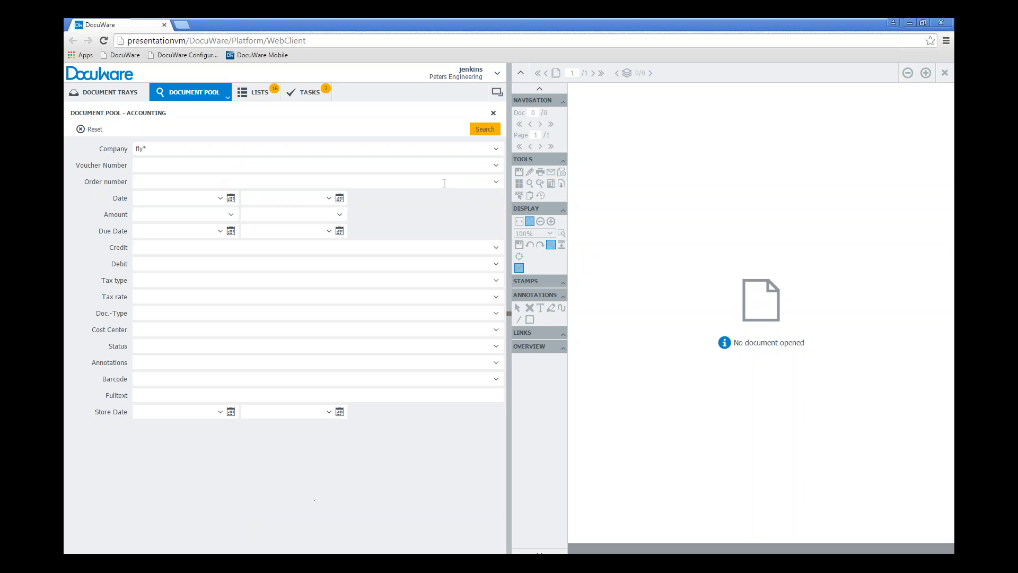
left_click(484, 129)
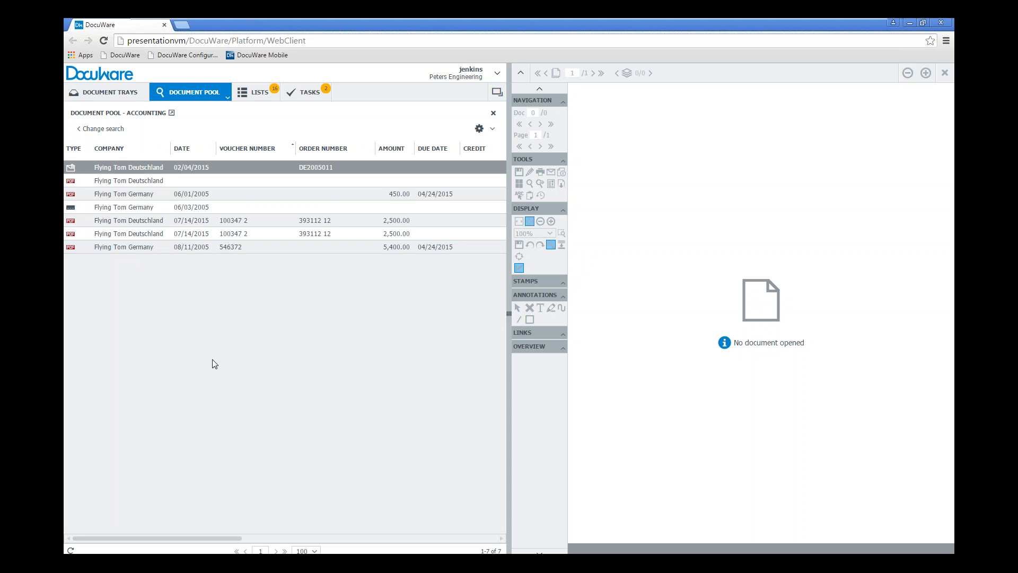
left_click(109, 149)
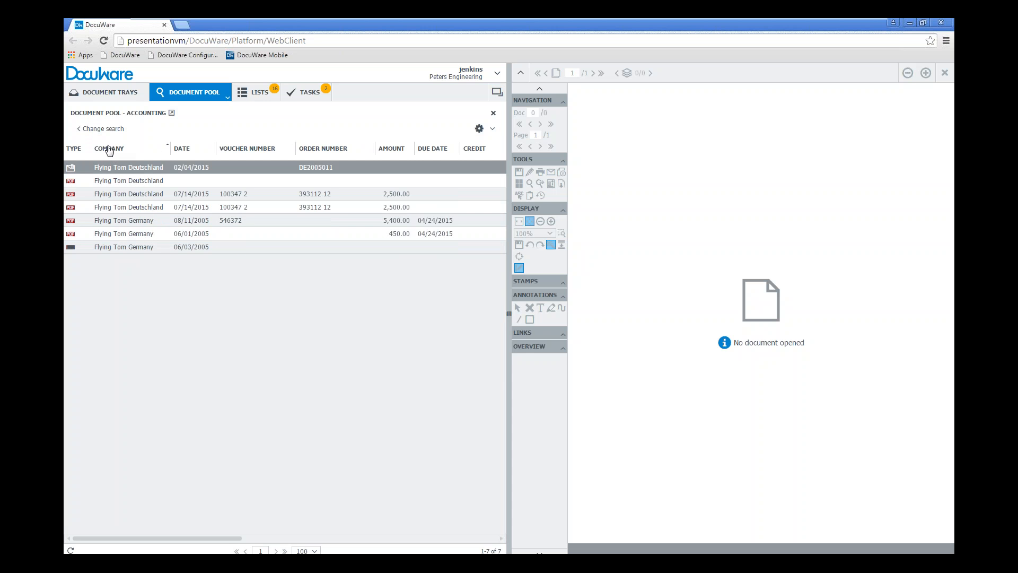
left_click(153, 194)
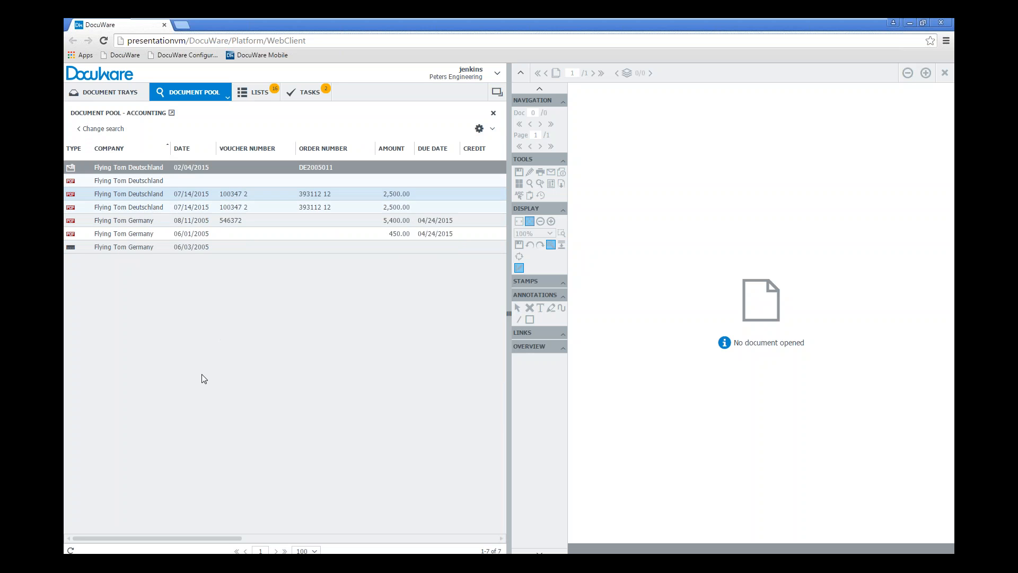
left_click(244, 340)
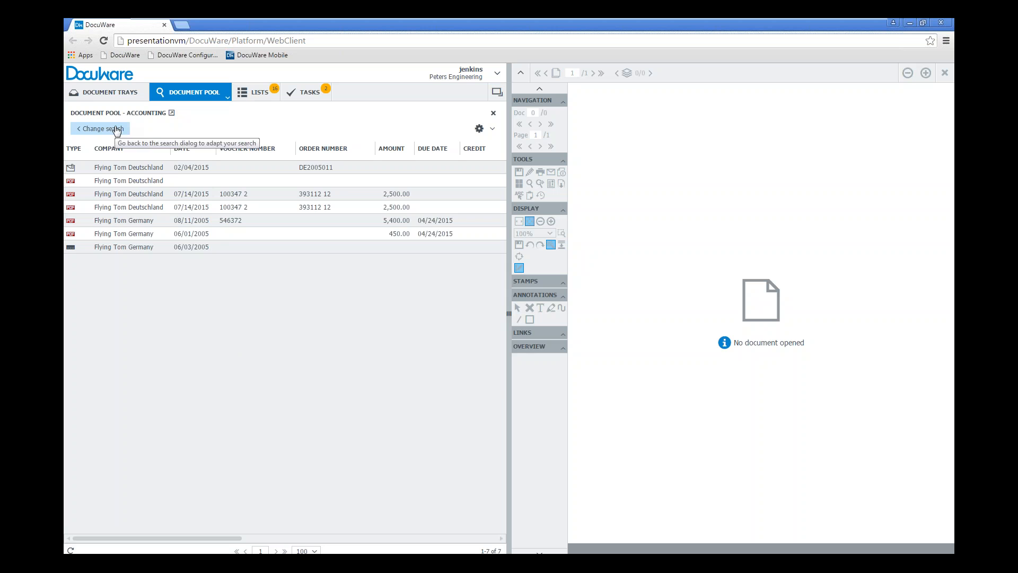
Change the search so that the Company criterion is "fly* OR Lei*" and run it
left_click(117, 129)
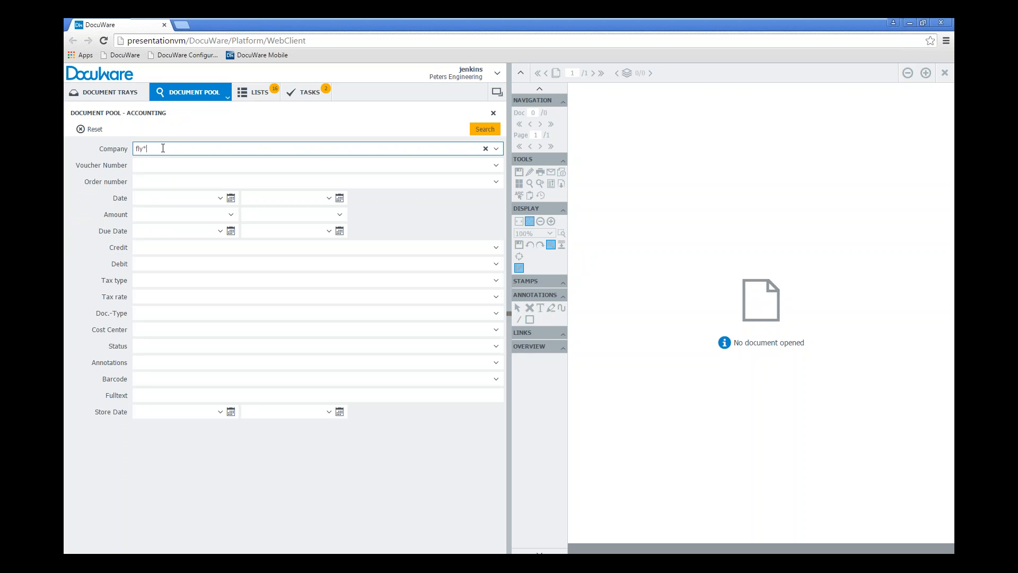
left_click_drag(162, 149, 69, 154)
key("BackSpace")
type("y")
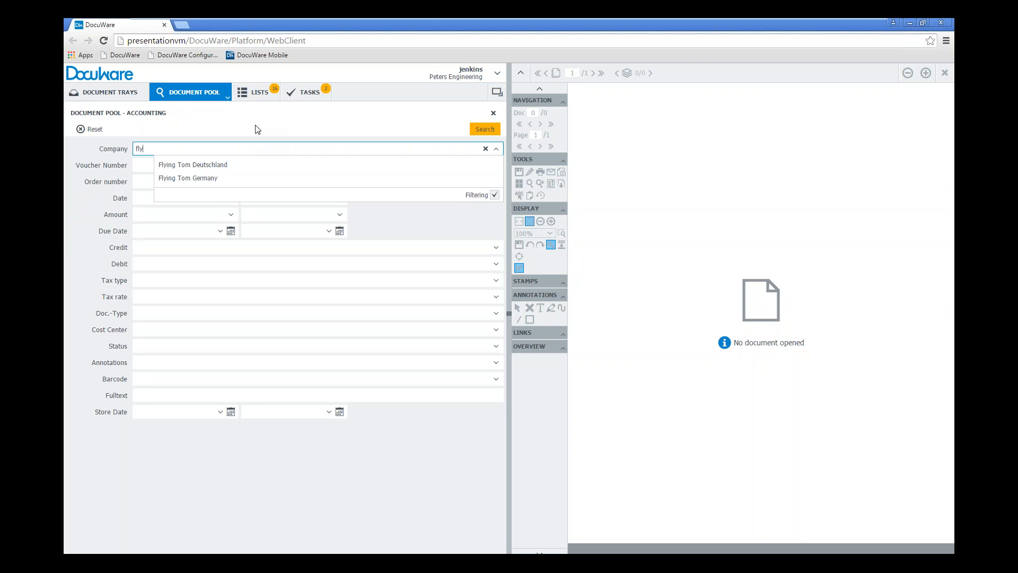
type("* OR Lei*")
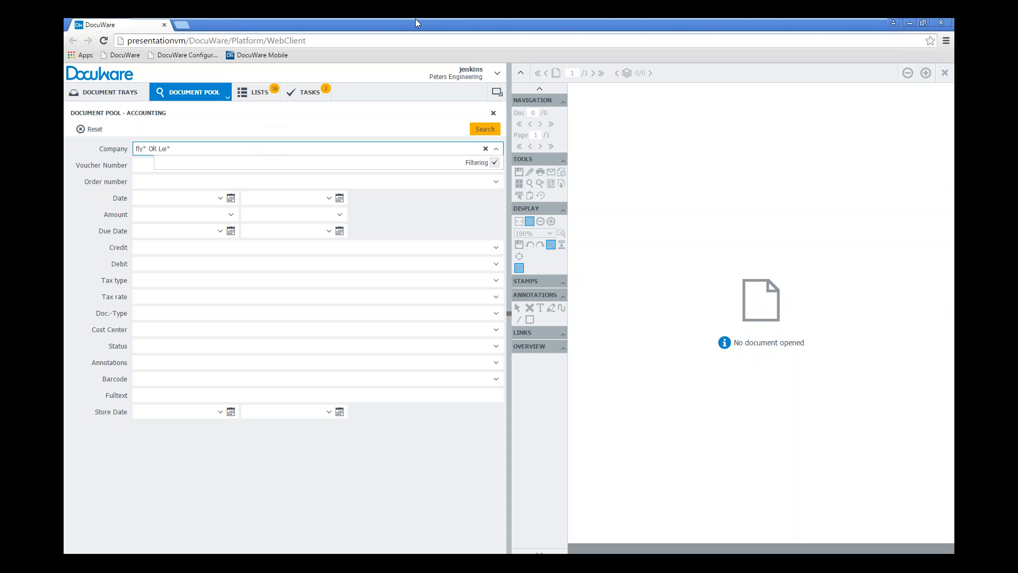
left_click(481, 129)
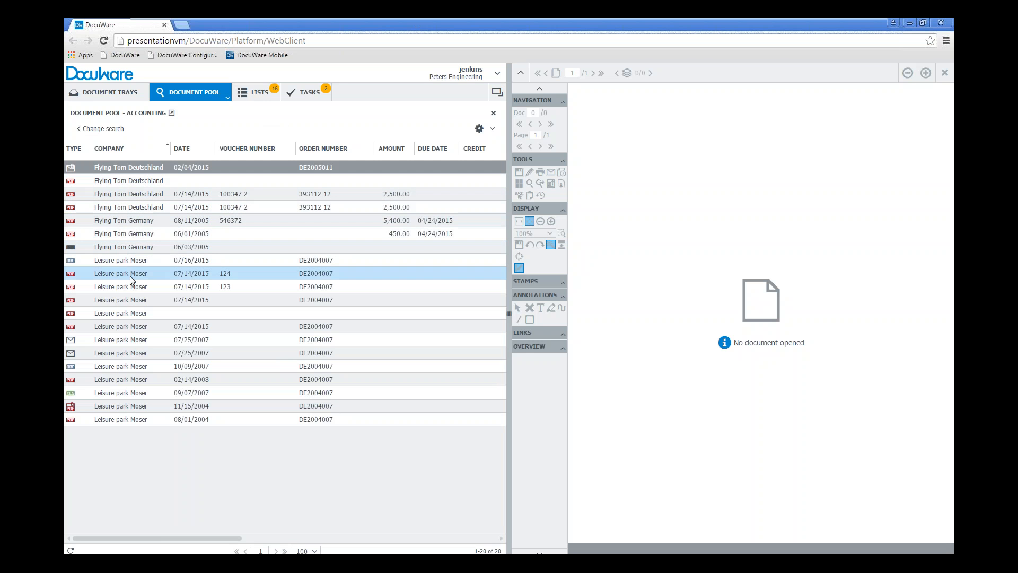
left_click(241, 479)
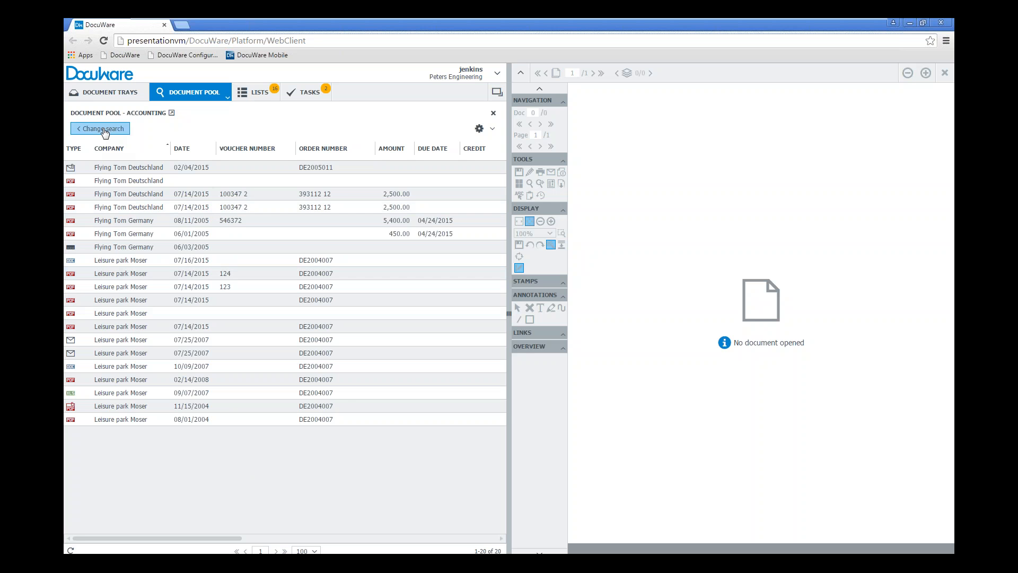
Return to the Accounting search dialog and reset all its criteria
left_click(104, 129)
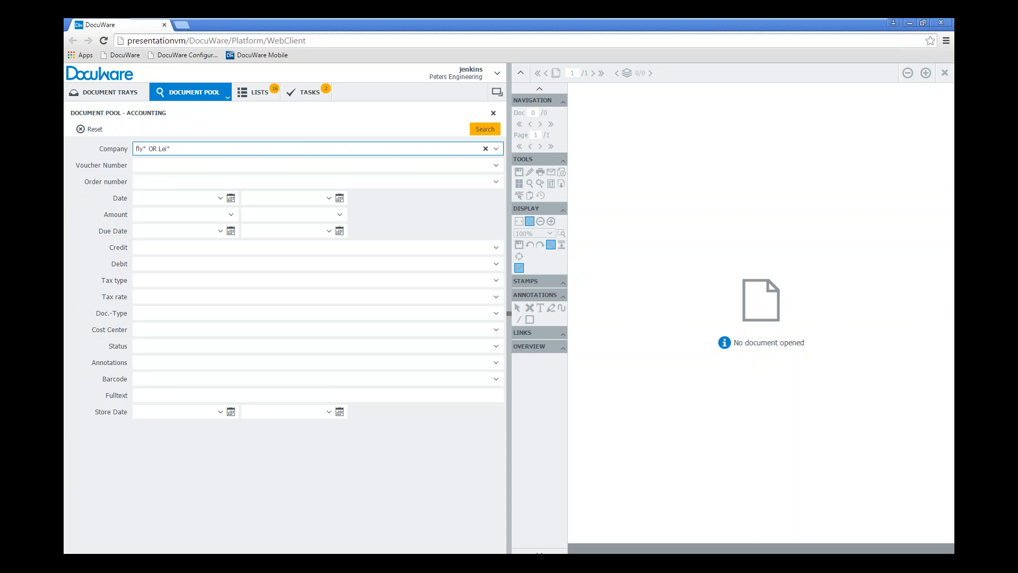
left_click(91, 129)
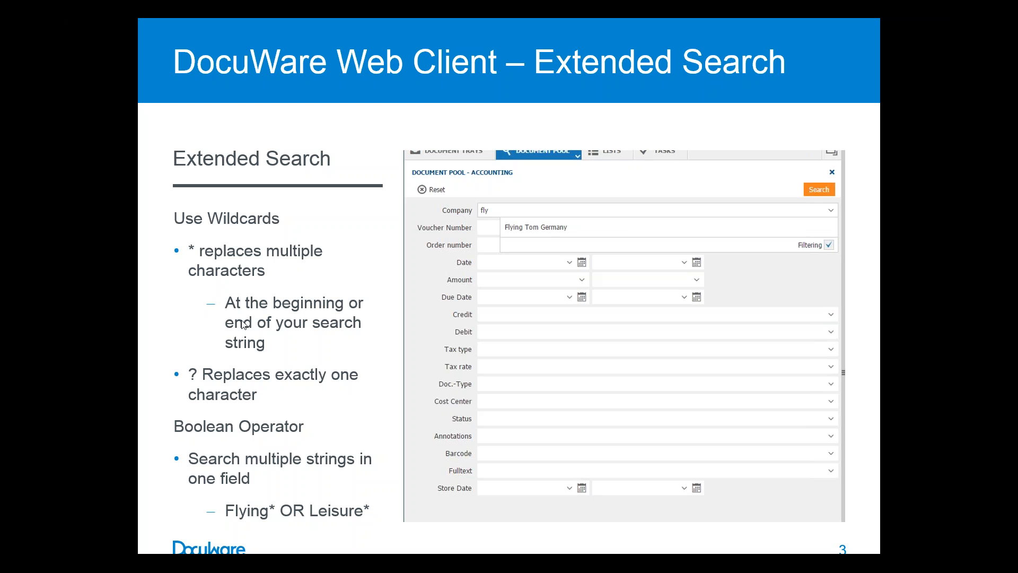
left_click(101, 314)
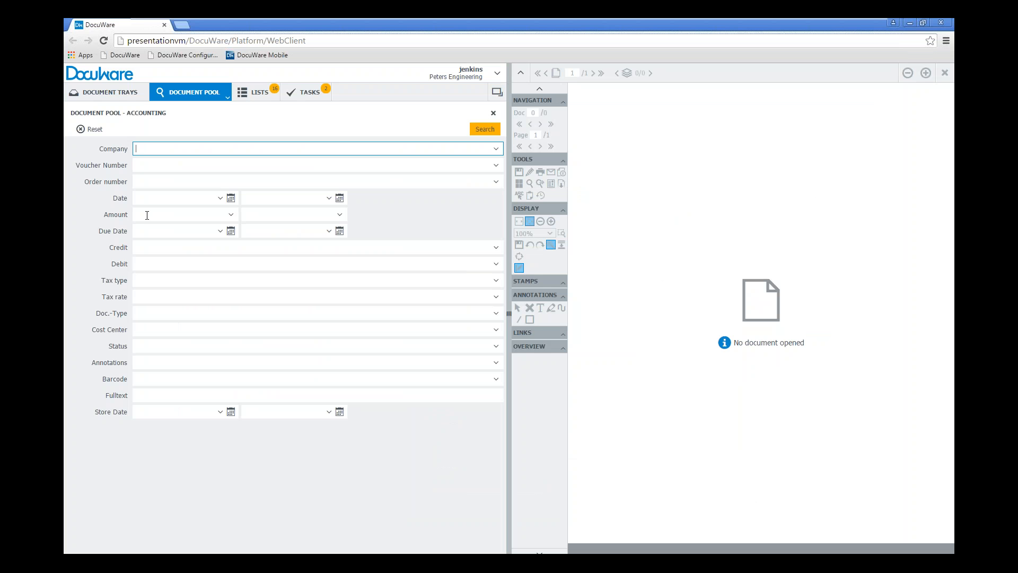
Run a Fulltext search for the word "steel" in the Accounting documents
left_click(143, 399)
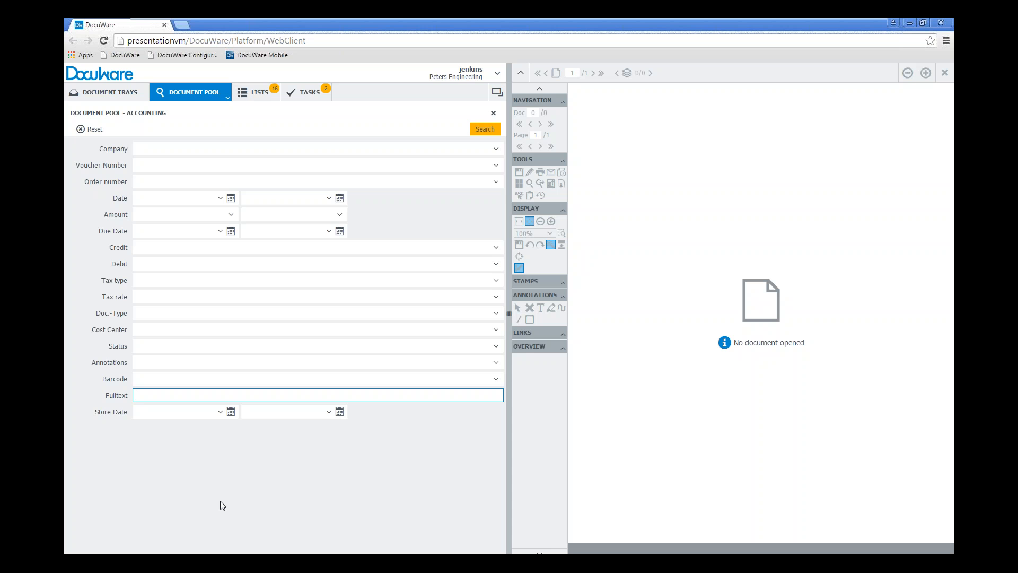
type("steel")
left_click(485, 128)
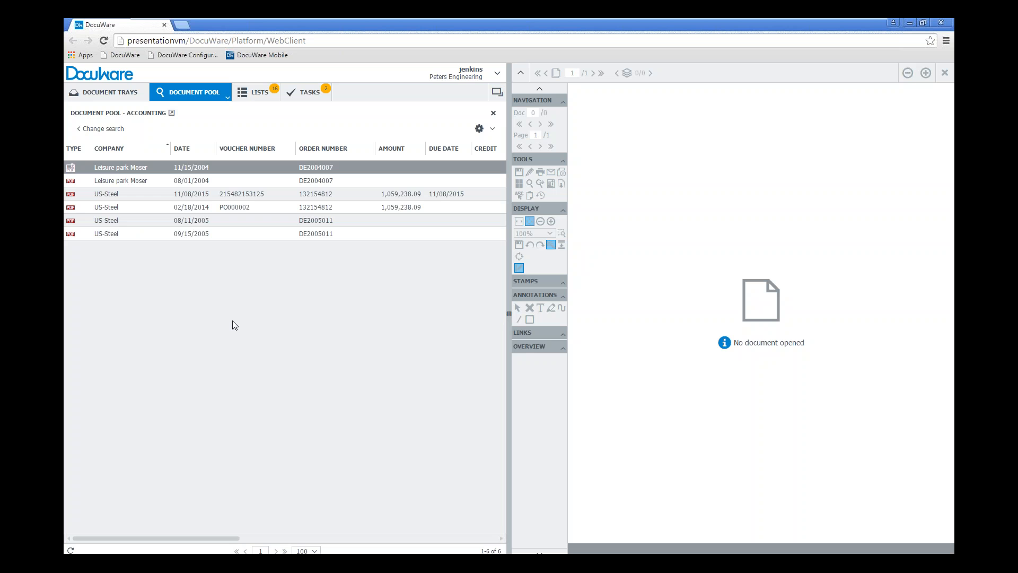
View the US-Steel results dated 11/08/2015, 02/18/2014 and 08/11/2005 to check where the search word is highlighted
left_click(123, 195)
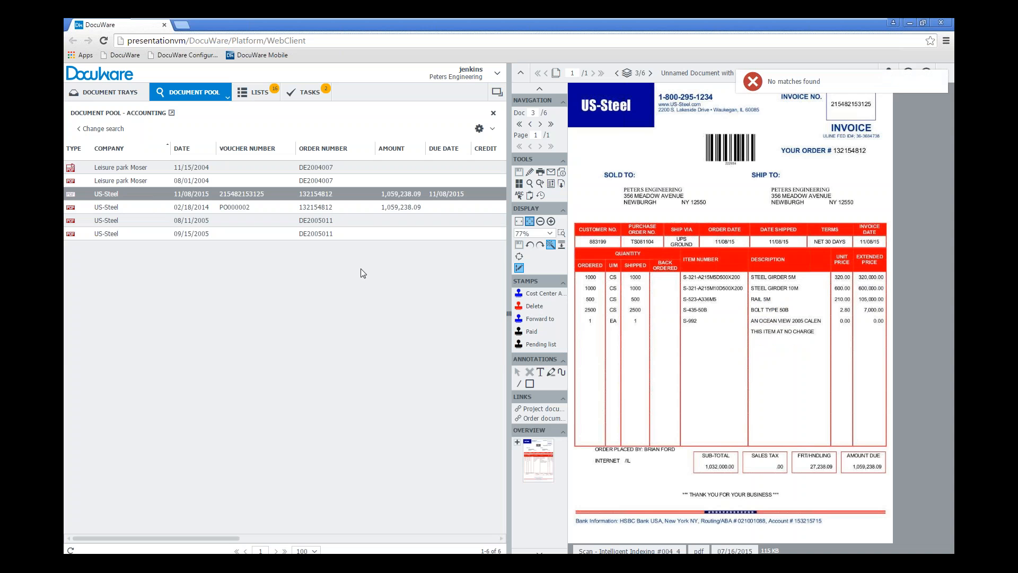
left_click(113, 206)
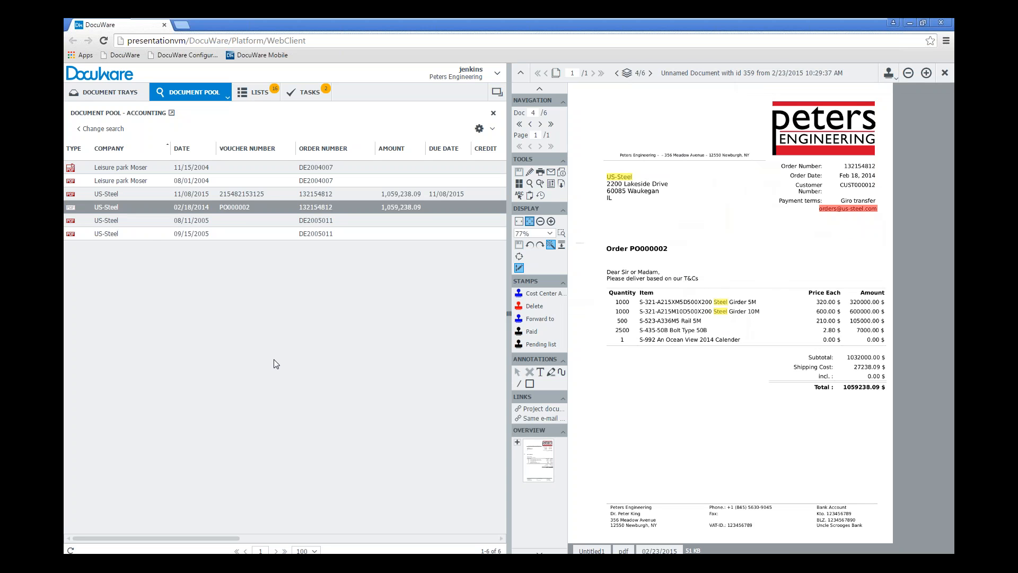
left_click(135, 221)
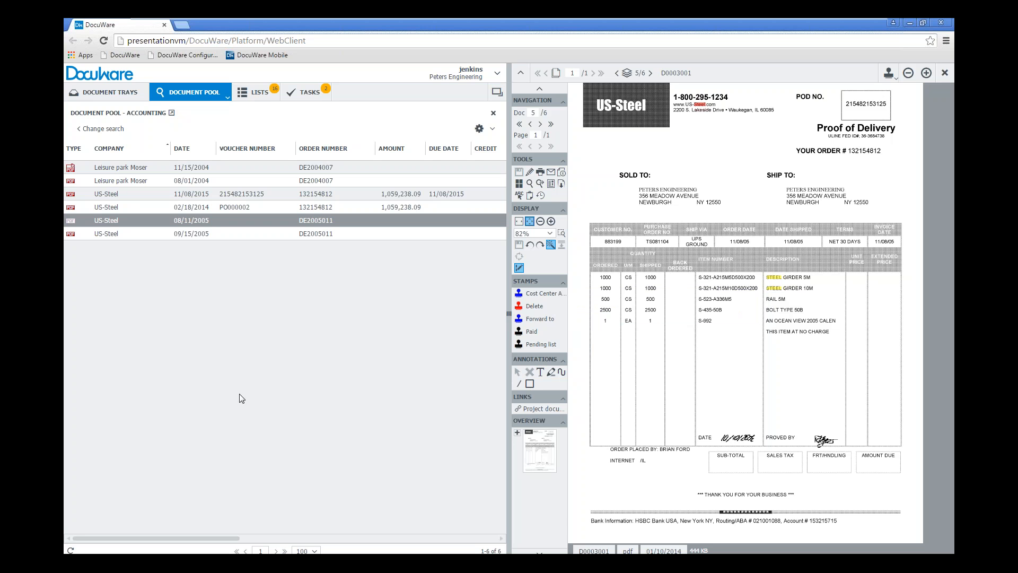
left_click(146, 182)
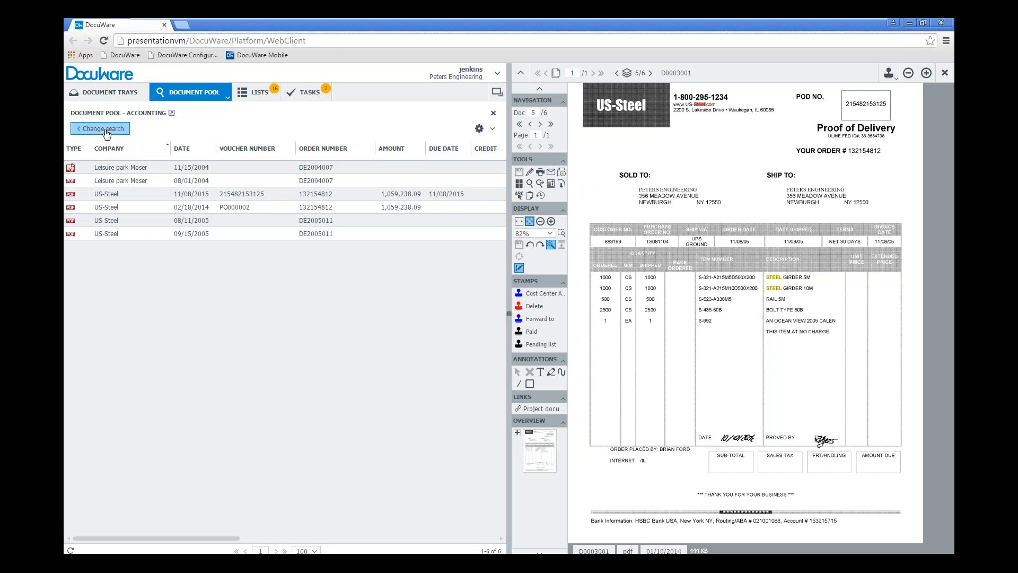
Go back to the search criteria and limit the Company to "US-Steel" from its select list
left_click(104, 129)
left_click(137, 149)
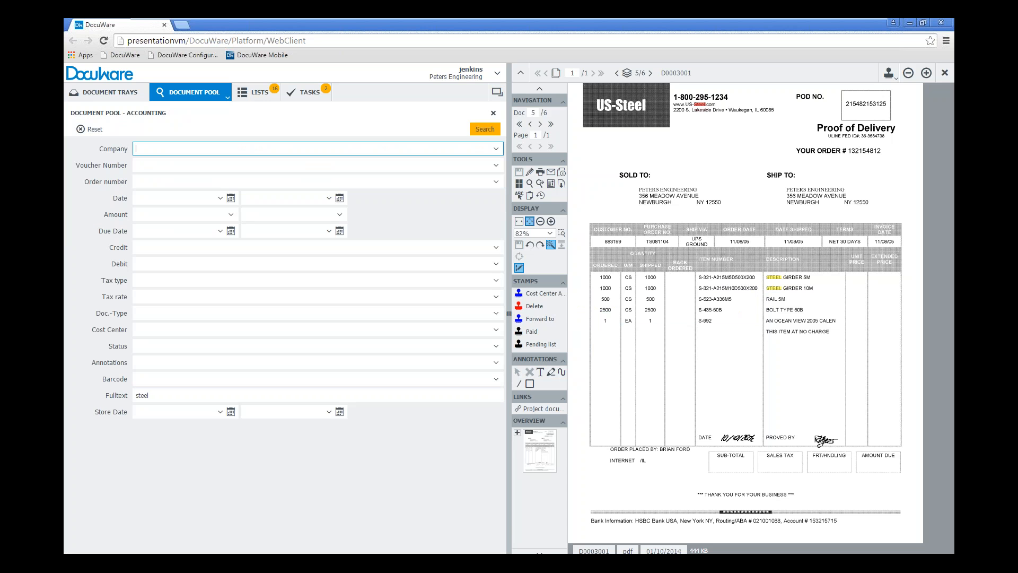
type("u")
key("Down")
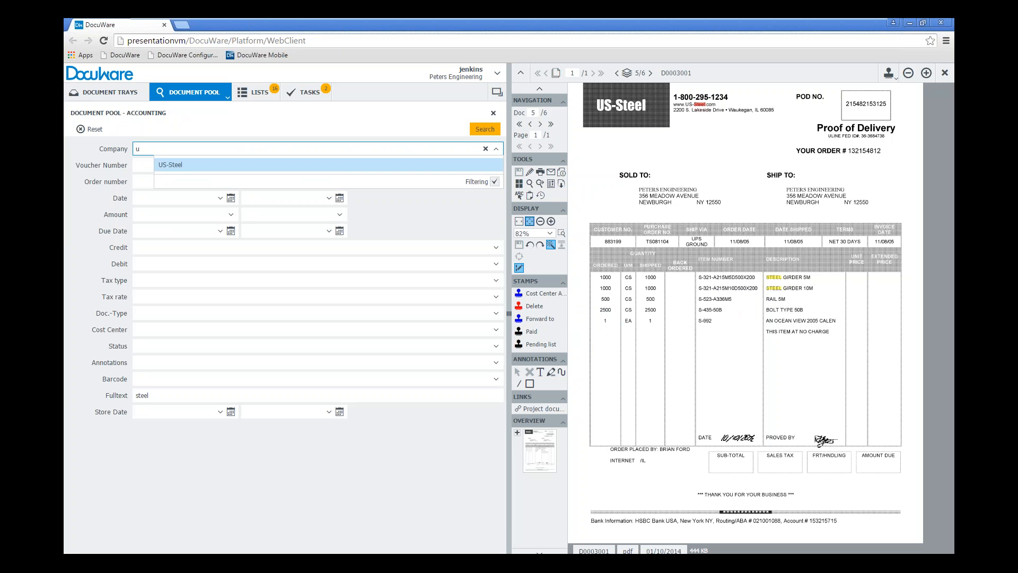
key("Return")
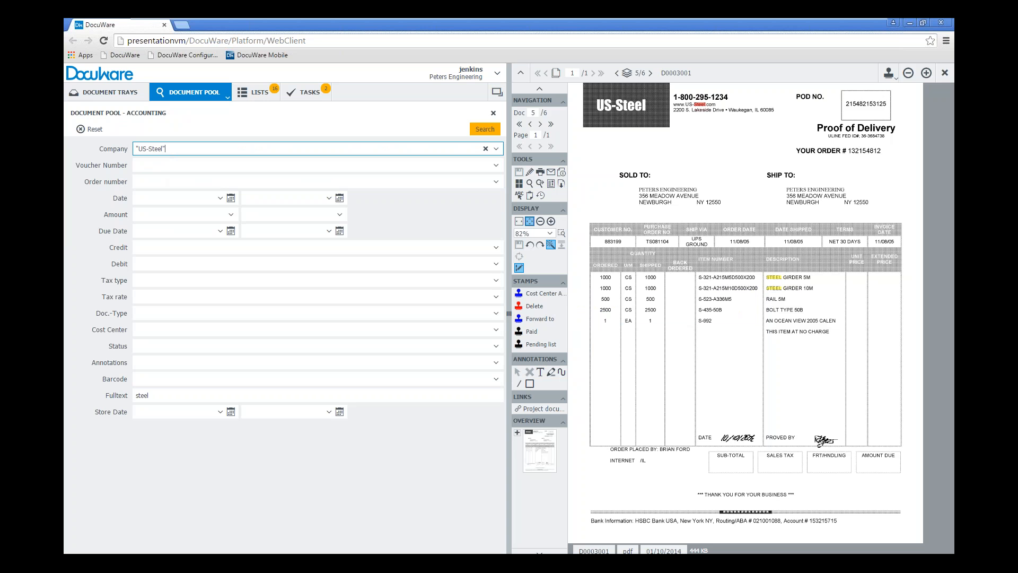
Replace the Fulltext criterion with "girder", run the search and open the resulting document dated 09/15/2005
left_click(126, 395)
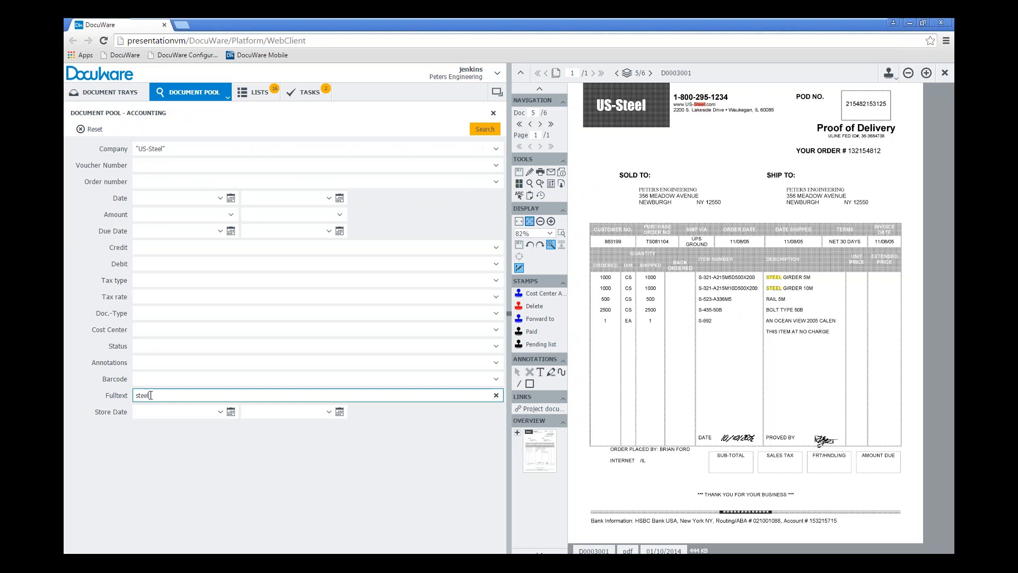
type("gie")
type("d")
key("BackSpace")
type("rder")
left_click(486, 129)
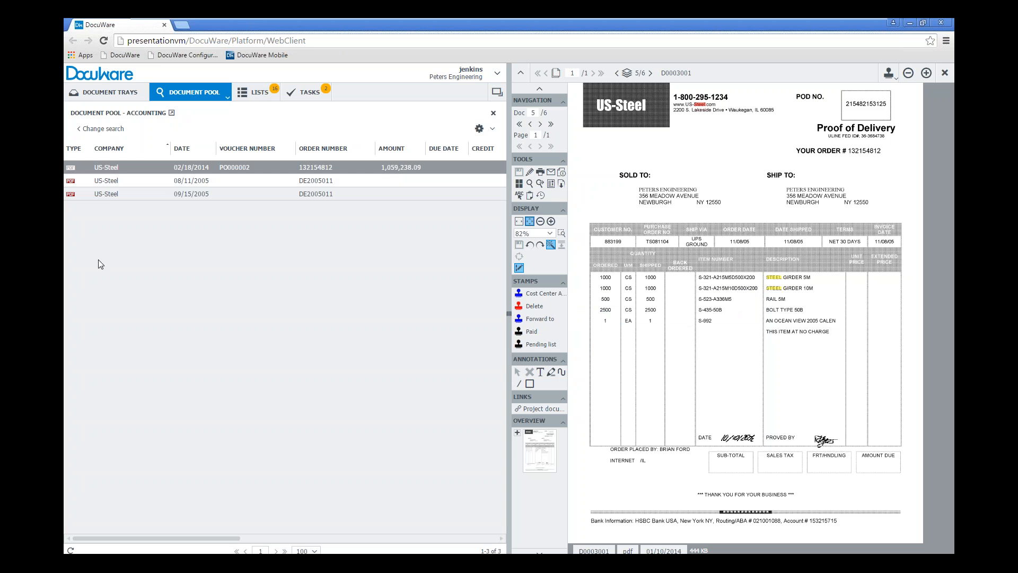
left_click(122, 194)
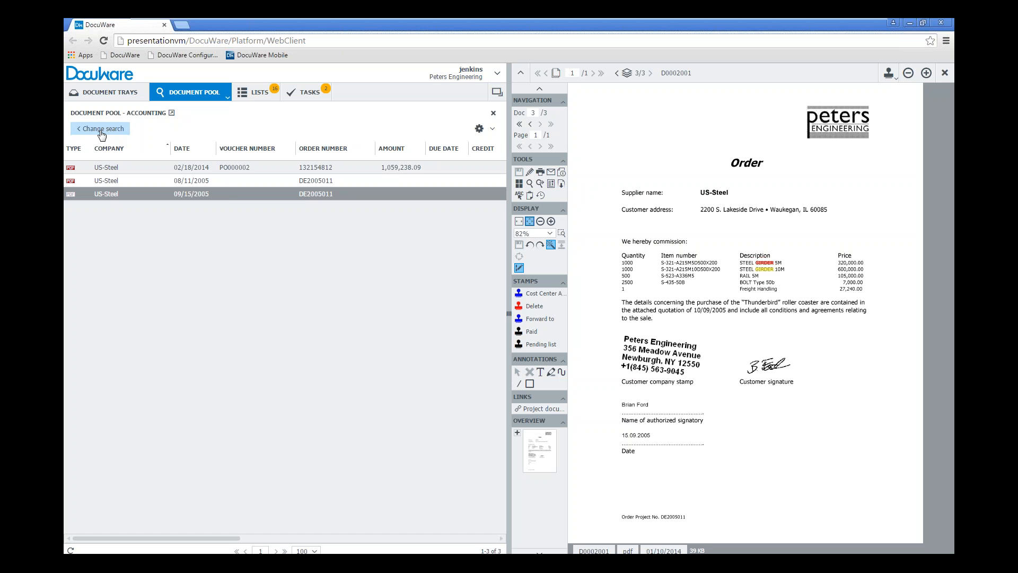
Change the Fulltext criterion to "steel OR girder", run the search and open the US-Steel document dated 08/11/2005
left_click(102, 129)
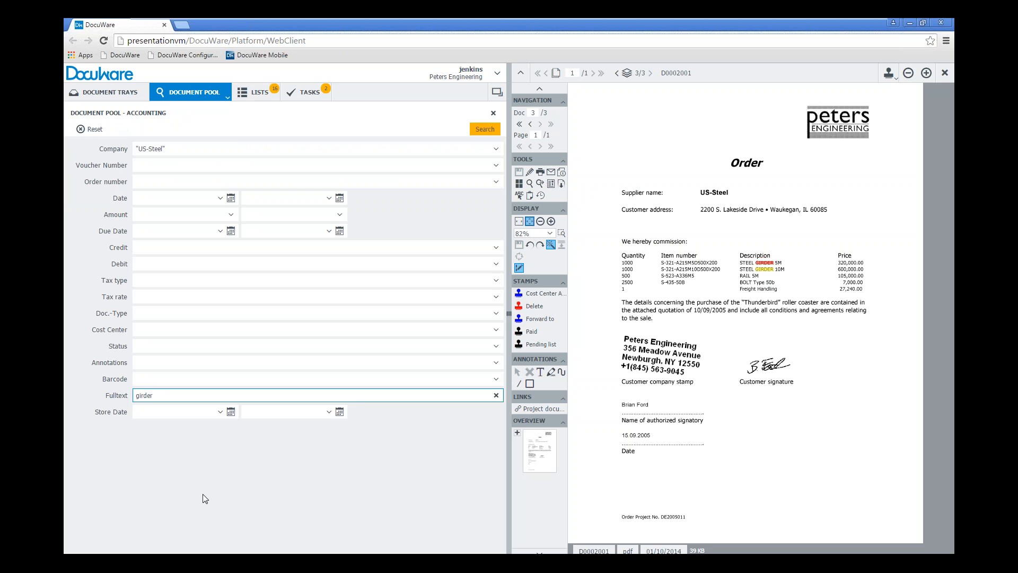
type("steel oR")
double_click(155, 395)
type("OR")
left_click(241, 508)
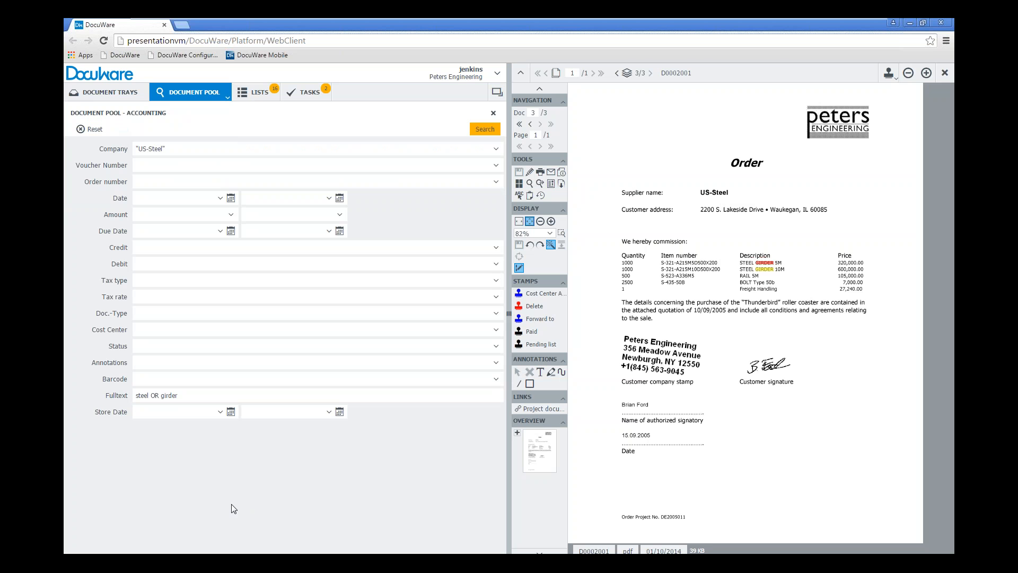
left_click(485, 129)
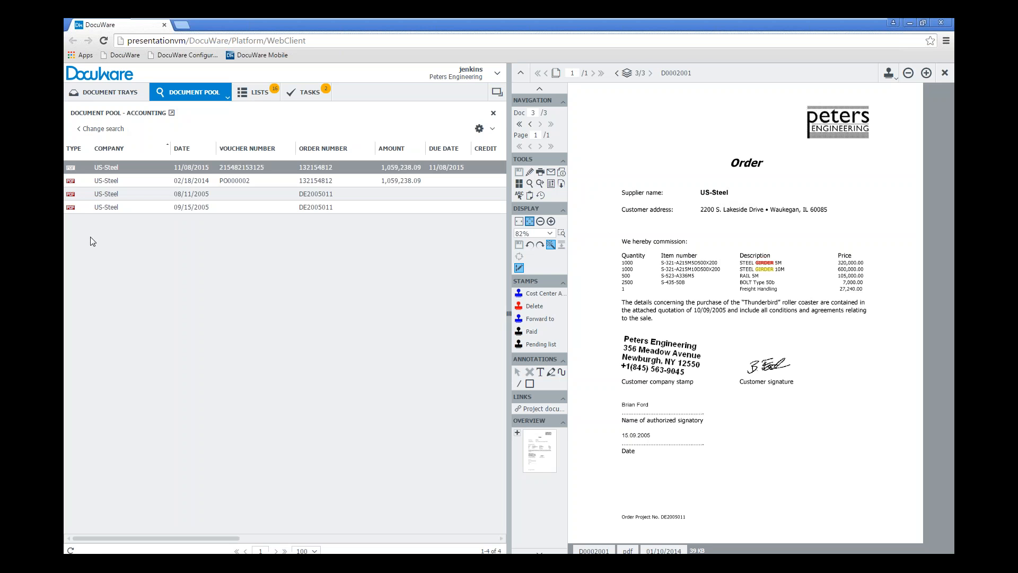
left_click(124, 194)
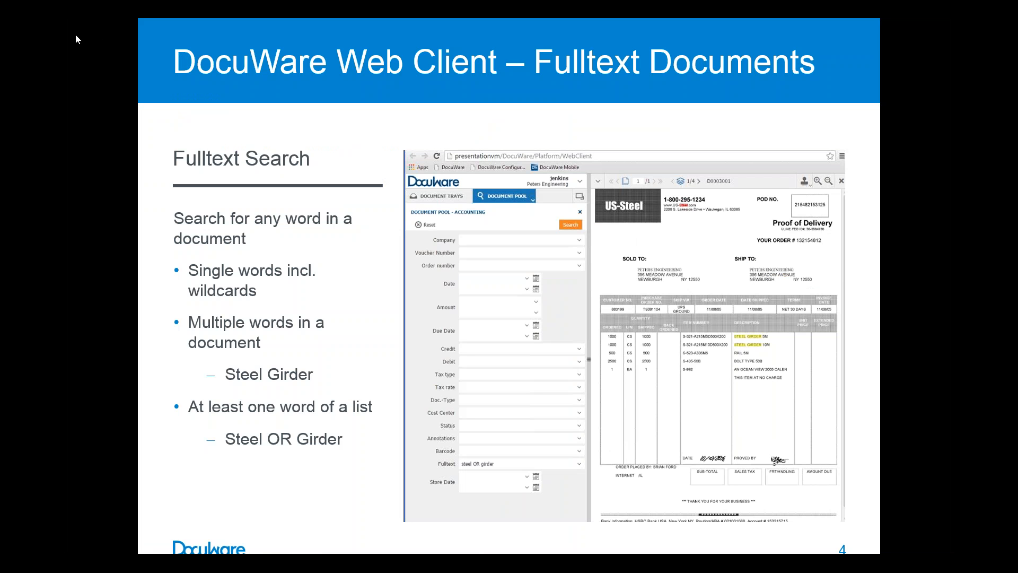
Review the current search criteria in the Accounting dialog and run the same search again
left_click(105, 165)
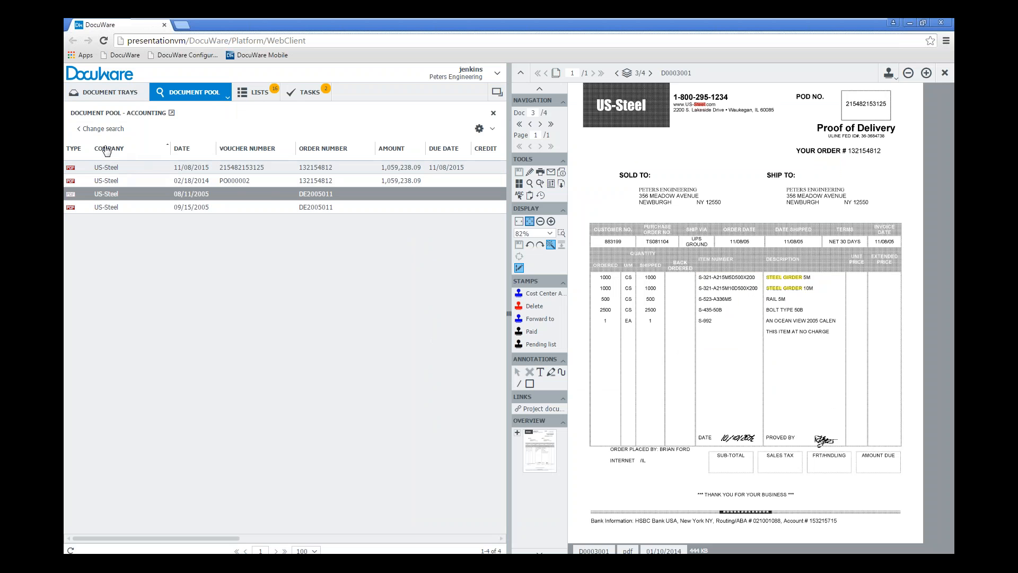
left_click(96, 129)
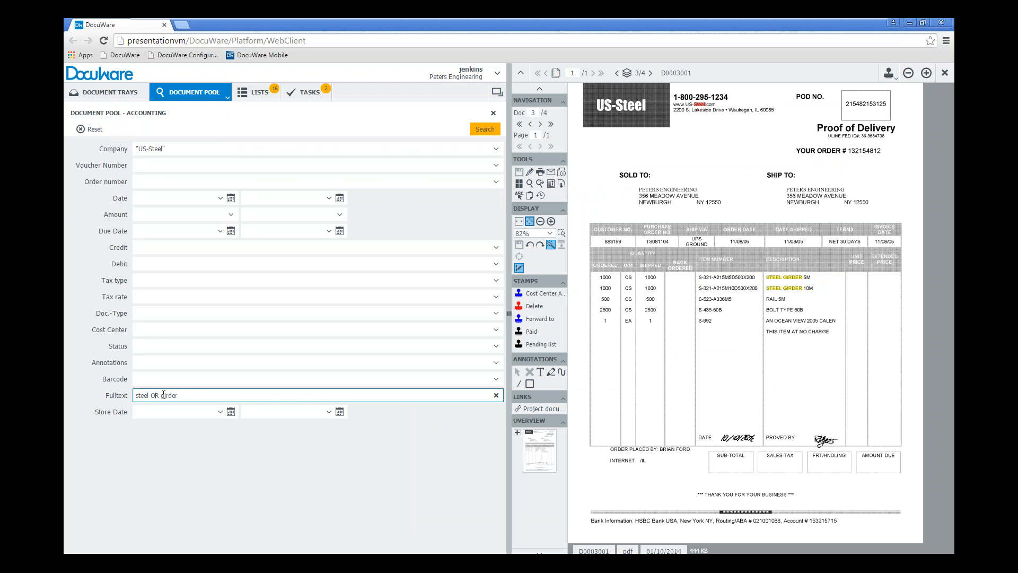
left_click(485, 129)
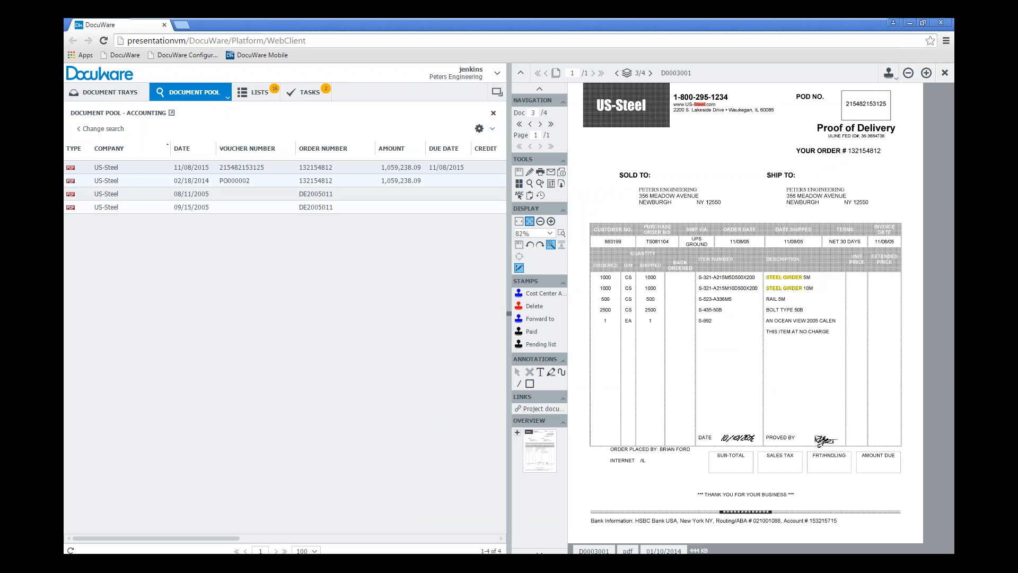
Open the Document Pool - Search dialog, set the Company to "Leisure park Moser" from the suggestions and run the search
left_click(228, 98)
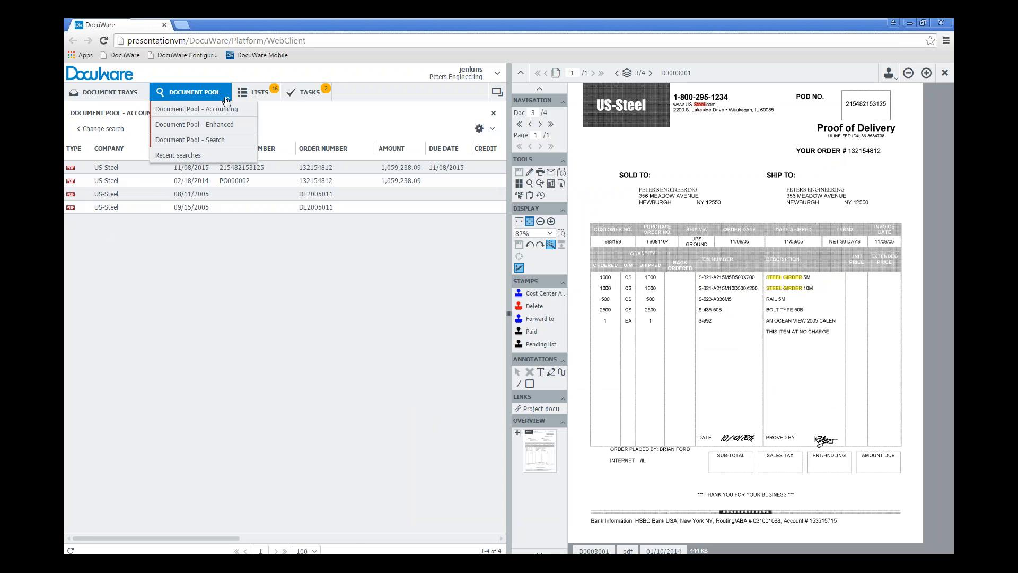
left_click(215, 140)
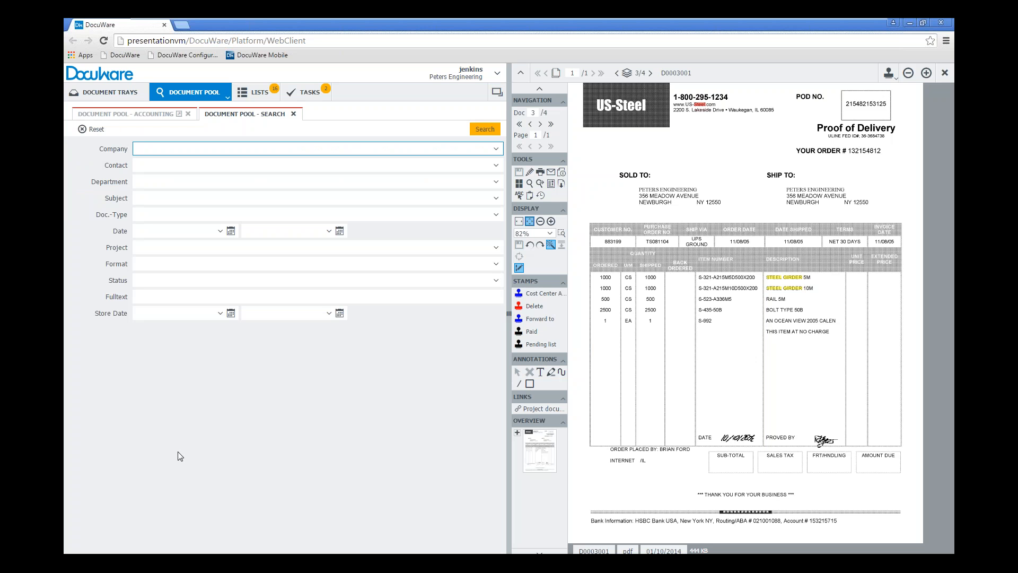
type("leis")
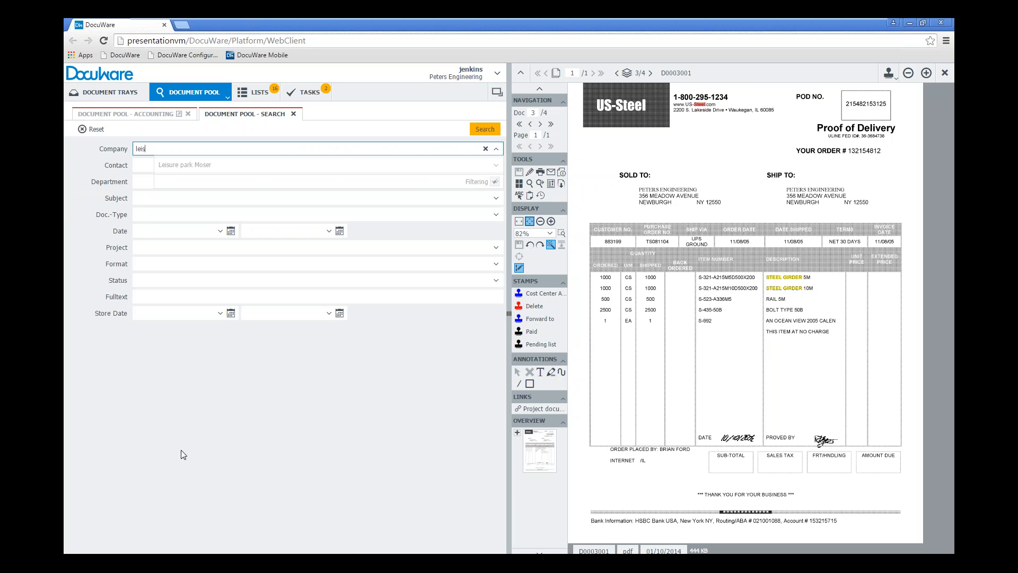
left_click(192, 168)
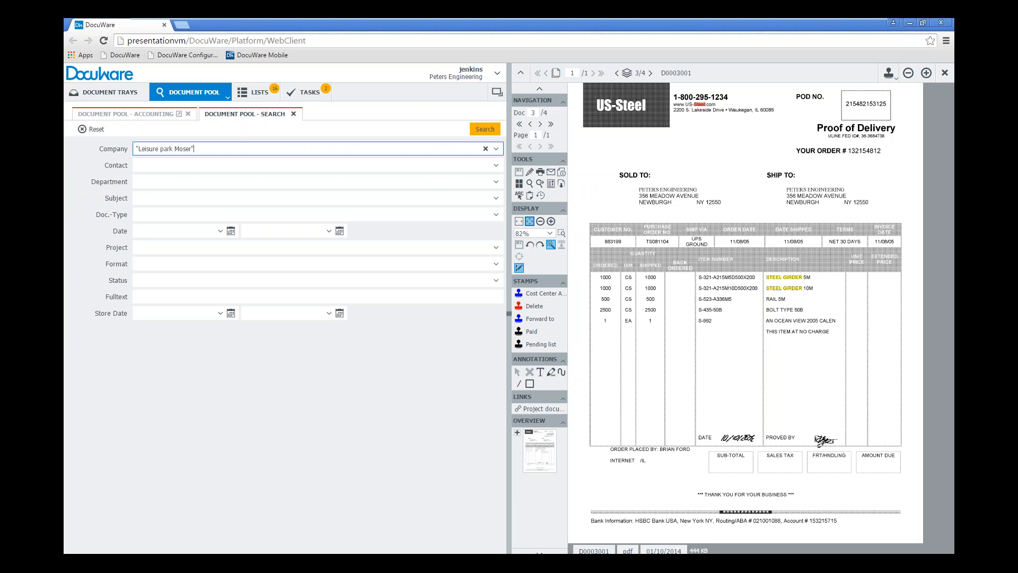
left_click(485, 129)
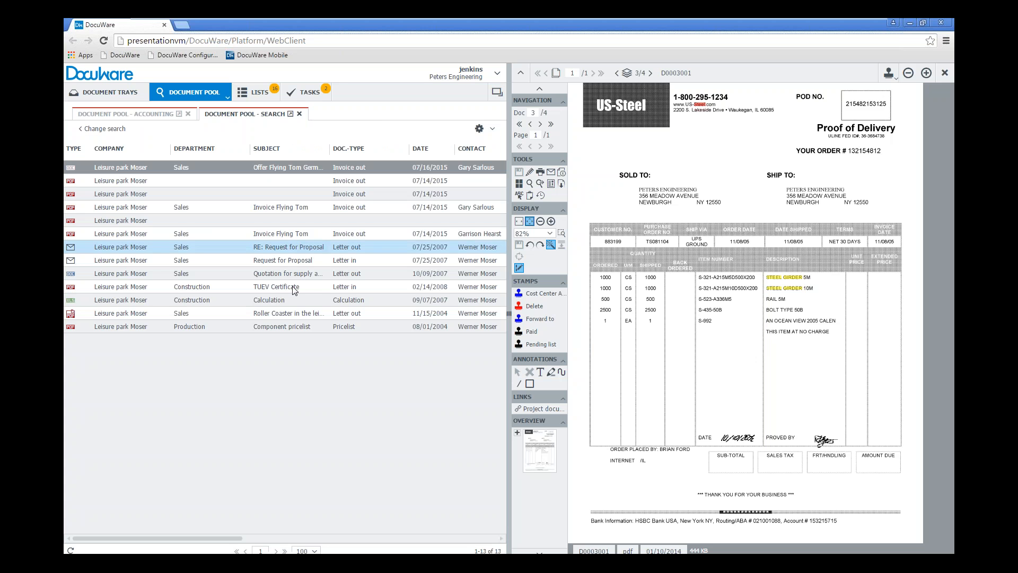
Look at the Accounting result list again and return to the Document Pool - Search results
left_click(271, 445)
left_click(130, 114)
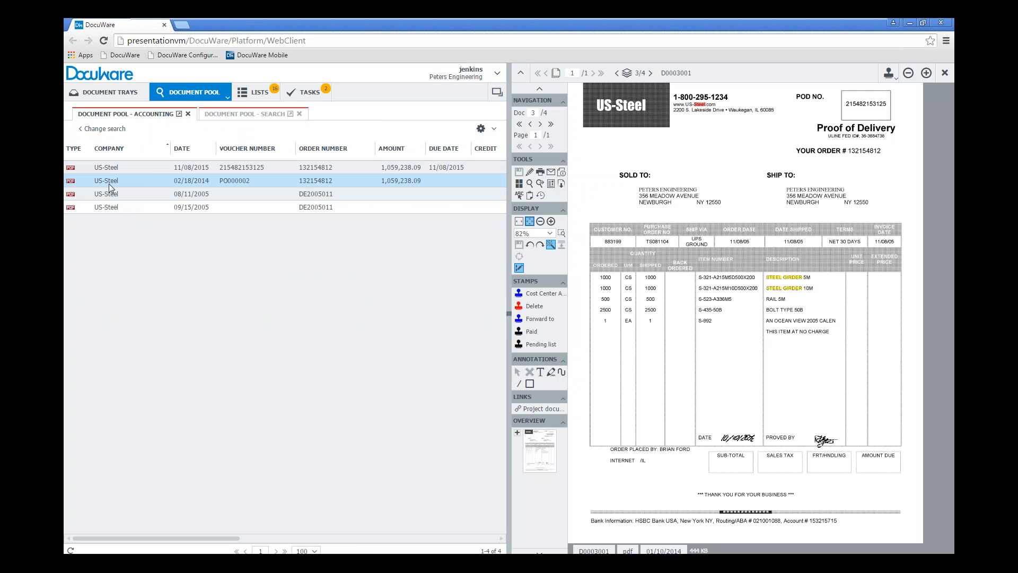
left_click(252, 113)
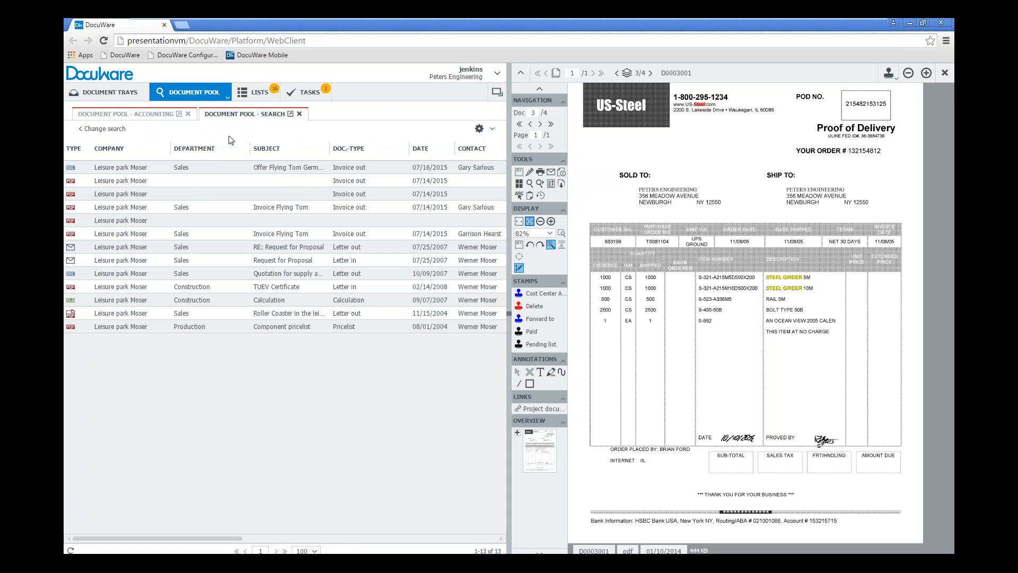
Open the Document Pool - Enhanced dialog and search for Company "The Office People" with Doc.-Type "Letter in"
left_click(226, 99)
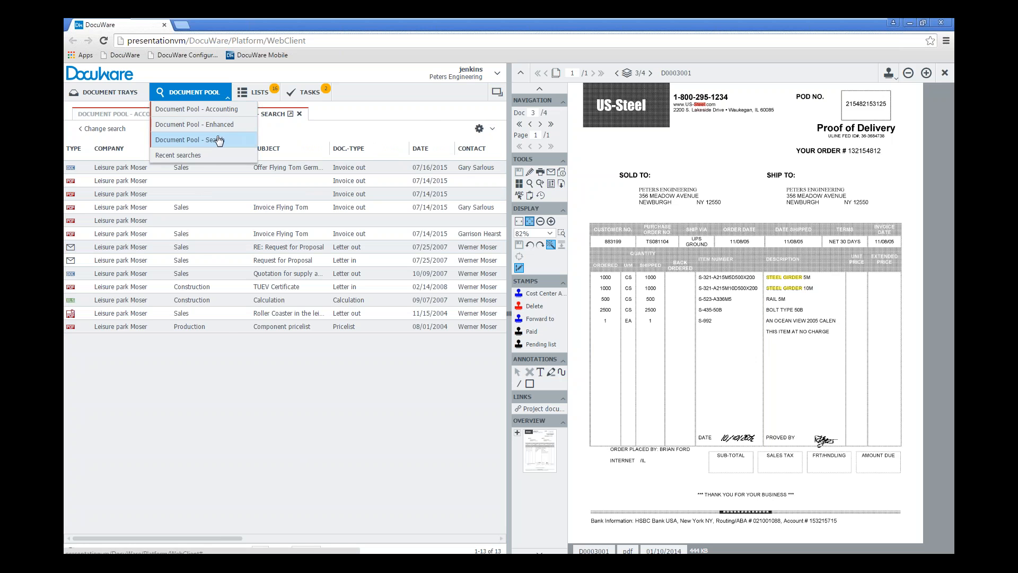
left_click(194, 124)
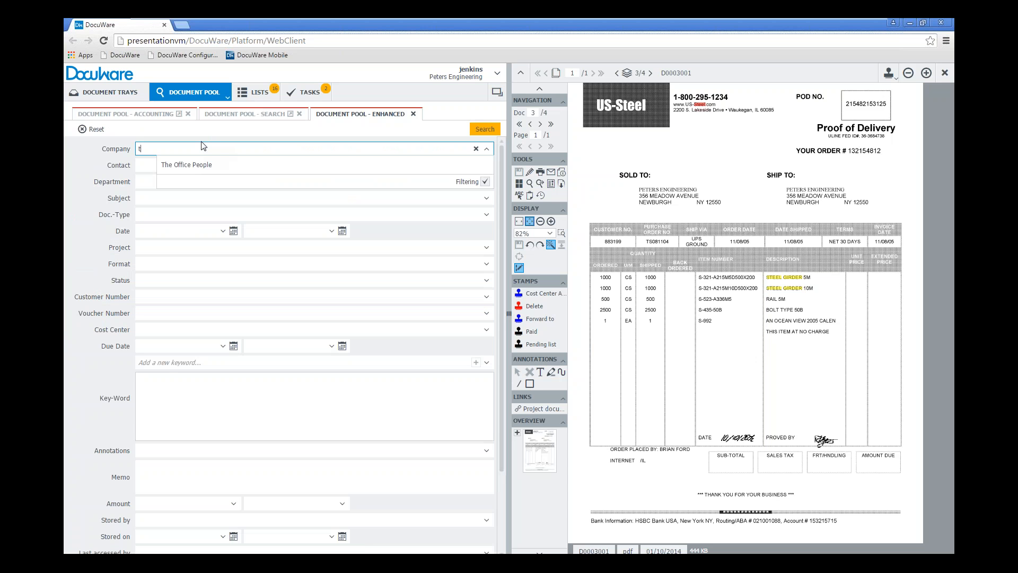
left_click(204, 165)
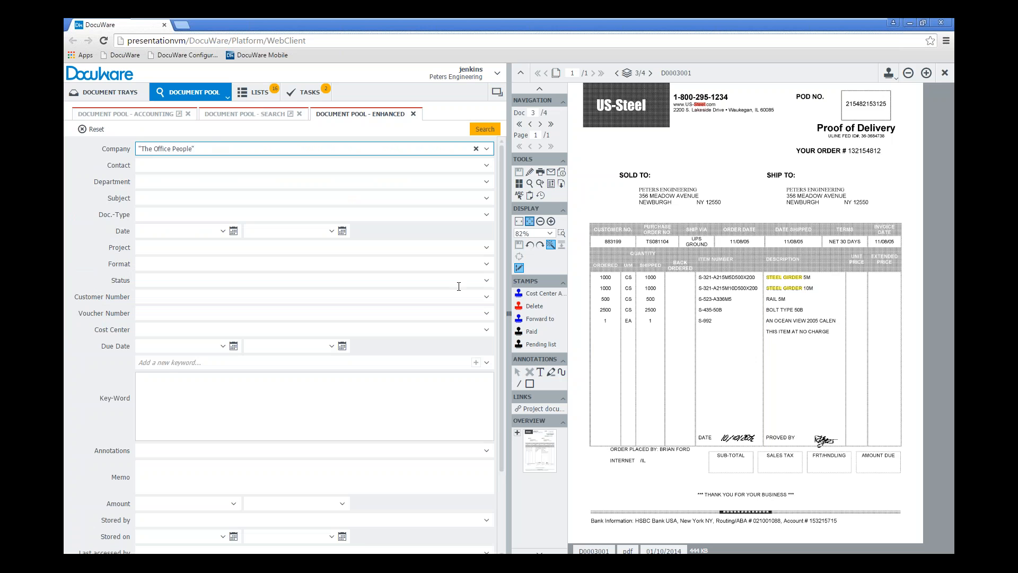
left_click(487, 215)
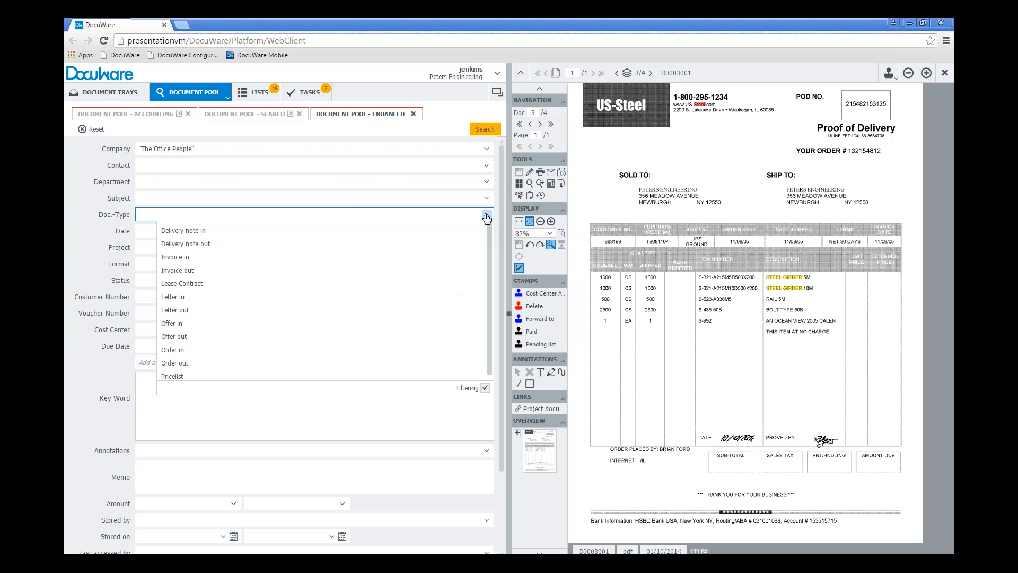
left_click(176, 301)
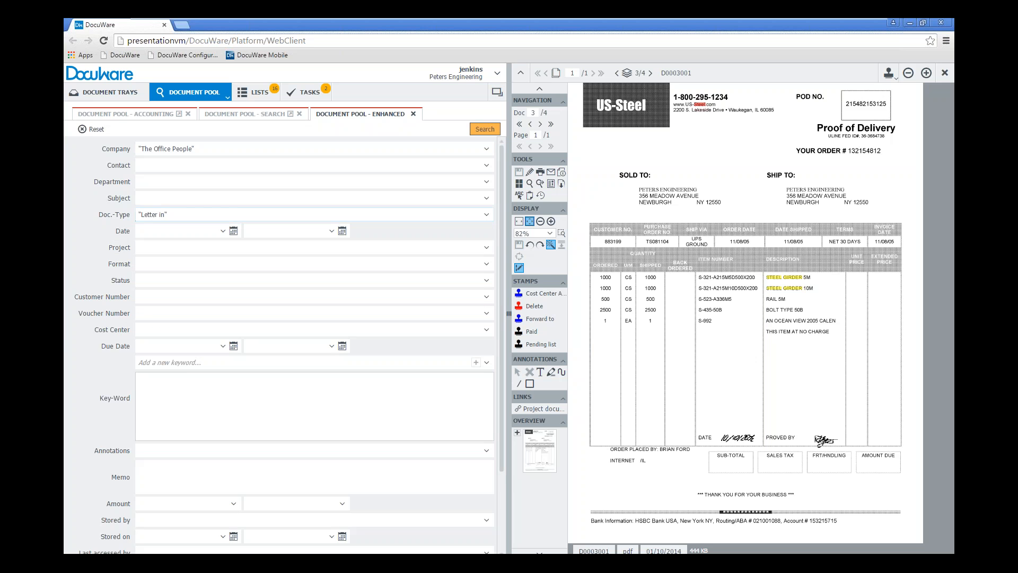
left_click(485, 129)
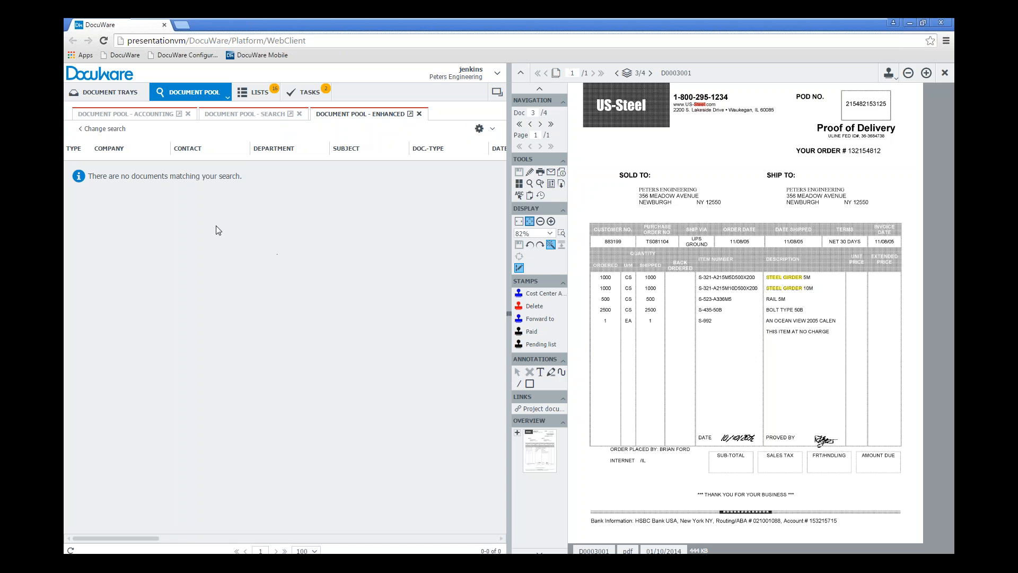
Return to the Enhanced search criteria, clear the Doc.-Type criterion and run the search again
left_click(104, 128)
left_click_drag(179, 220, 111, 214)
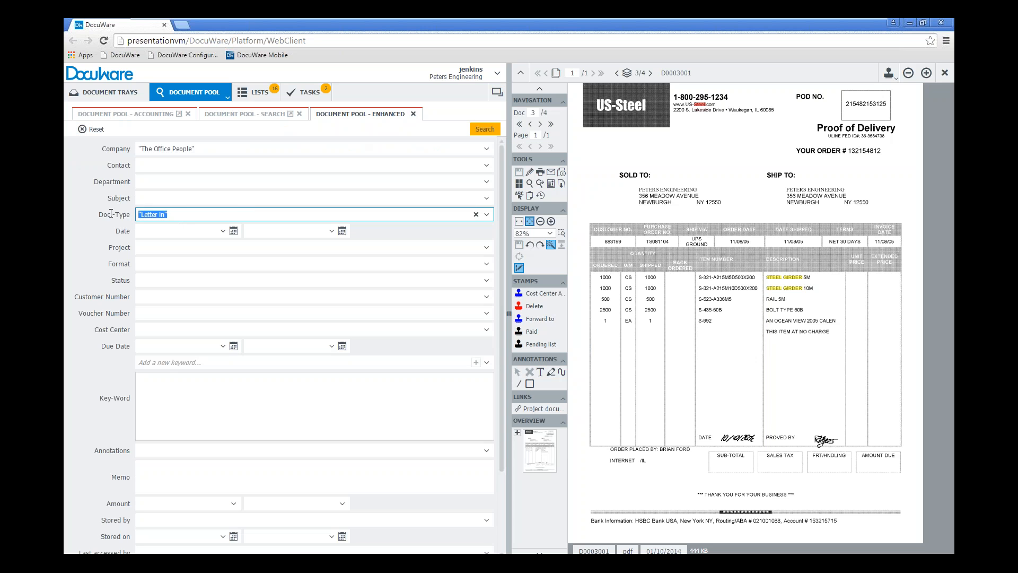
key("BackSpace")
left_click(483, 130)
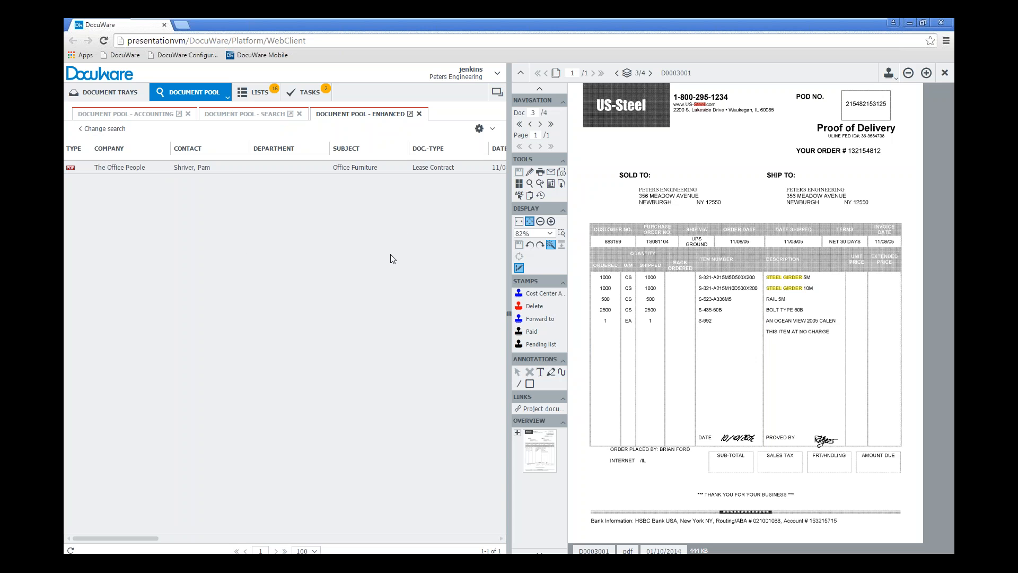
View the Accounting, Search and Enhanced result lists one after another
left_click(134, 114)
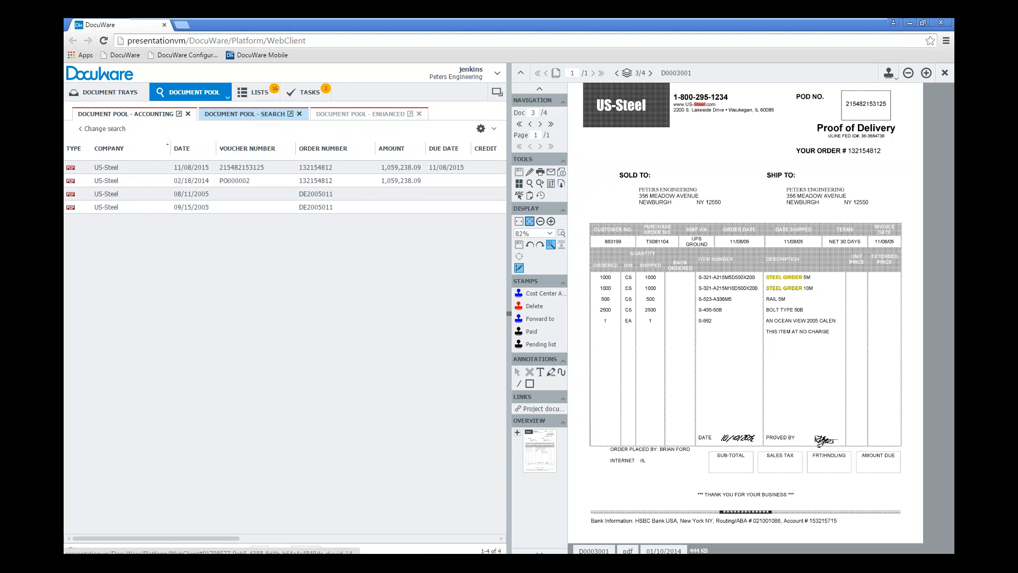
left_click(245, 114)
left_click(361, 114)
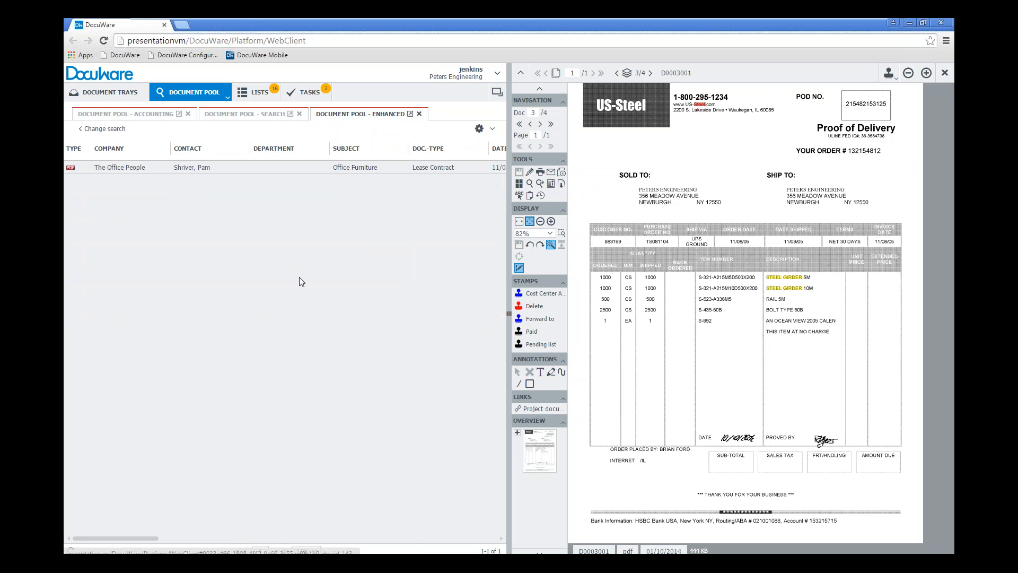
Open a second Document Pool - Accounting dialog, choose the Company "Imaging Systems" from its select list and run the search
left_click(227, 98)
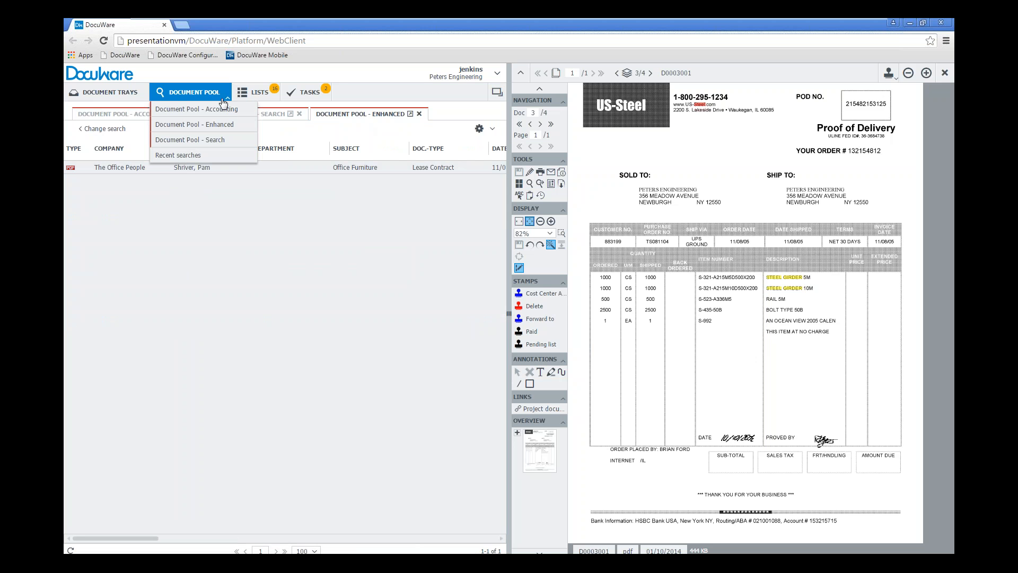
left_click(223, 110)
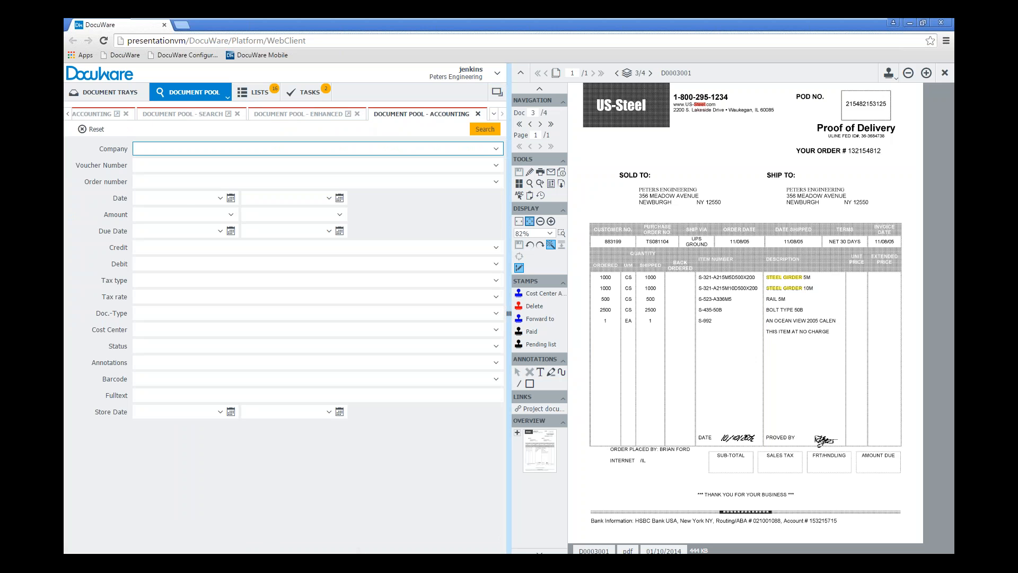
left_click(496, 149)
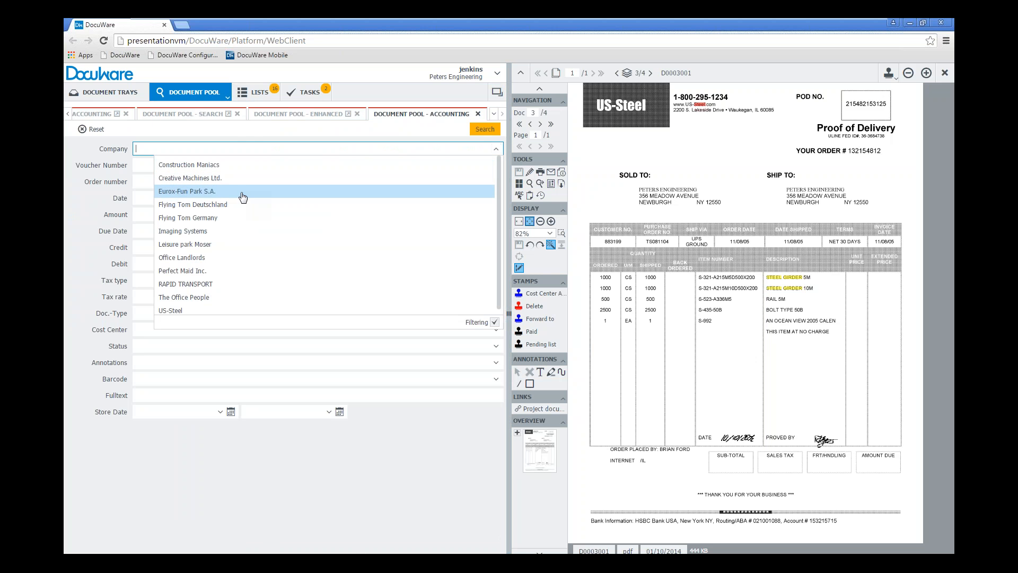
left_click(230, 231)
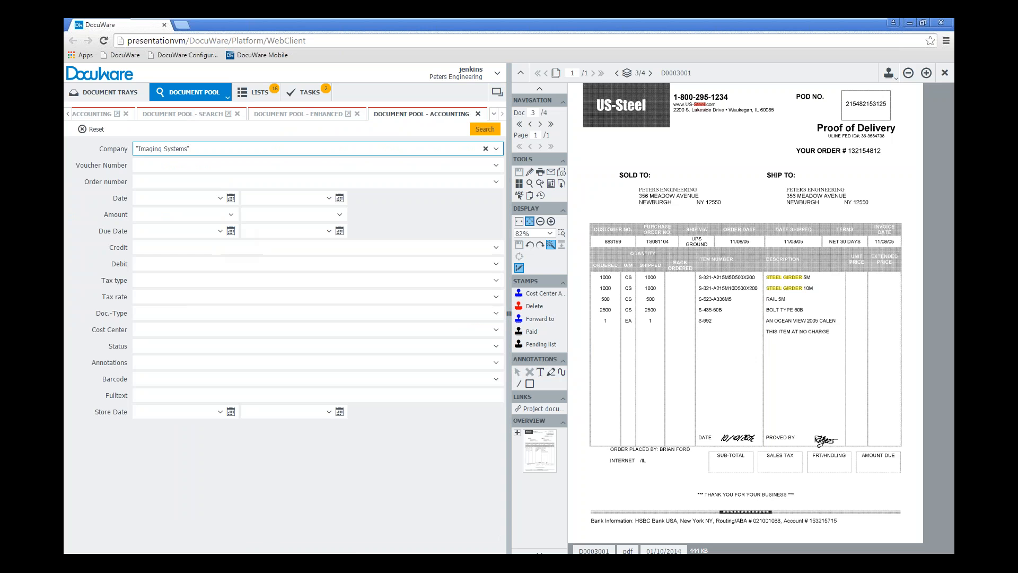
left_click(485, 129)
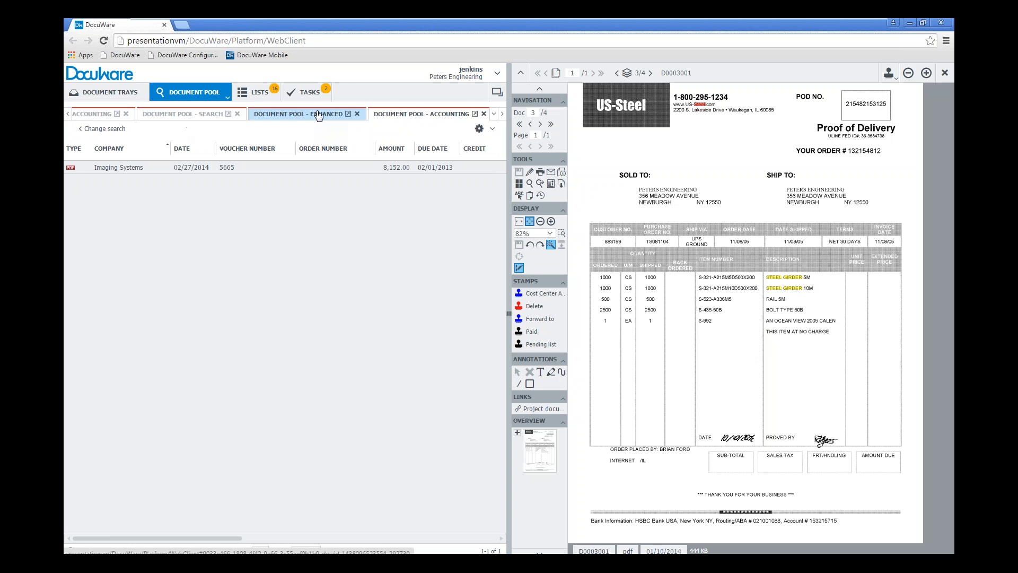
Close the Accounting result list for Imaging Systems and return to the US-Steel Accounting results by way of the Search results
left_click(69, 114)
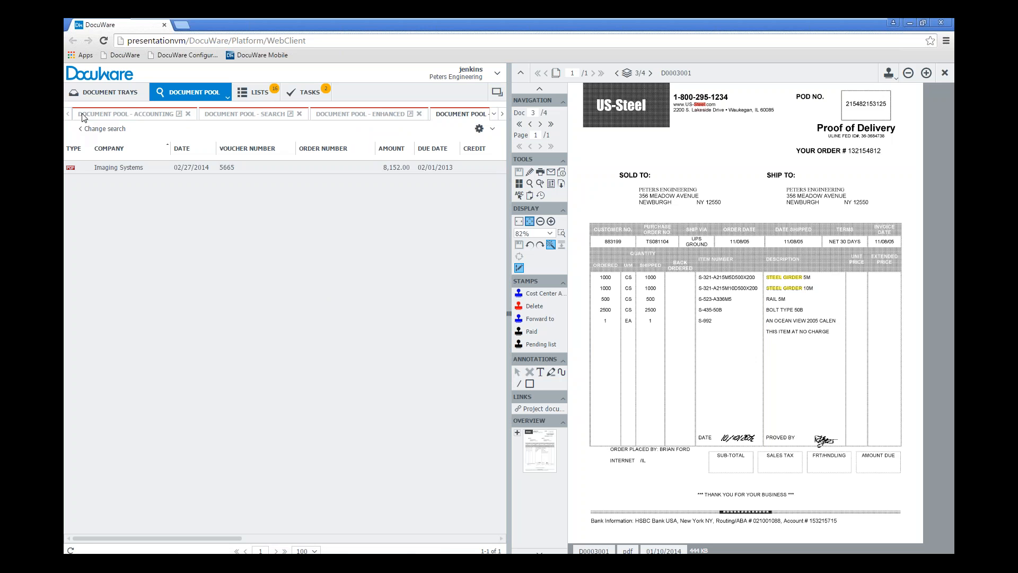
left_click(502, 115)
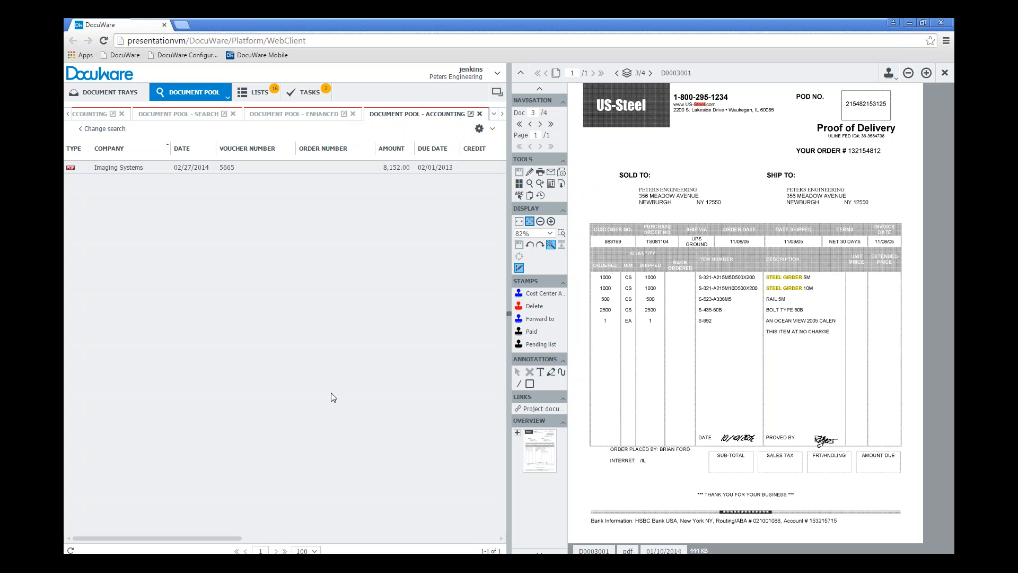
left_click(480, 114)
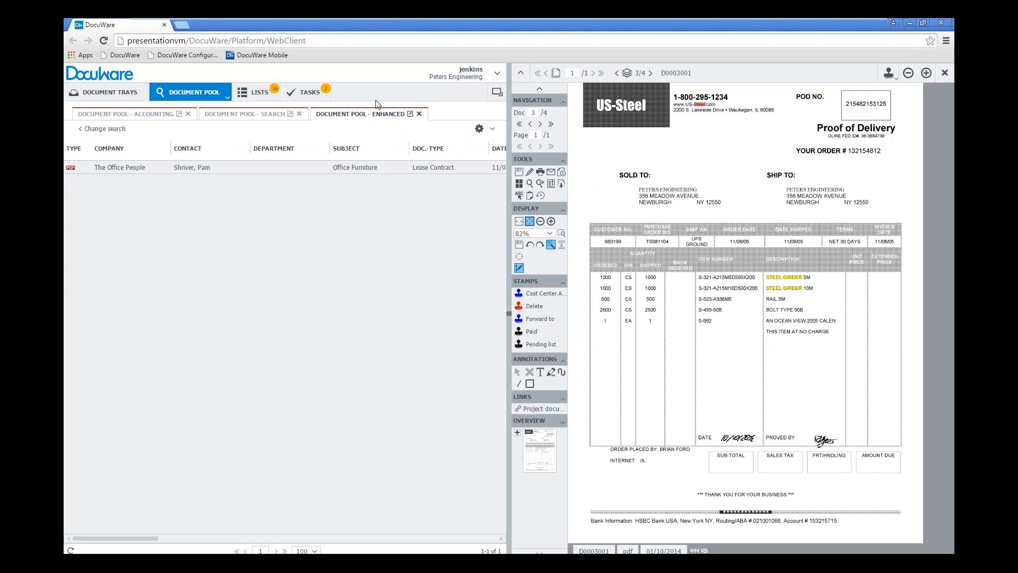
left_click(214, 119)
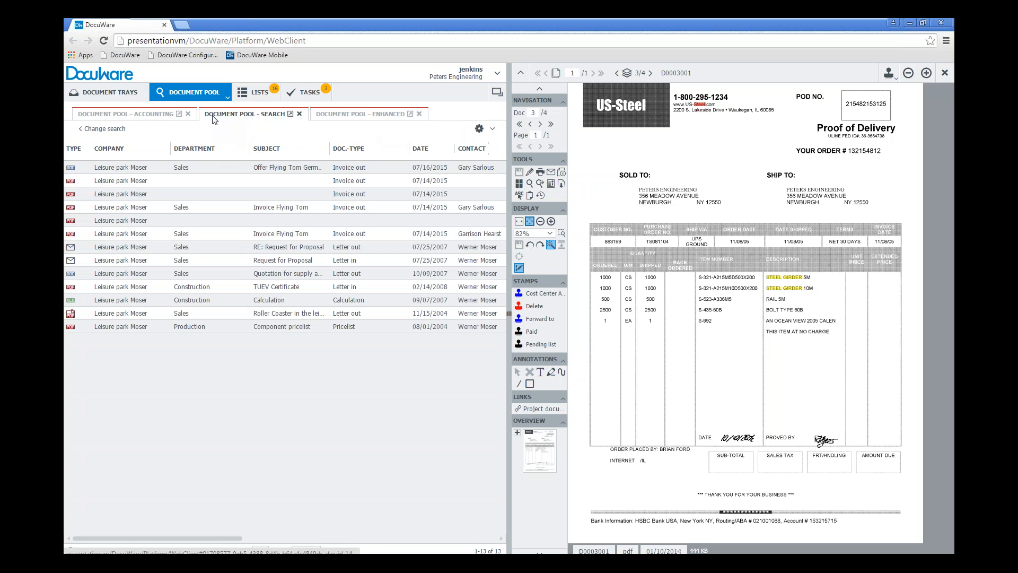
left_click(149, 116)
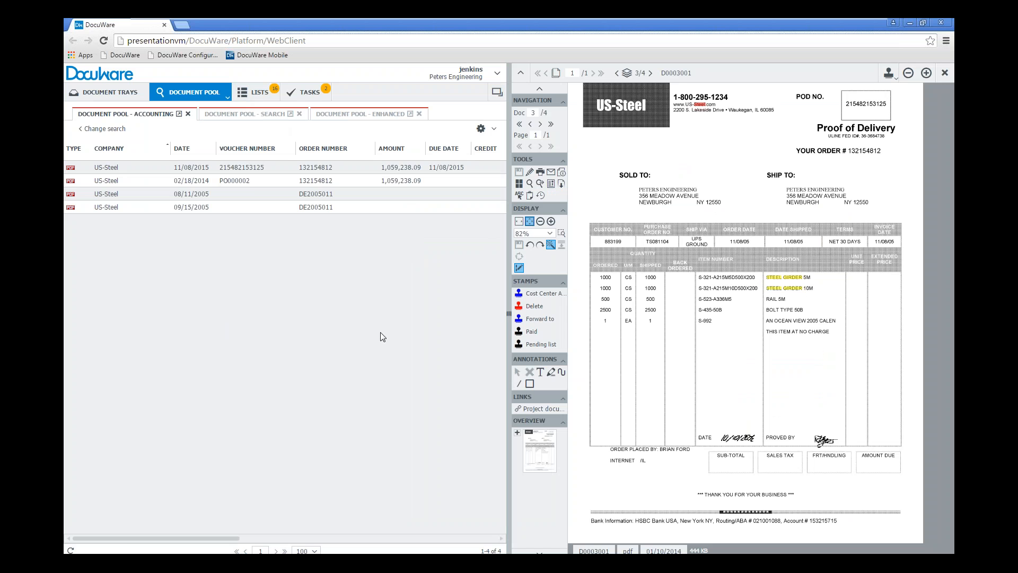
Open another Document Pool - Search dialog, choose the Company "Flying Tom Germany" from its filtered select list and run the search
left_click(219, 99)
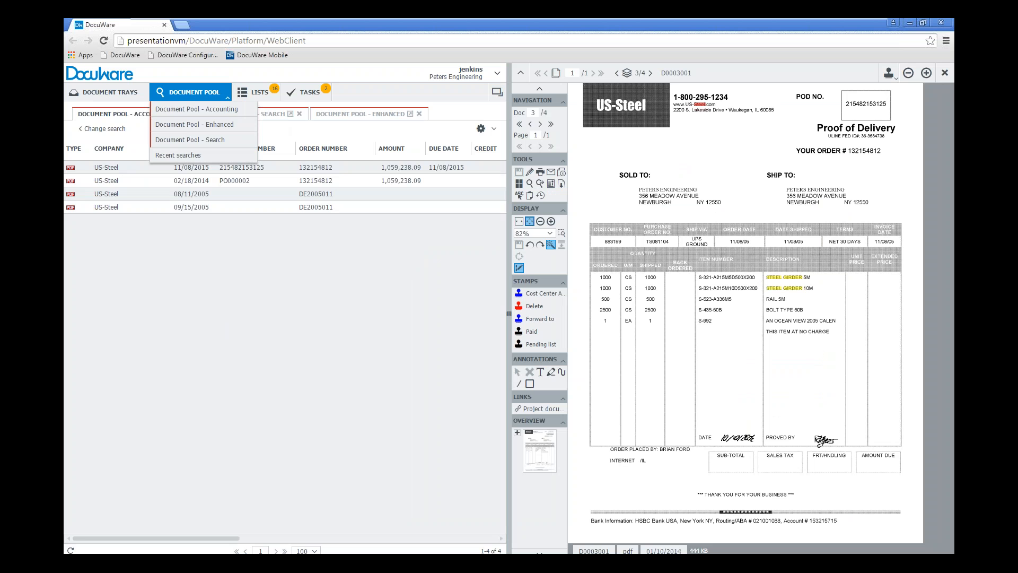
left_click(191, 143)
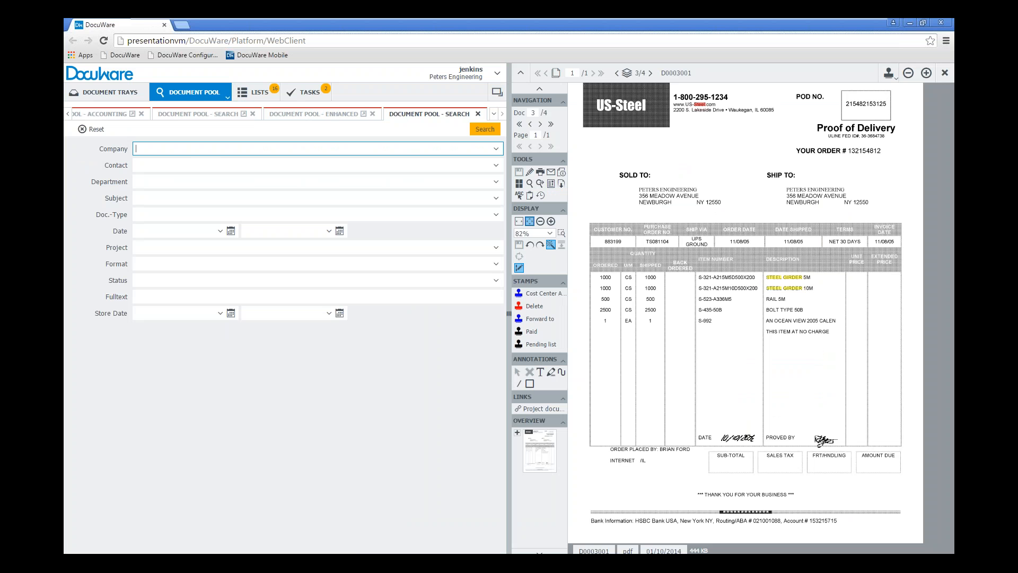
type("fly")
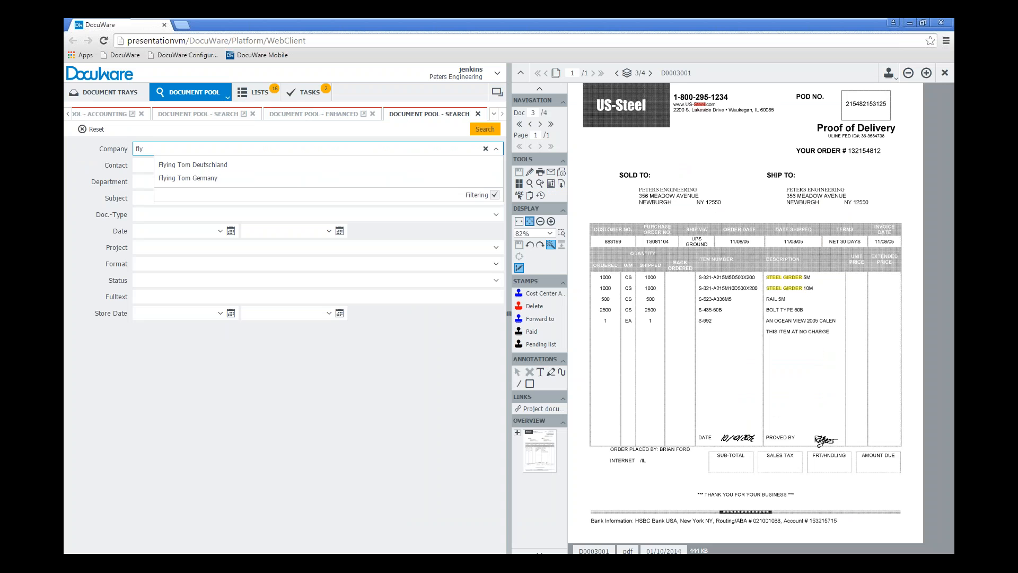
left_click(196, 177)
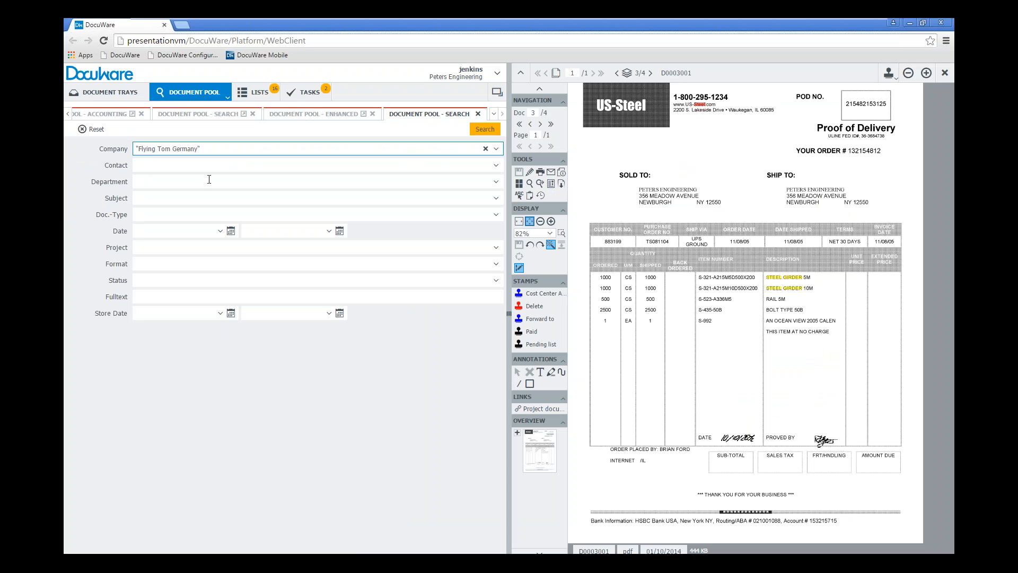
left_click(496, 214)
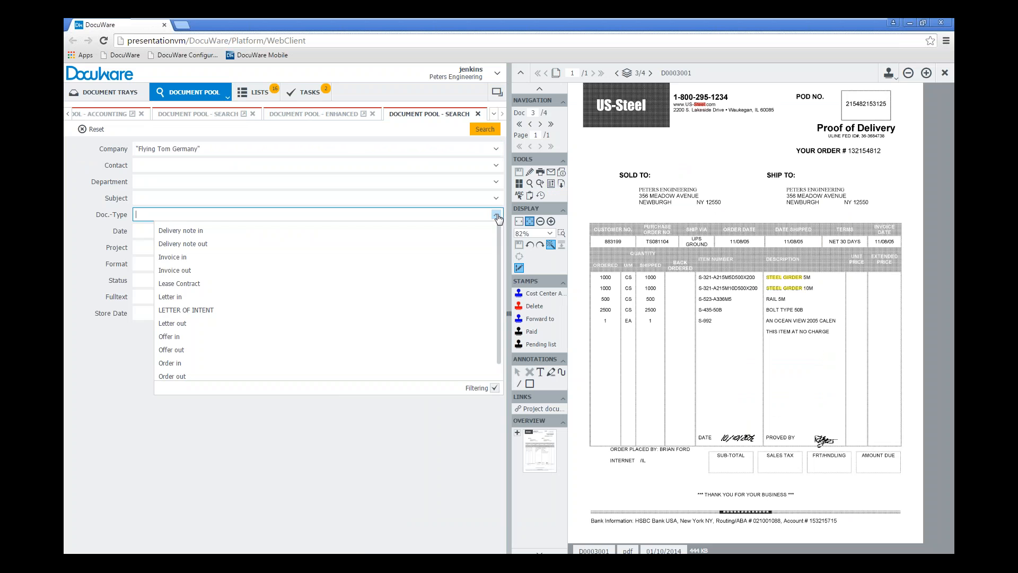
left_click(495, 214)
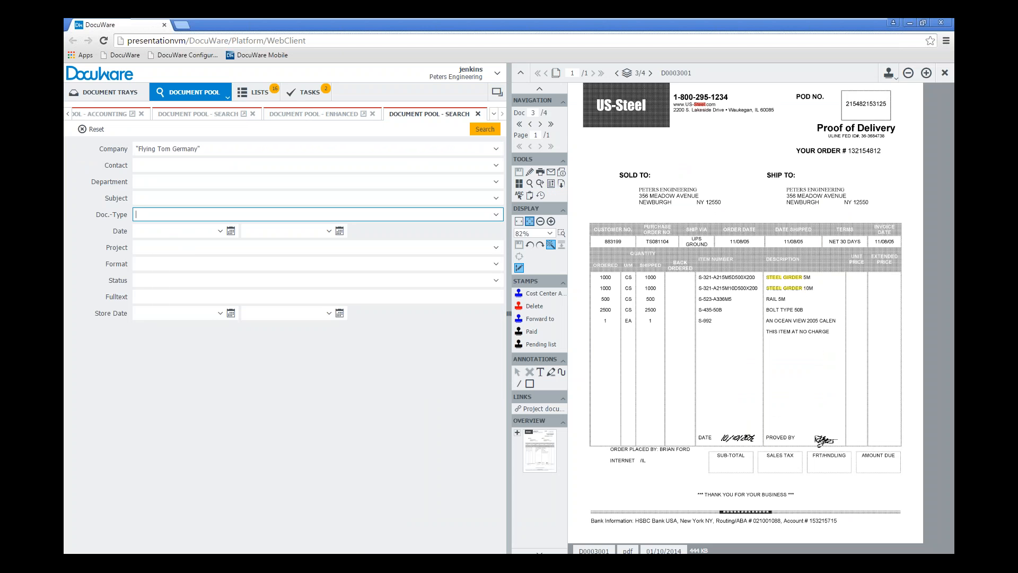
left_click(484, 129)
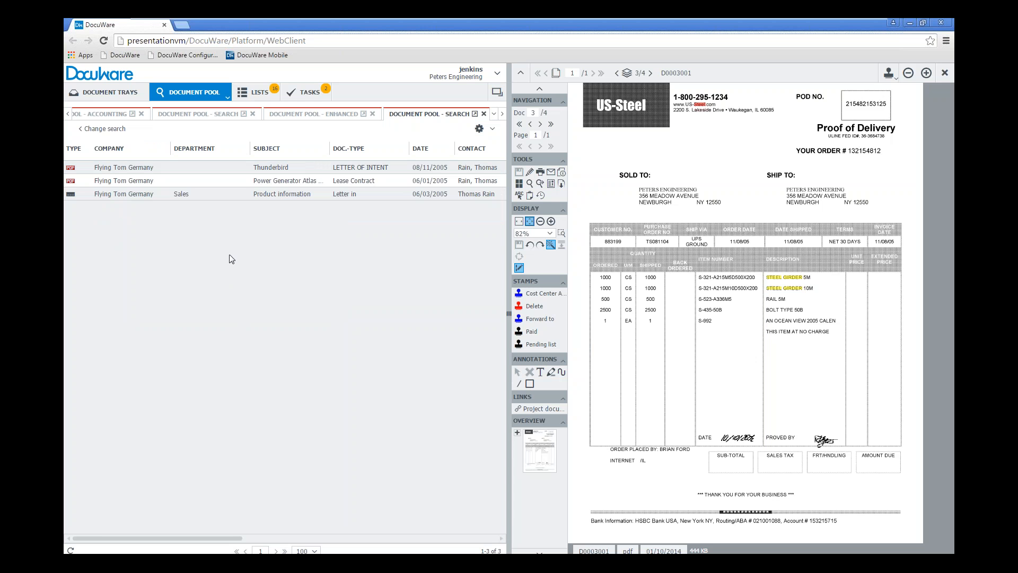
Return to the search criteria, set Doc.-Type to "Letter in", run the search again and select the resulting document
left_click(104, 130)
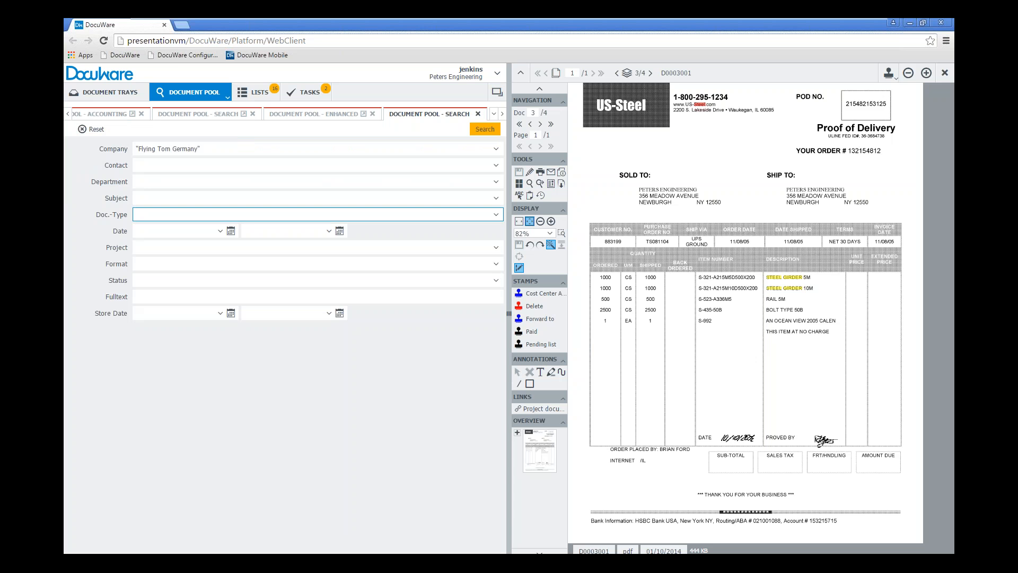
key("Down")
key("Down")
key("Down")
key("Up")
key("Return")
key("Return")
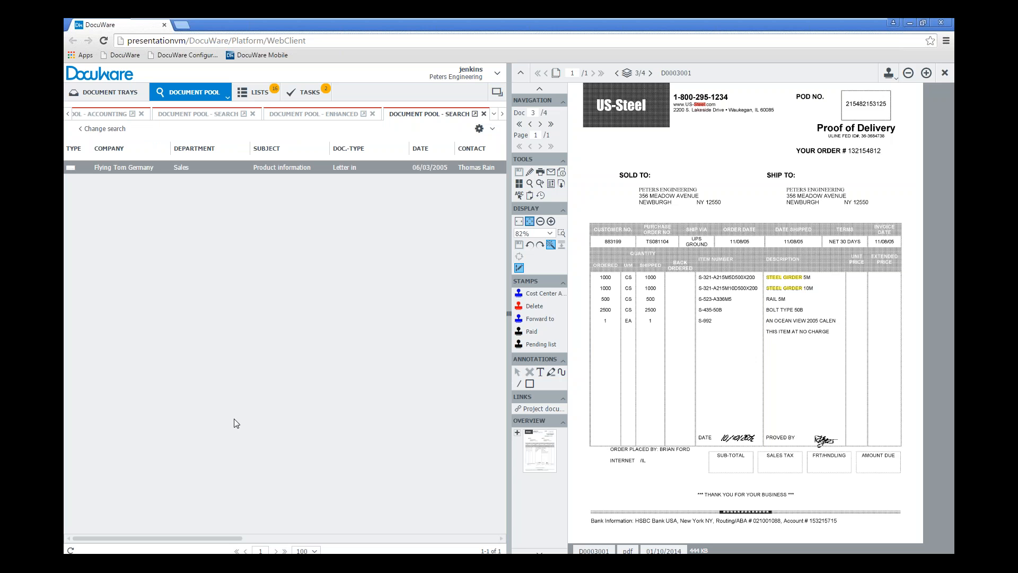
left_click(224, 421)
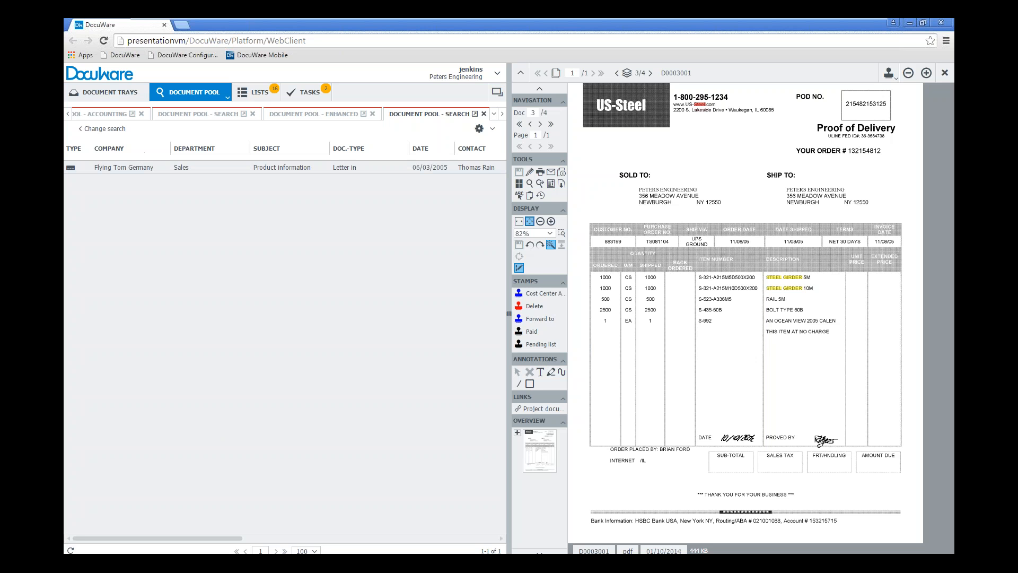
left_click(149, 171)
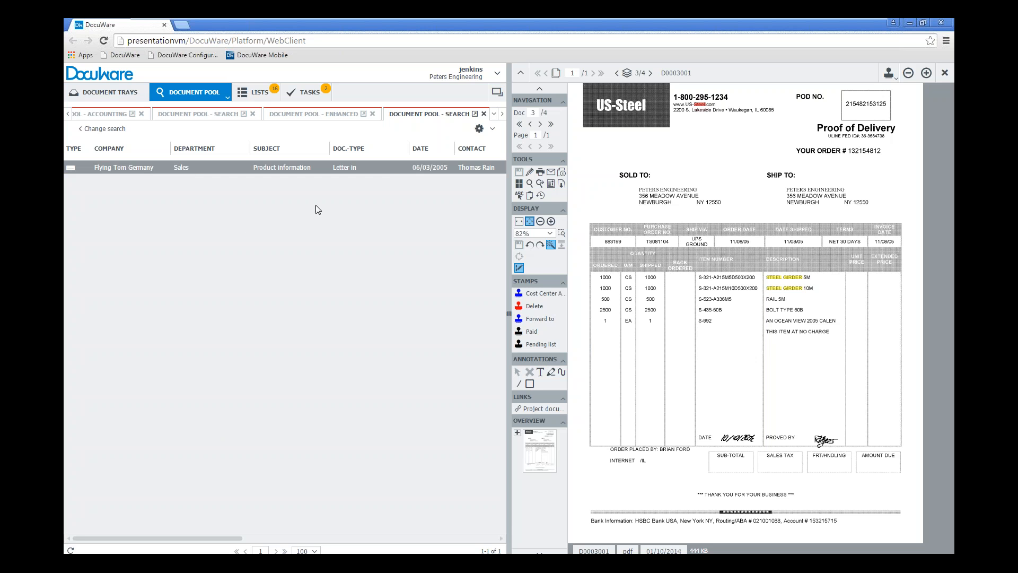
Save the current search as a list named "Flying Tom Letter In Docs"
left_click(479, 128)
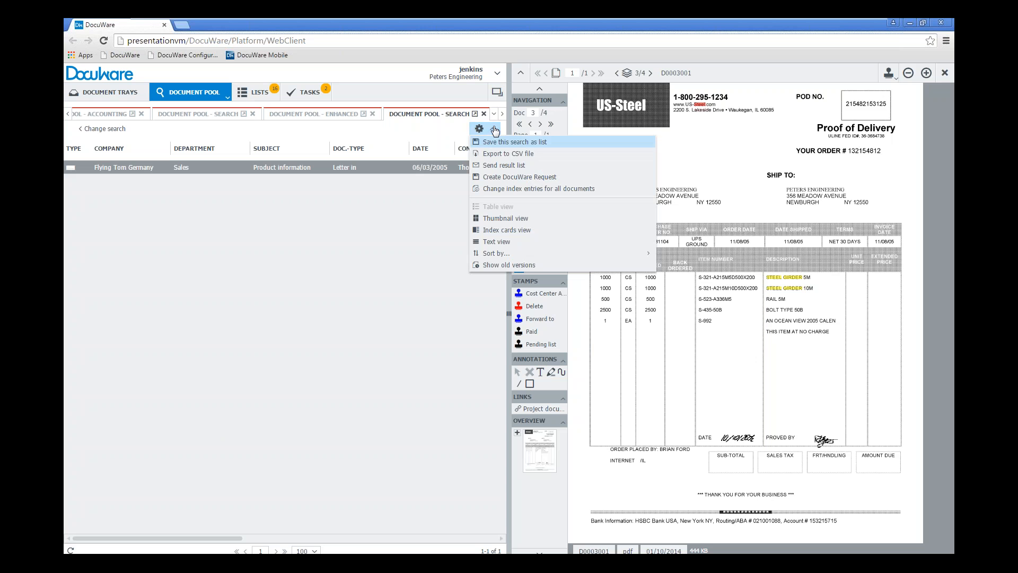
left_click(519, 147)
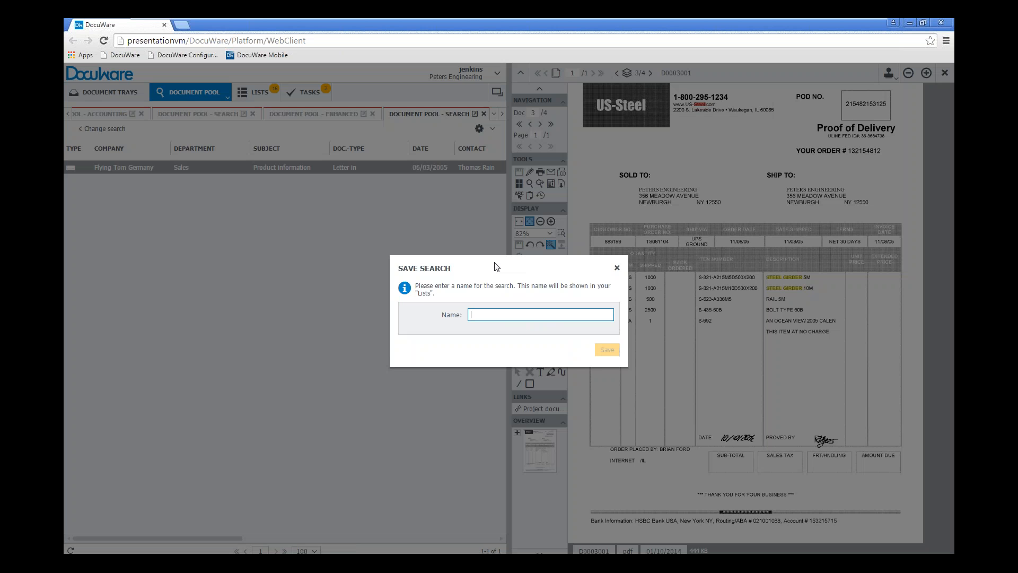
type("Flying")
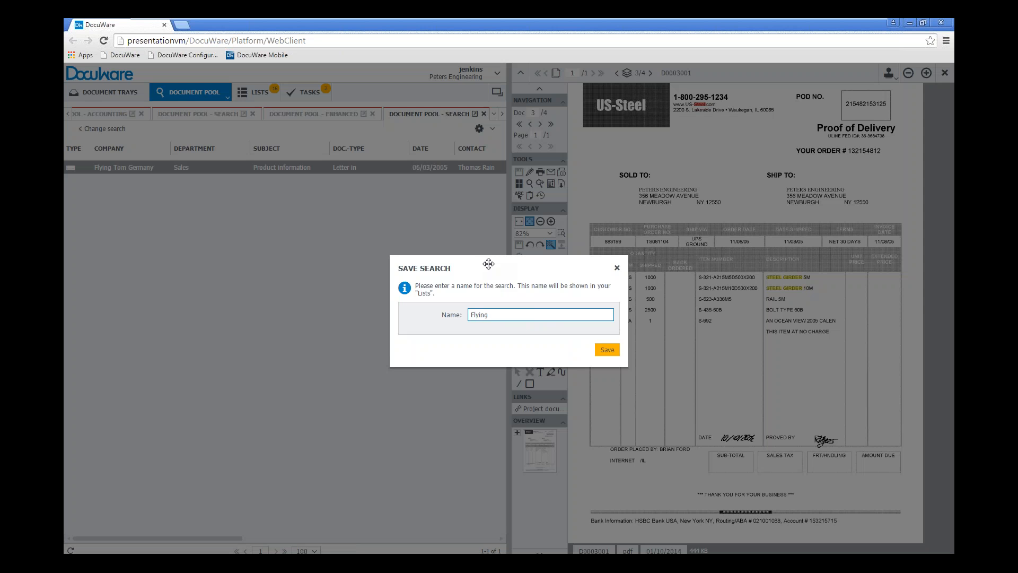
type(" tOM")
key("BackSpace")
key("BackSpace")
type("Tom Letter 1n Doc")
left_click(607, 350)
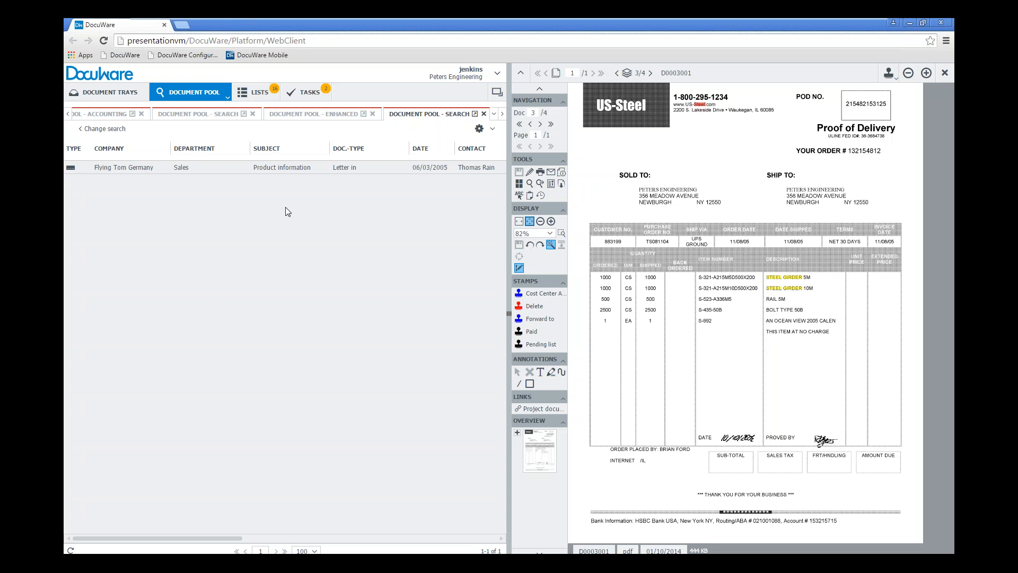
Open the saved Flying Tom Letter In Docs list among the available lists
left_click(261, 93)
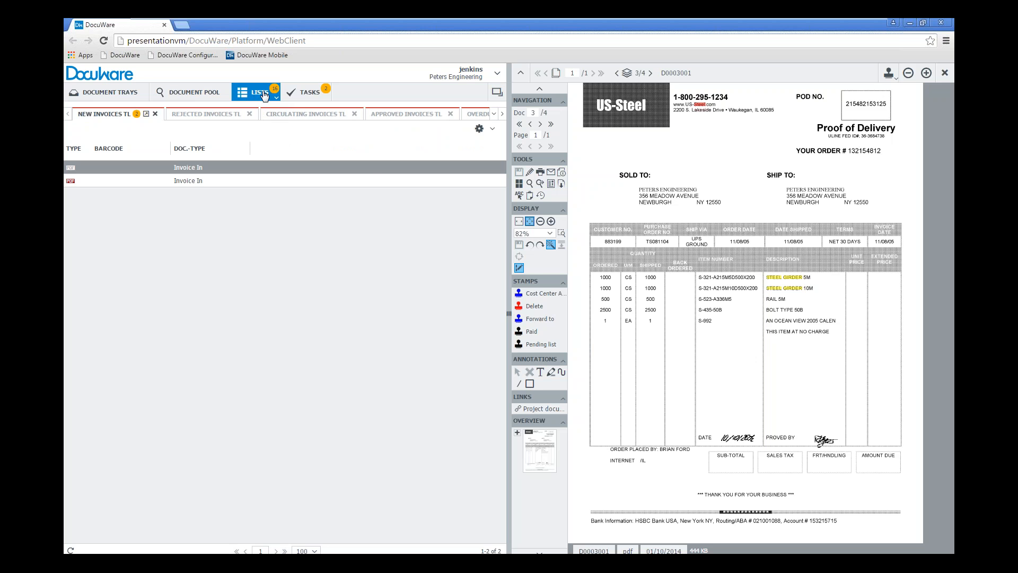
left_click(275, 99)
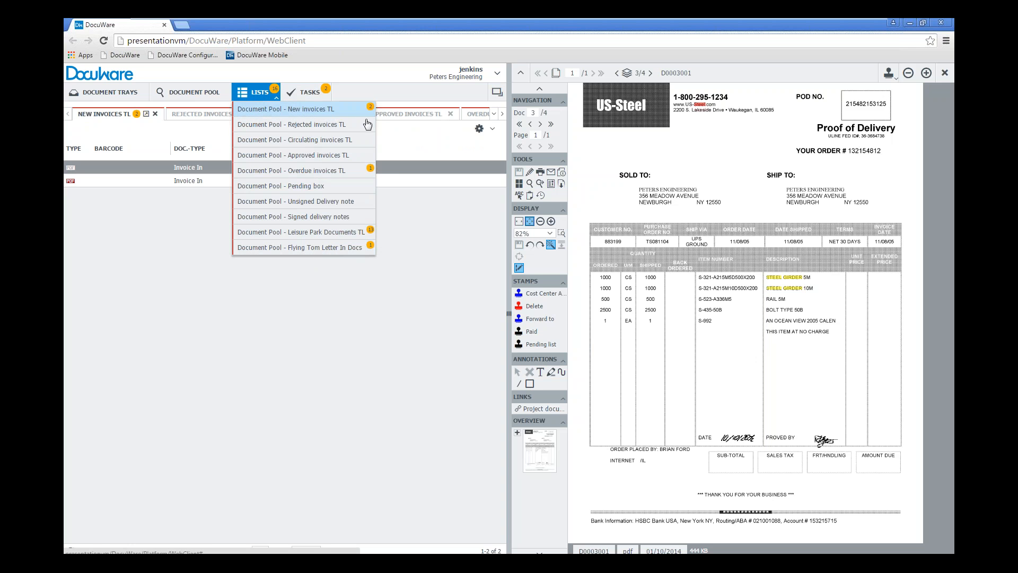
left_click(336, 248)
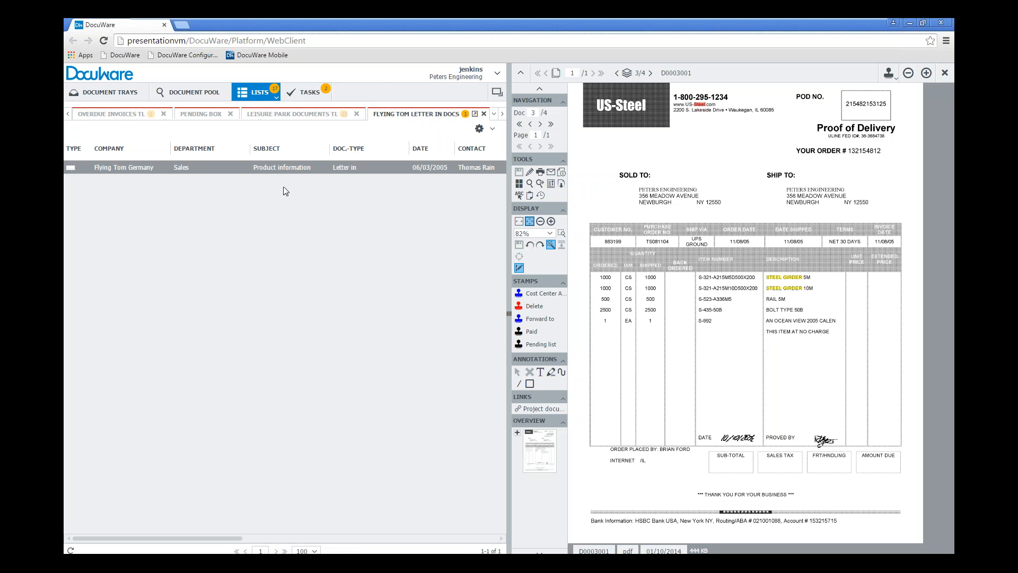
Return to the Flying Tom Germany search, clear its Doc.-Type criterion and run the search again
left_click(187, 96)
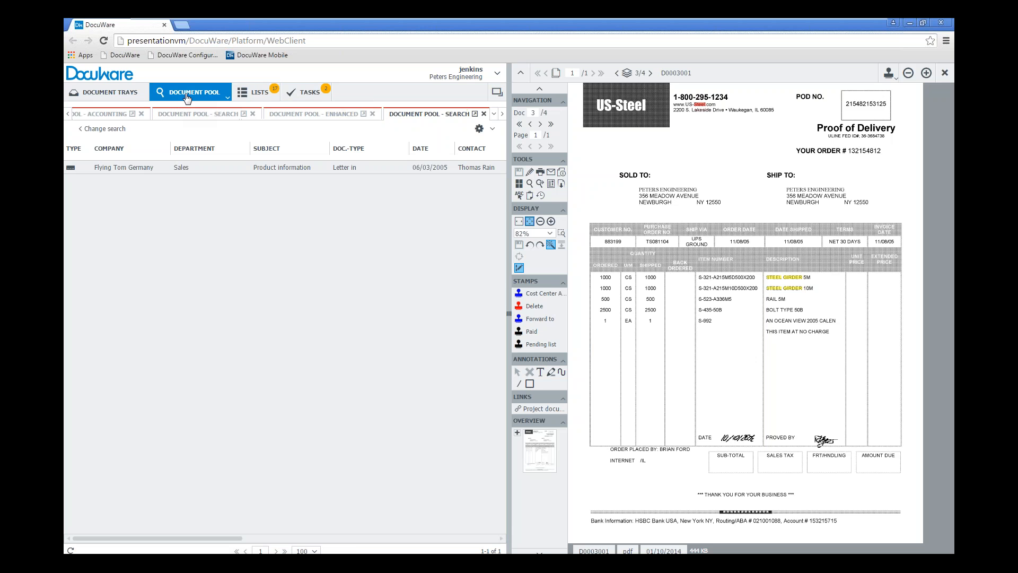
left_click(104, 129)
left_click(170, 215)
key("ctrl+a")
key("BackSpace")
left_click(480, 131)
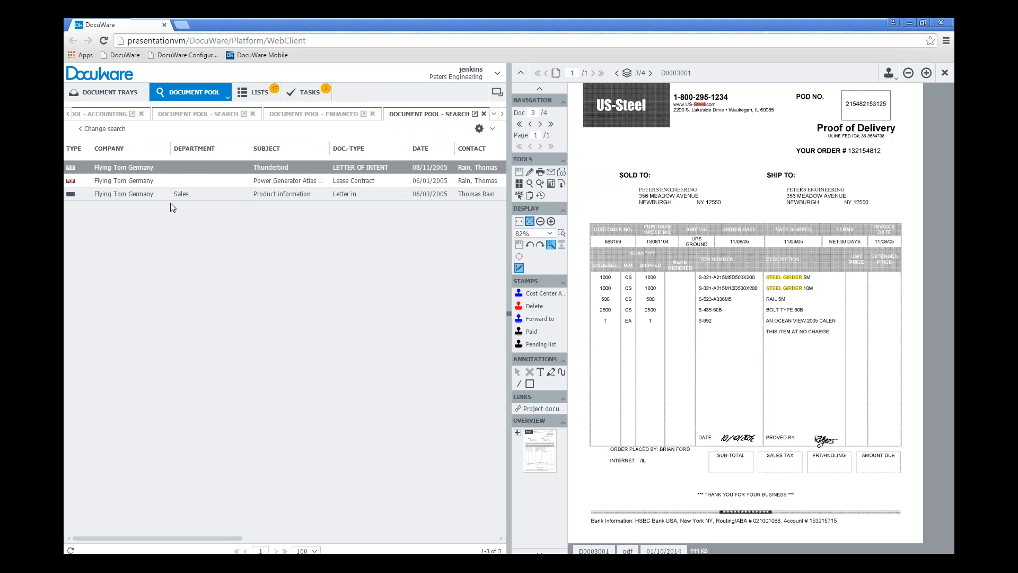
Edit the index entries of the Power Generator Atlas Copco document, set Doc.-Type to "Letter in" and save
right_click(130, 180)
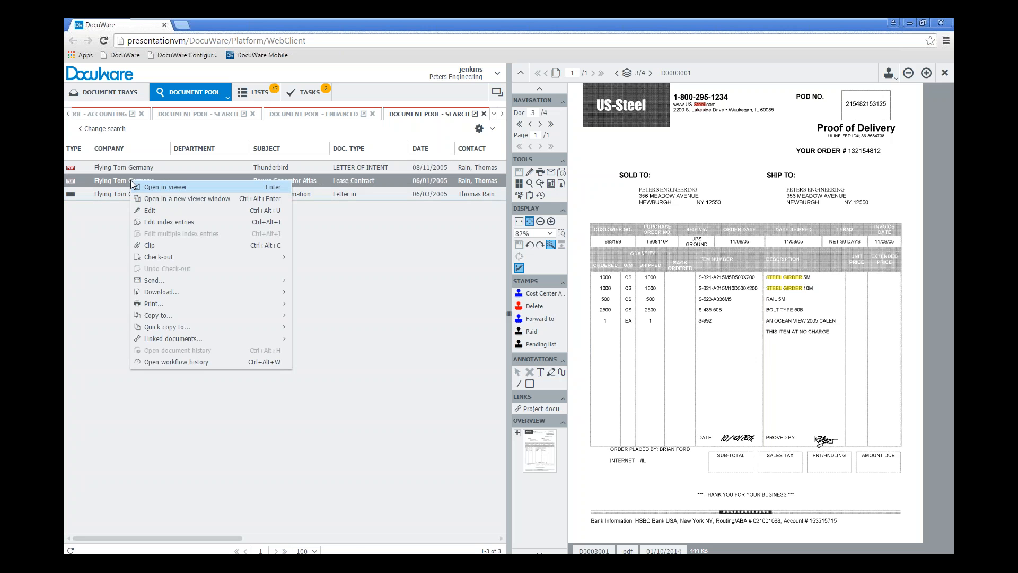
left_click(178, 223)
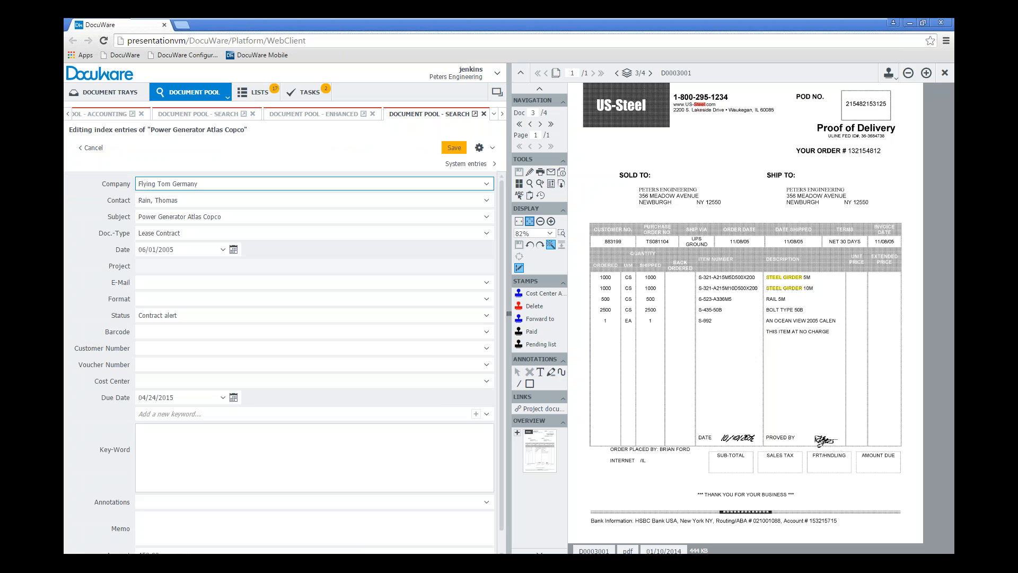
left_click(183, 232)
type("le")
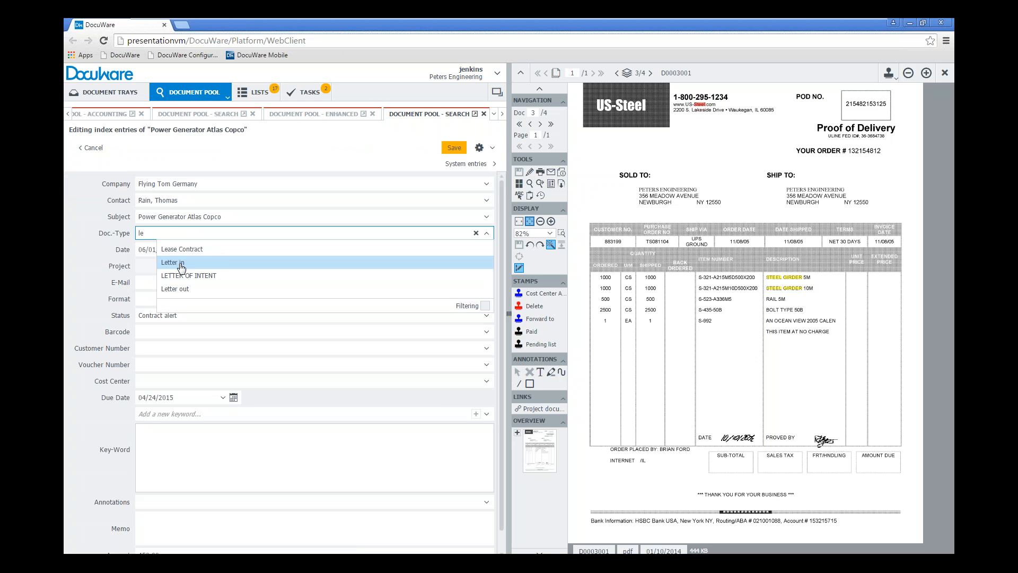
key("Down")
key("Down")
key("Return")
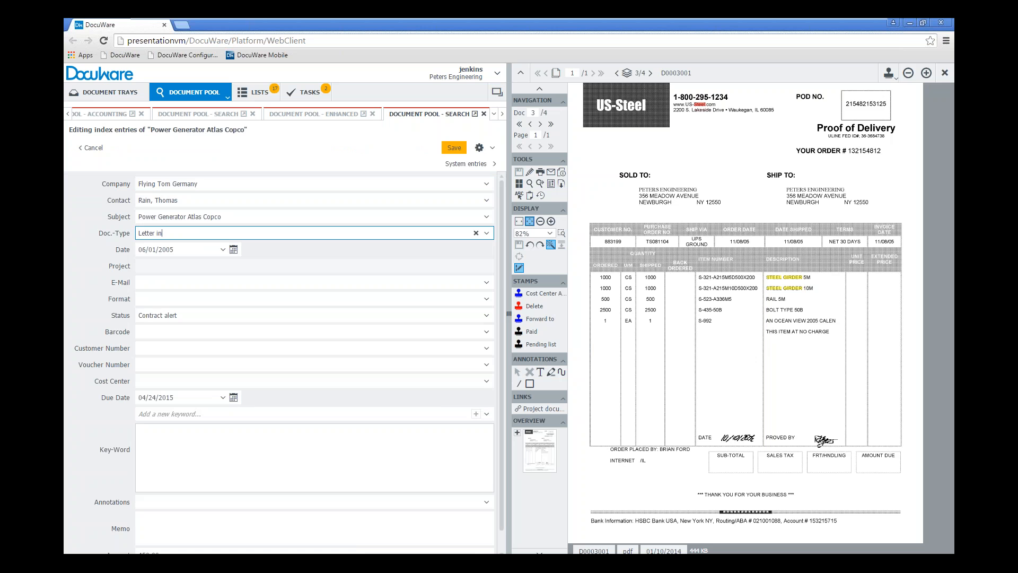
left_click(452, 149)
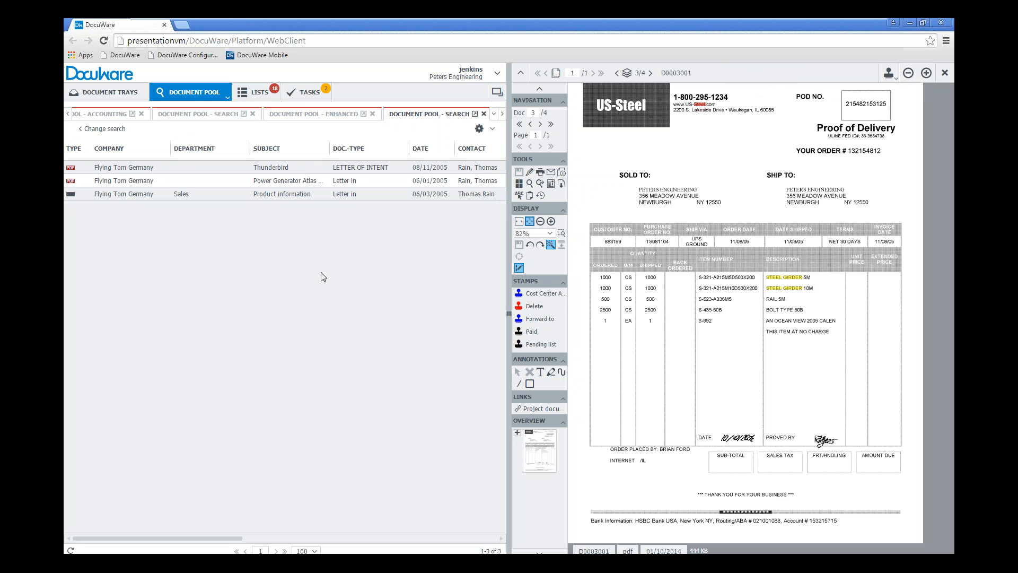
View the Flying Tom Letter In Docs list again and close the document viewer
left_click(264, 96)
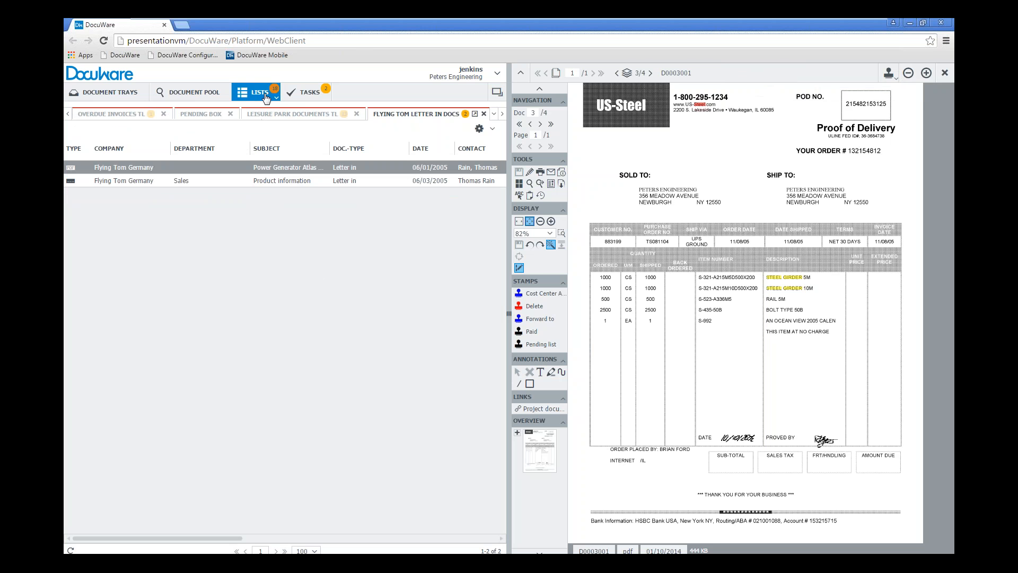
left_click(276, 99)
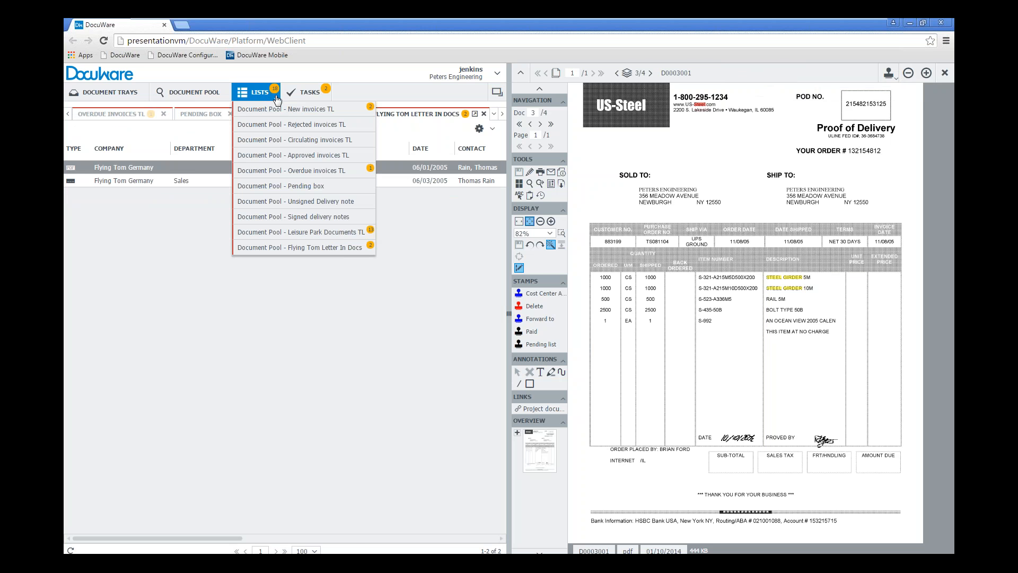
left_click(314, 248)
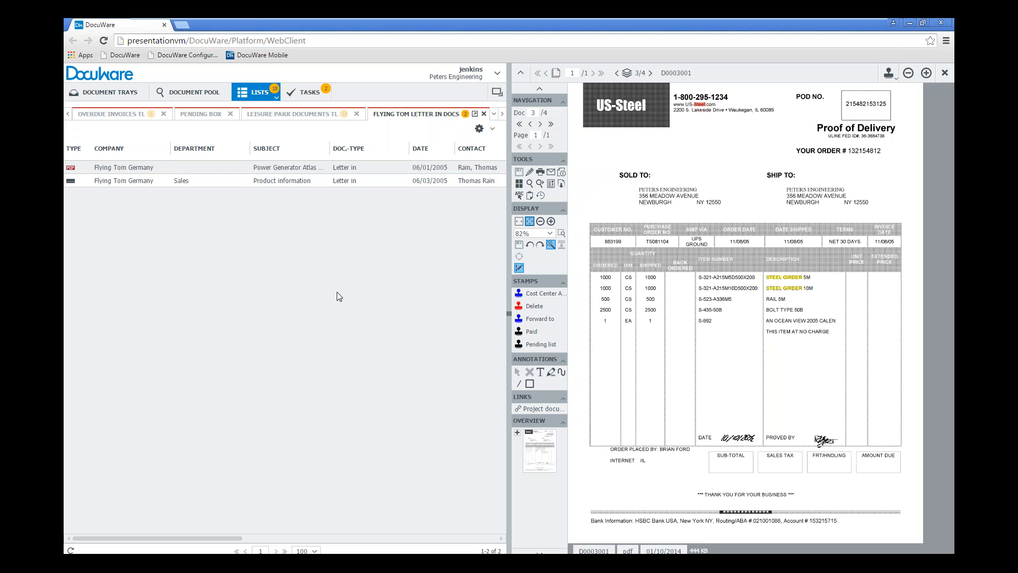
left_click(944, 73)
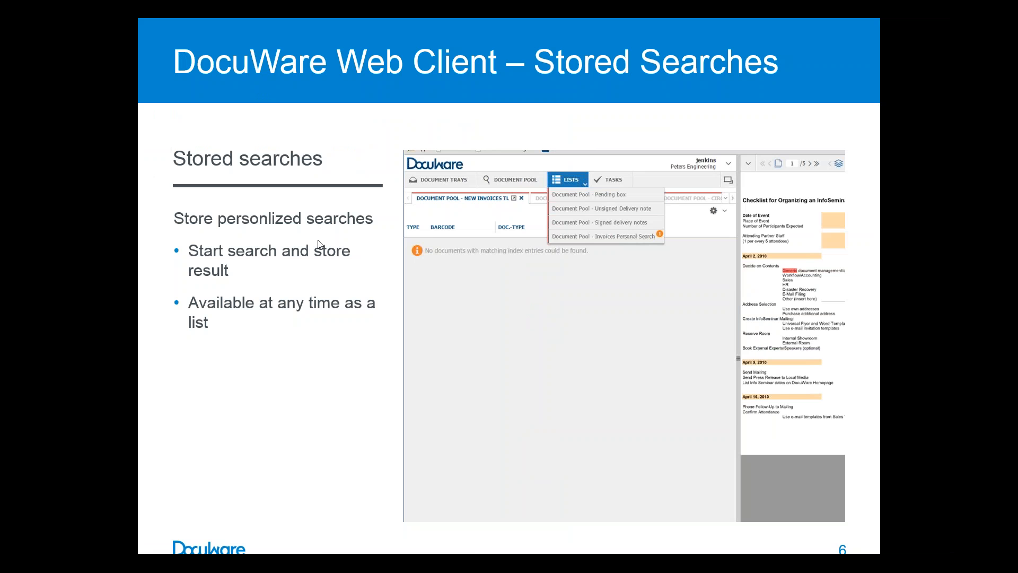
left_click(115, 264)
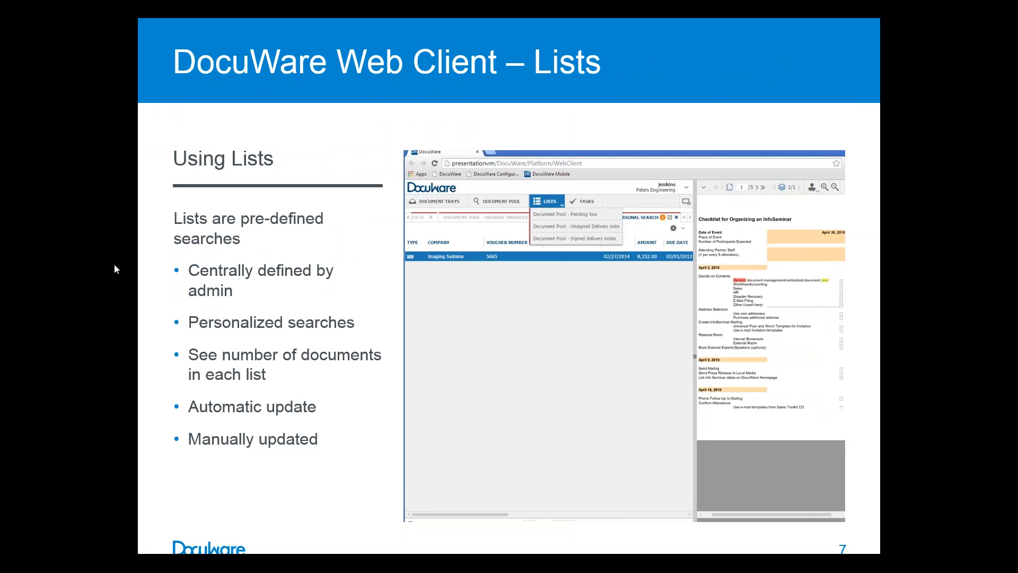
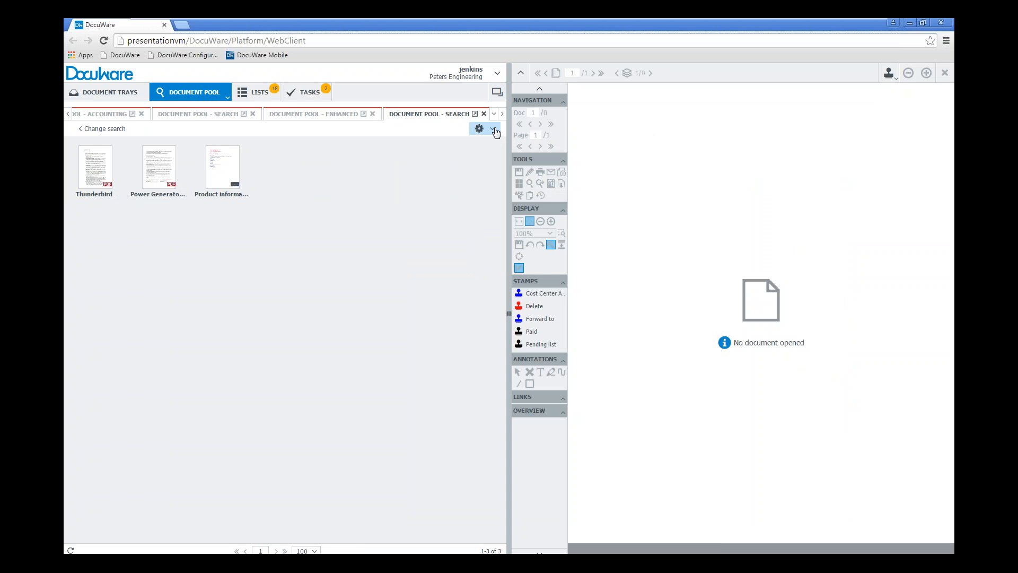
Display the search results in index cards view and in text view
left_click(495, 130)
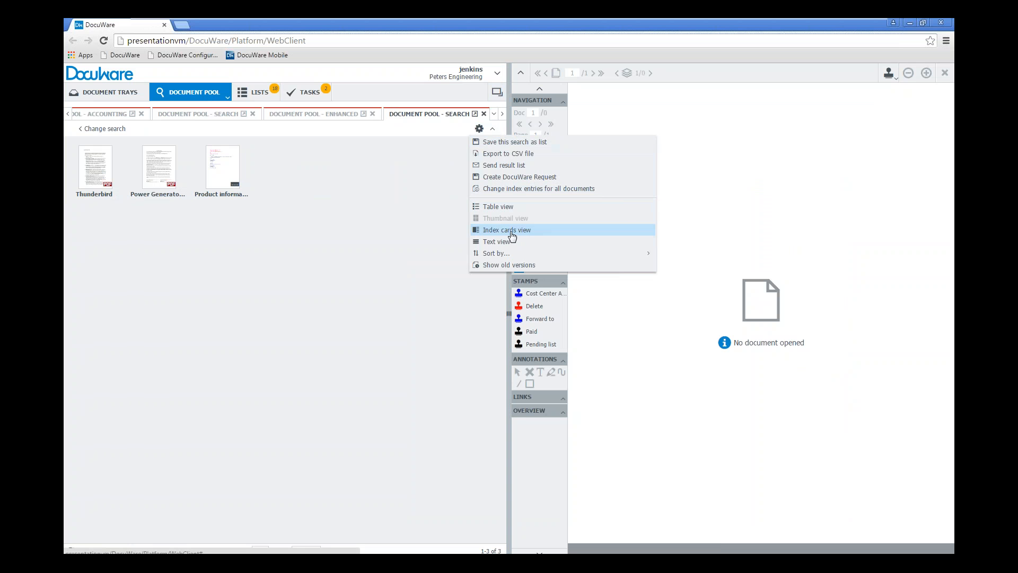
left_click(512, 236)
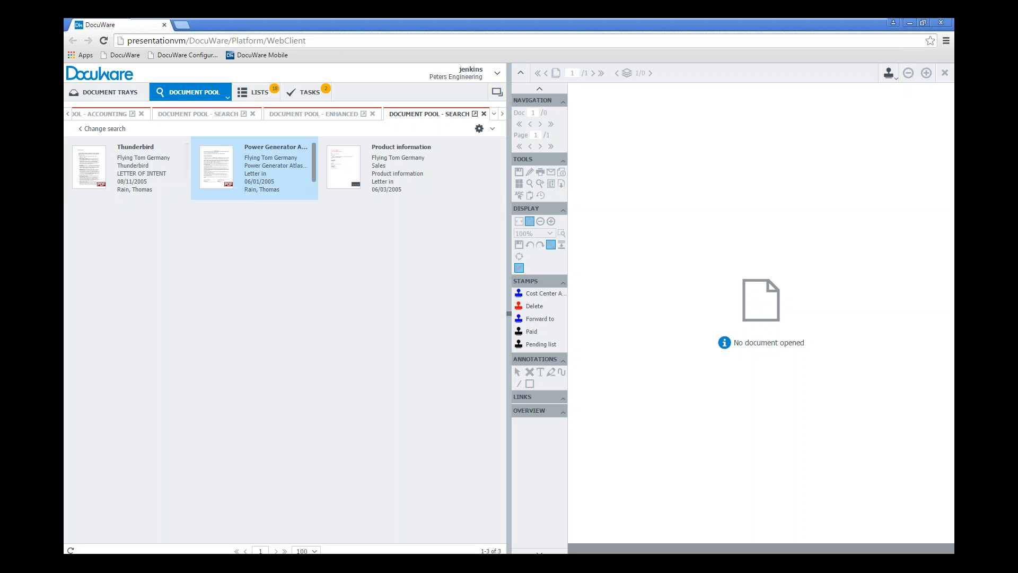
left_click(492, 129)
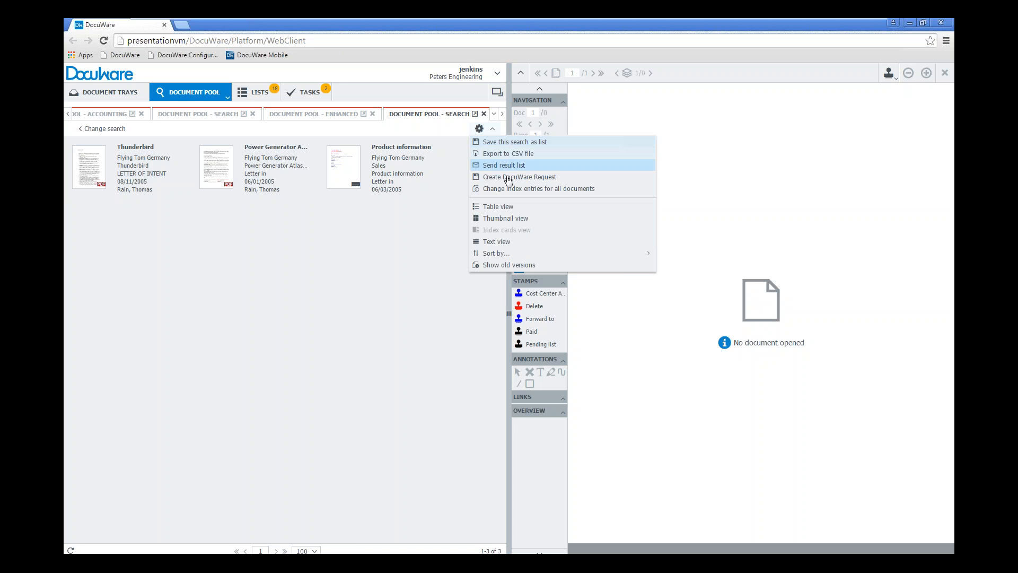
left_click(499, 242)
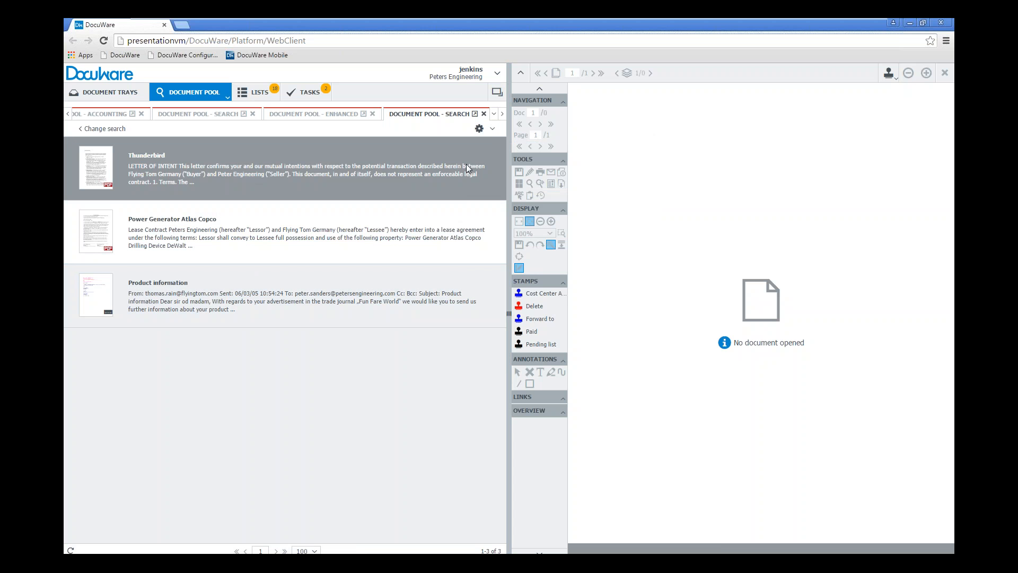
Switch the search results to table view and look at the fields available for sorting
left_click(493, 129)
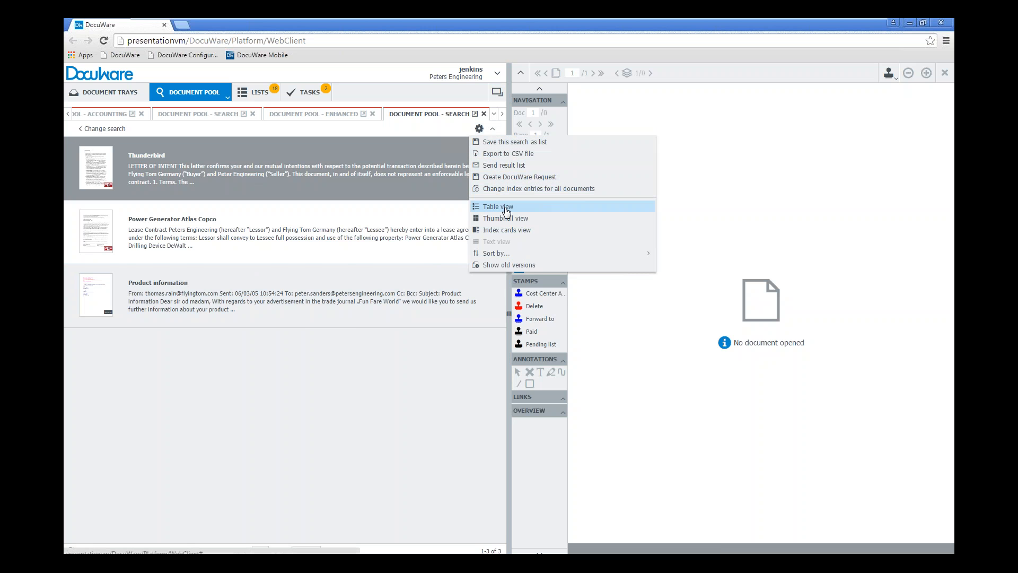
left_click(507, 211)
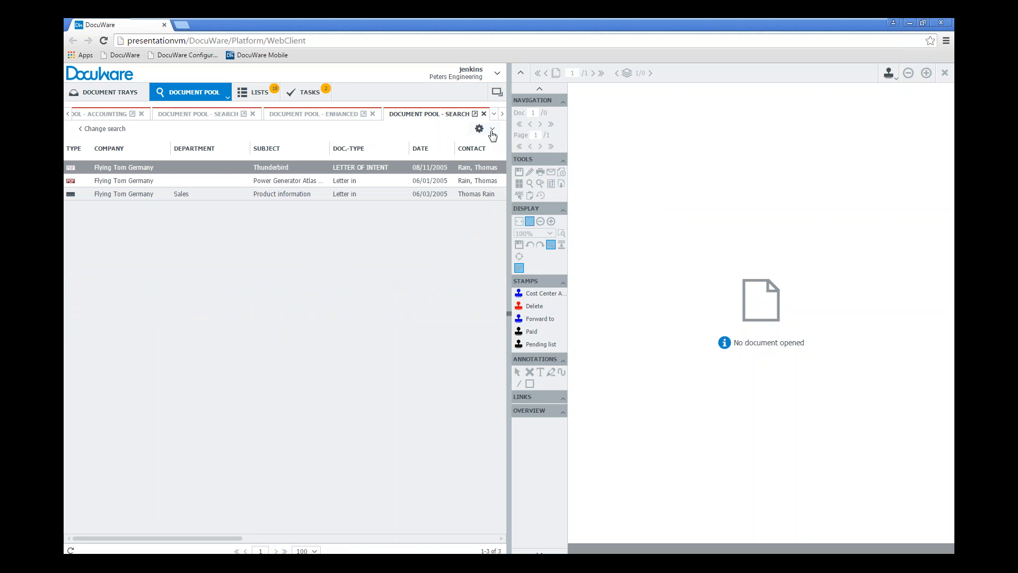
left_click(492, 129)
mouse_move(513, 254)
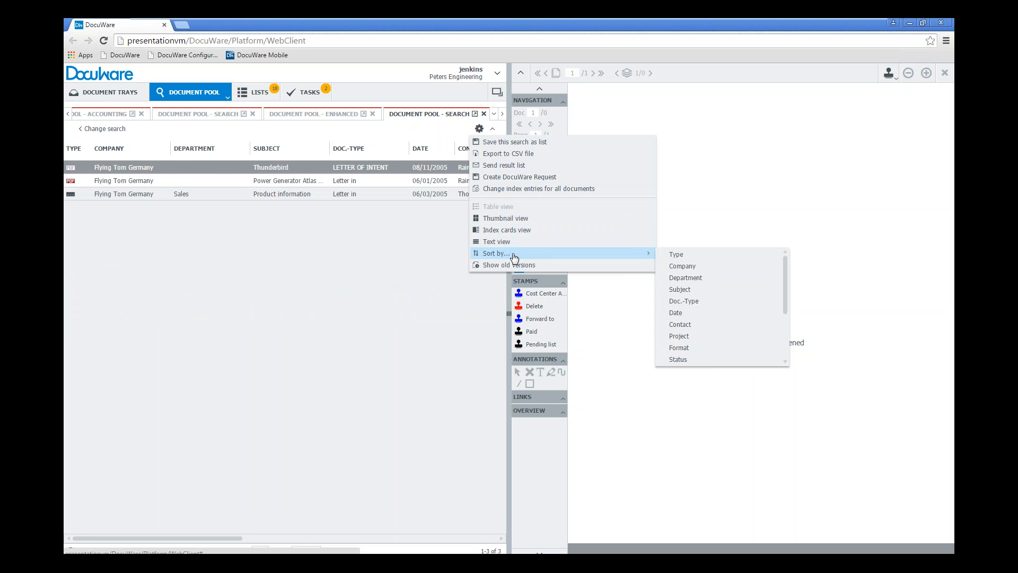
left_click(271, 345)
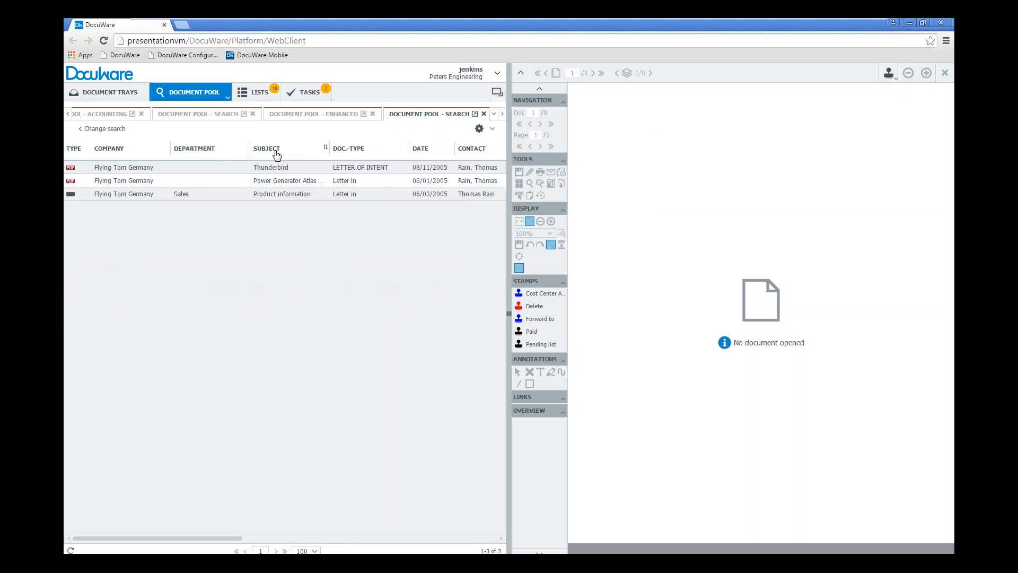
Sort the results by Date in ascending order and place the Subject and Doc.-Type columns before Department
left_click(342, 152)
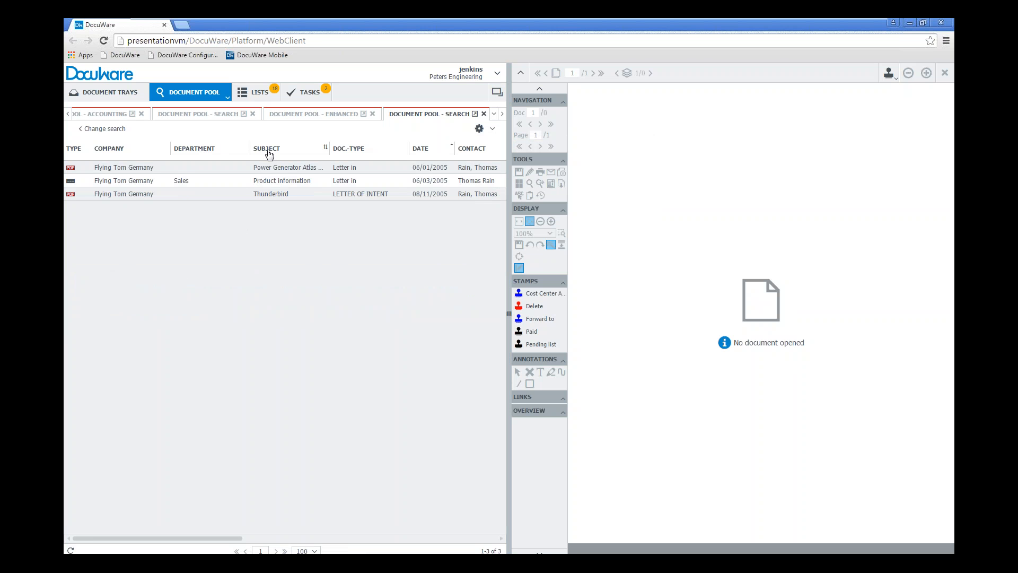
left_click_drag(269, 154, 169, 153)
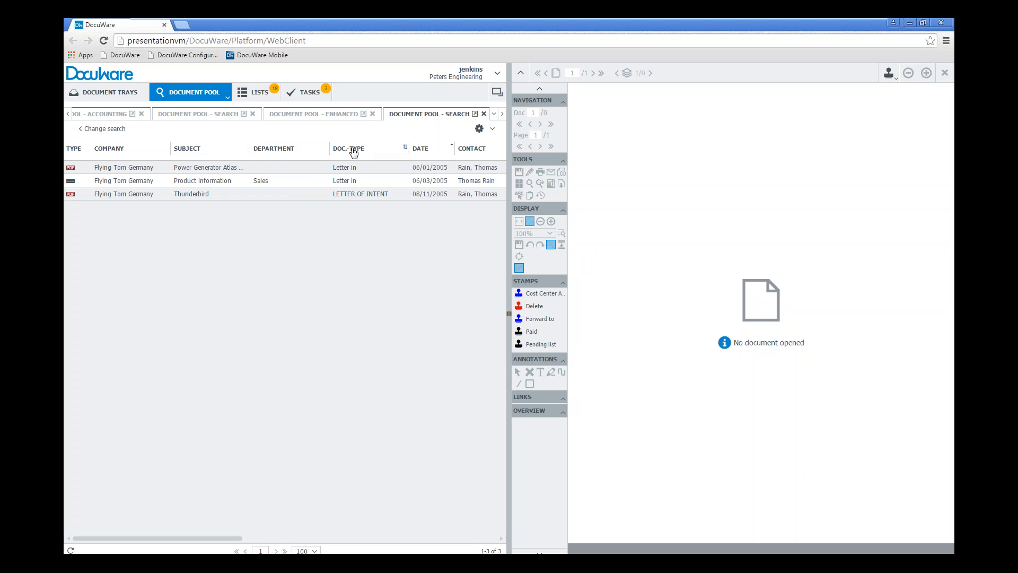
left_click_drag(352, 150, 250, 154)
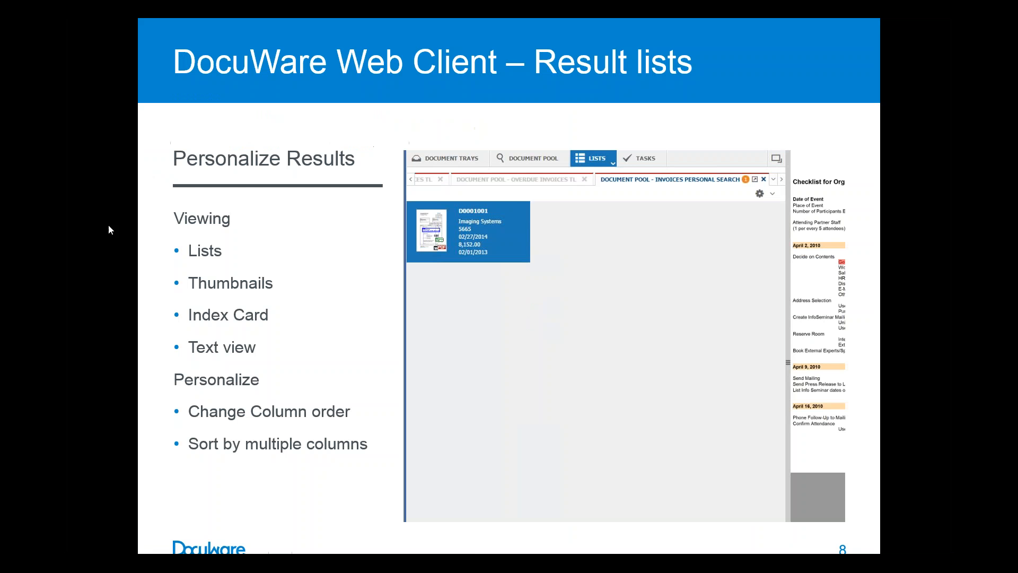
key("Right")
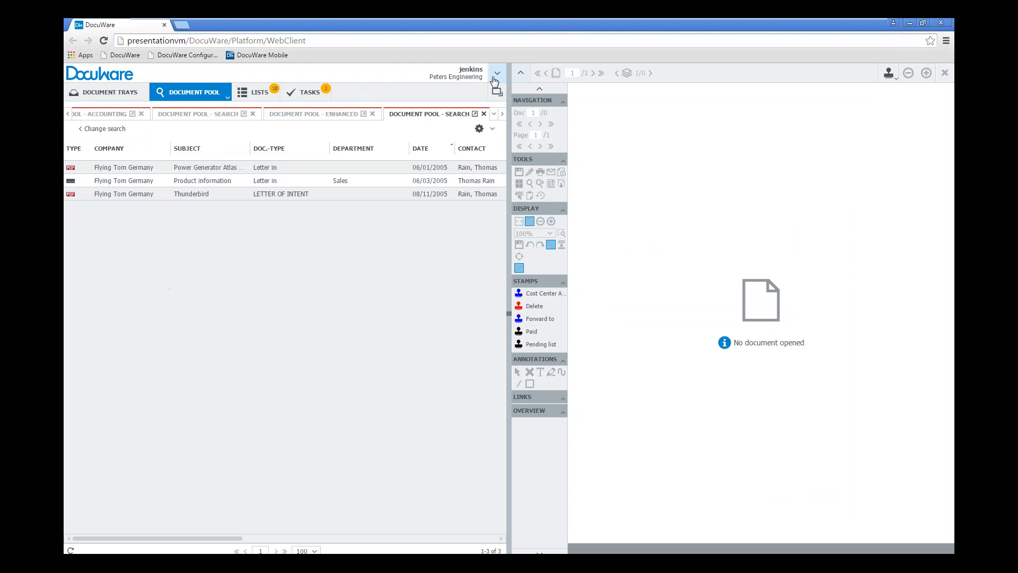
In the user's search settings, deactivate the Document Pool - Enhanced and Document Pool - Search dialogs
left_click(495, 77)
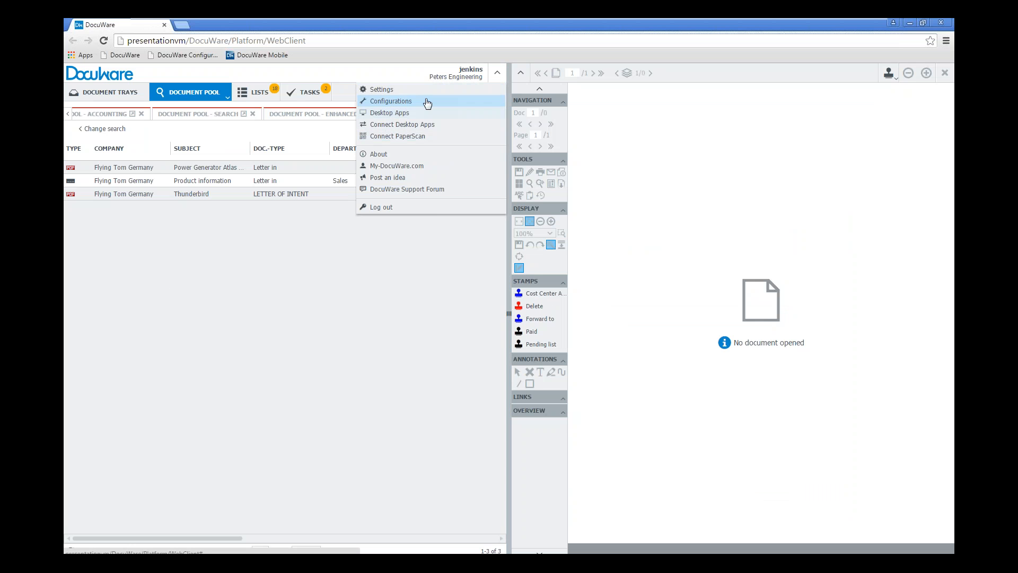
left_click(425, 90)
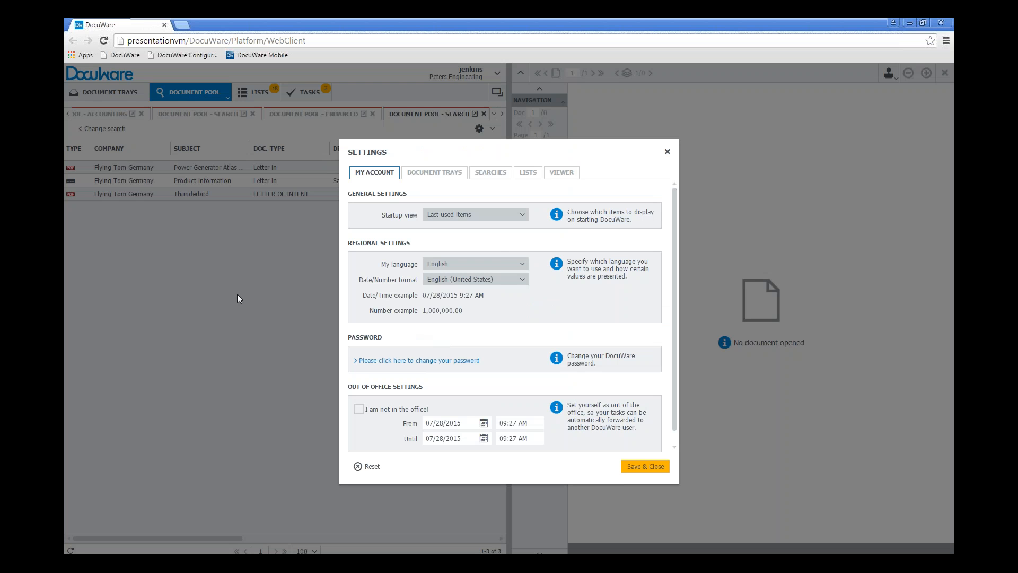
left_click(493, 178)
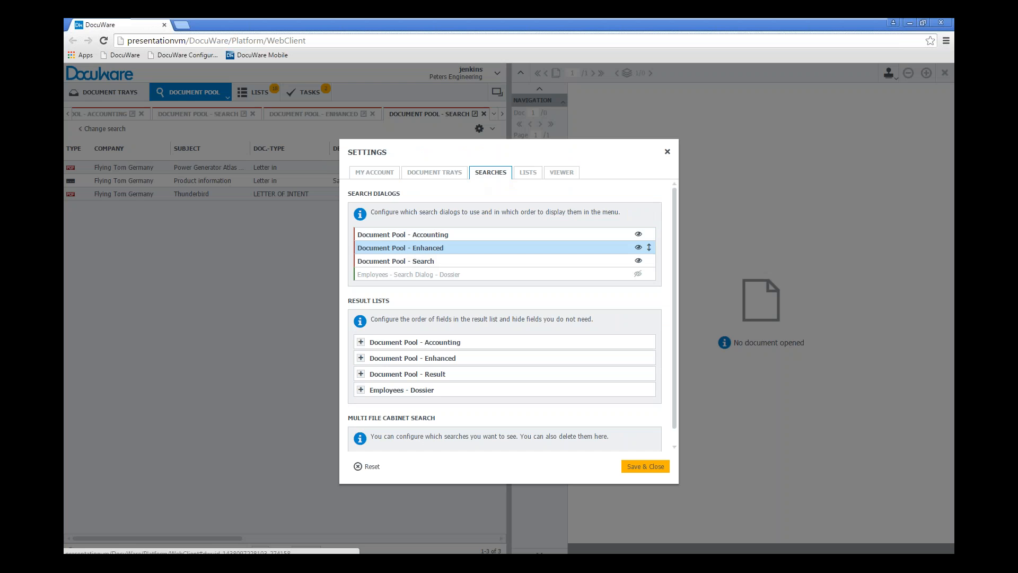
left_click(638, 250)
left_click(637, 249)
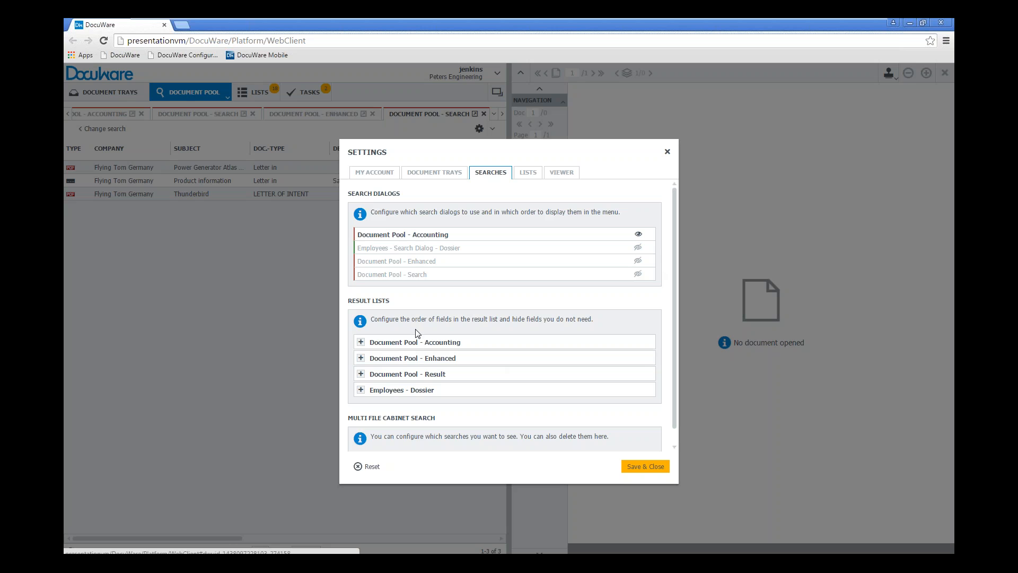
In the Document Pool - Accounting result list, hide Order number, Voucher Number, Due Date, Credit and Debit, and put Company, Doc.-Type and Date first
left_click(361, 342)
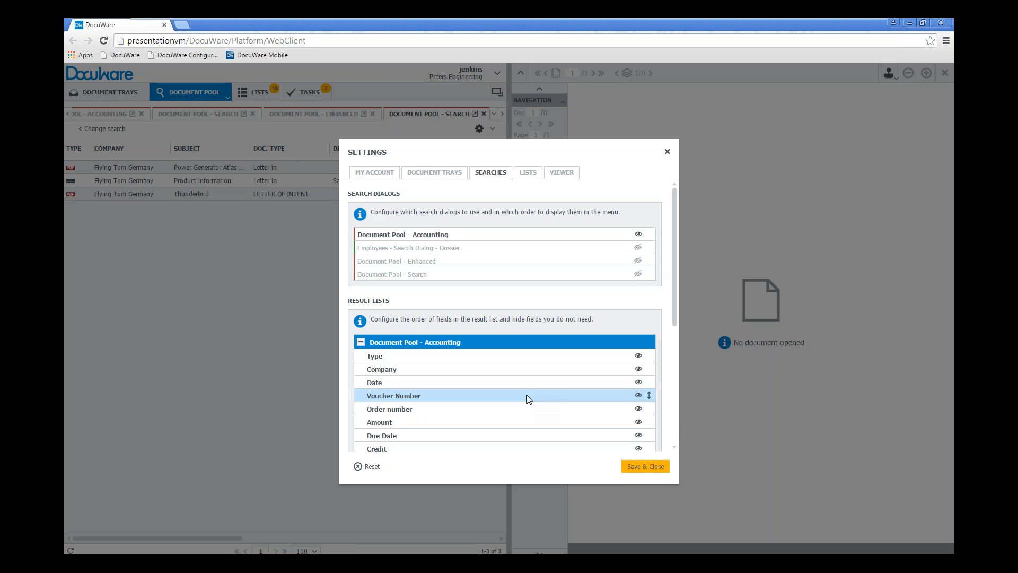
left_click(639, 408)
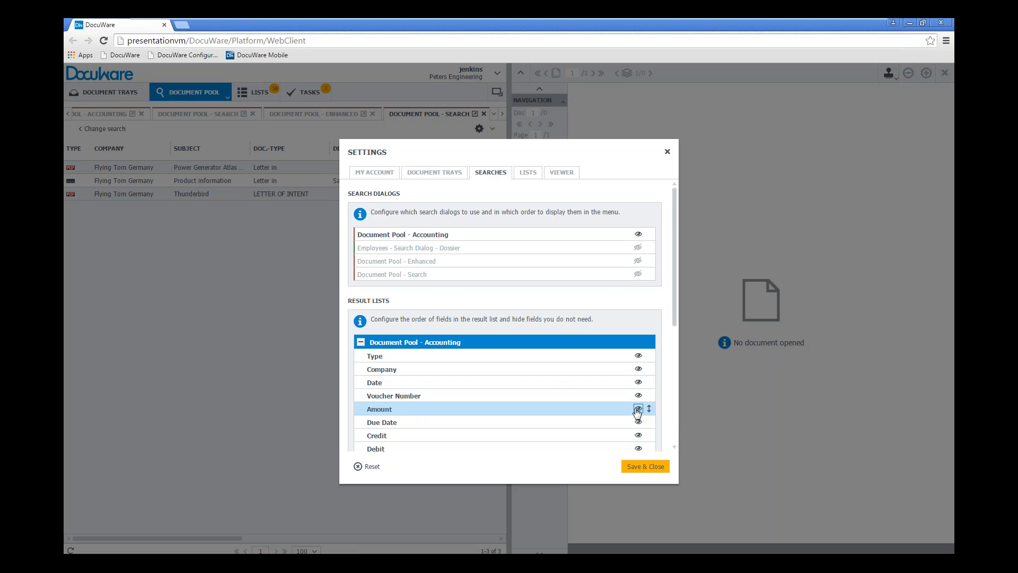
left_click(639, 396)
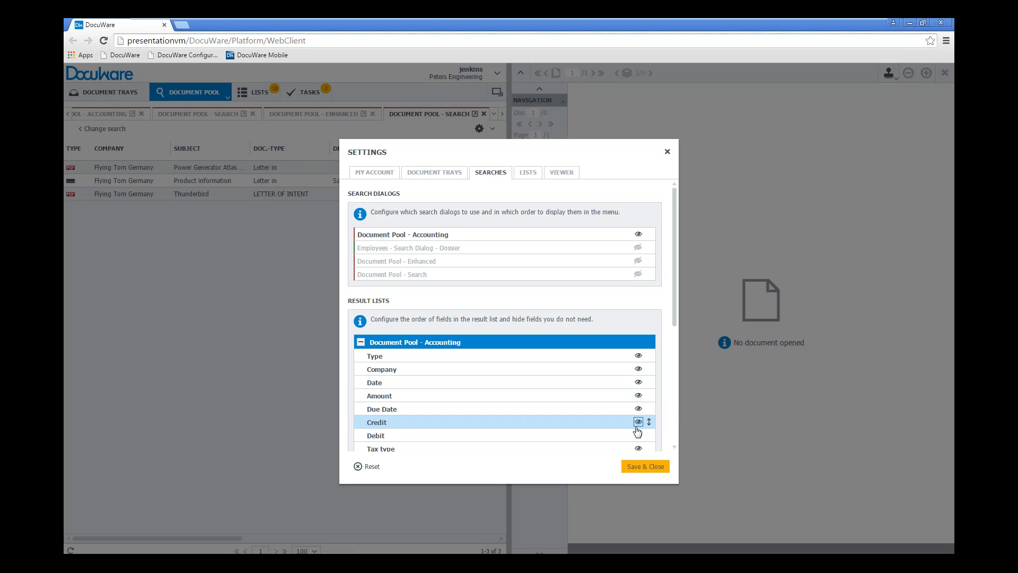
left_click(639, 435)
left_click(639, 422)
left_click(638, 409)
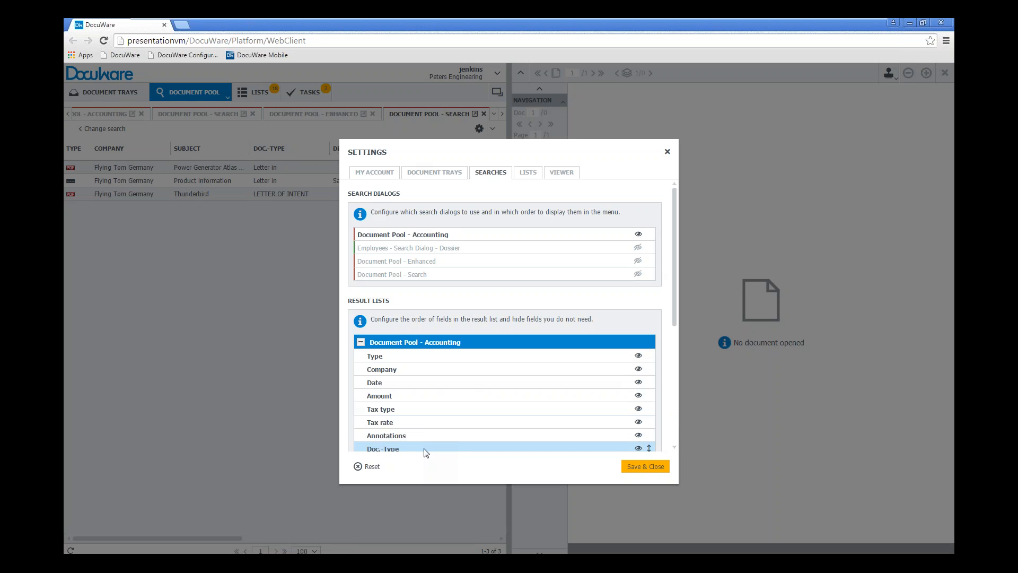
left_click_drag(425, 449, 431, 412)
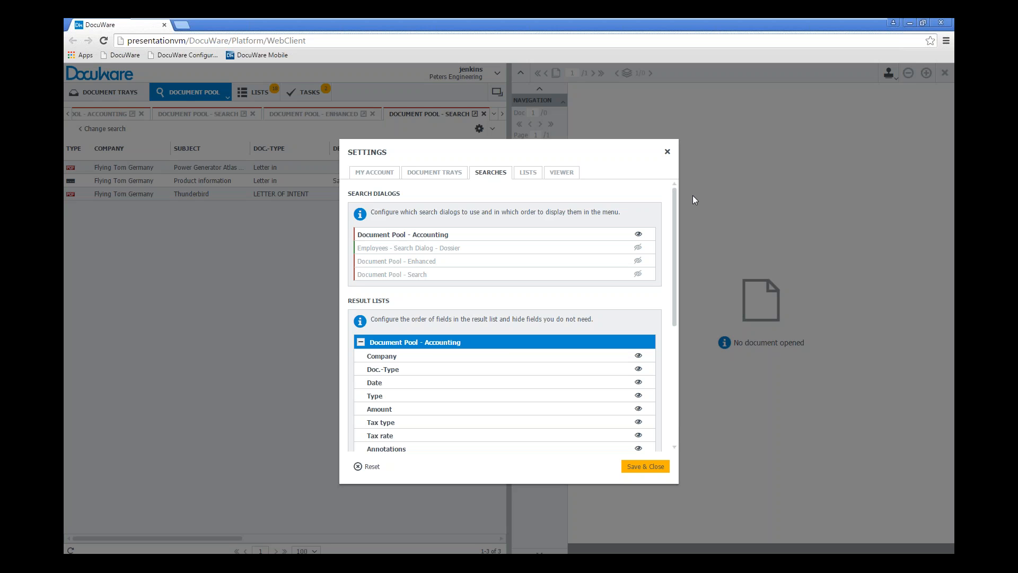
In the list settings, deactivate the Document Pool - Flying Tom Letter In Docs list and activate it again
left_click(528, 173)
left_click(482, 236)
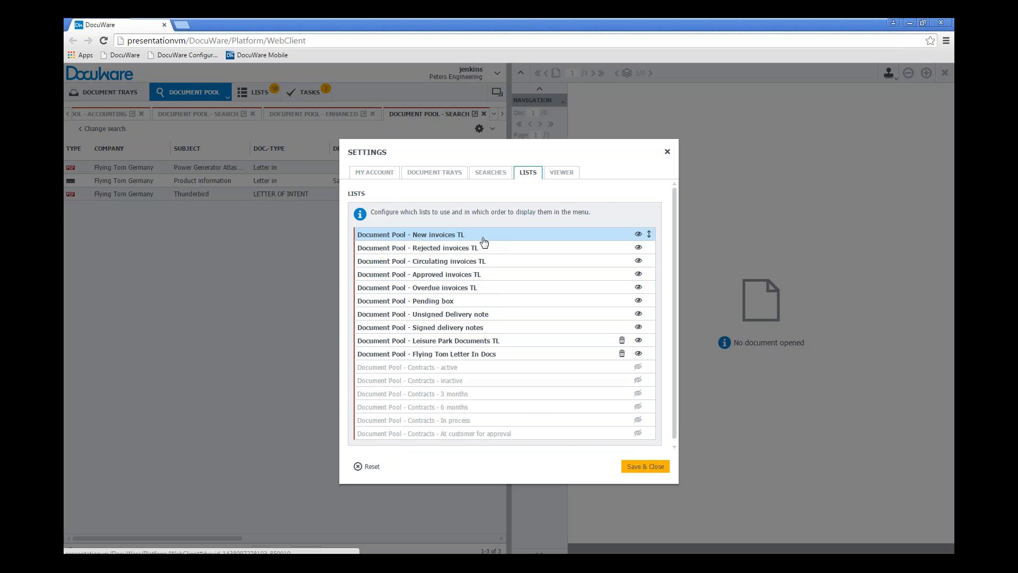
left_click(497, 262)
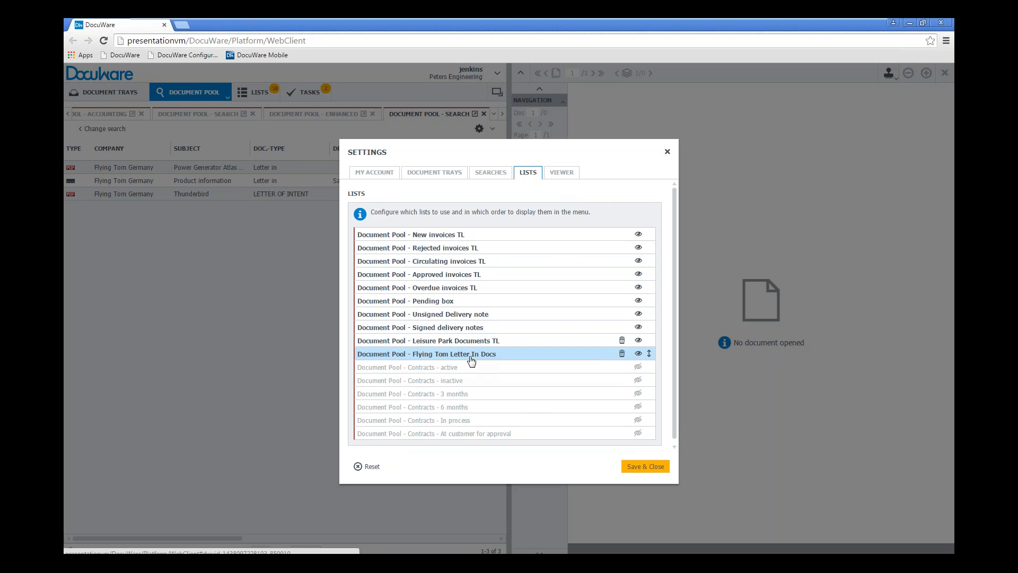
left_click(638, 354)
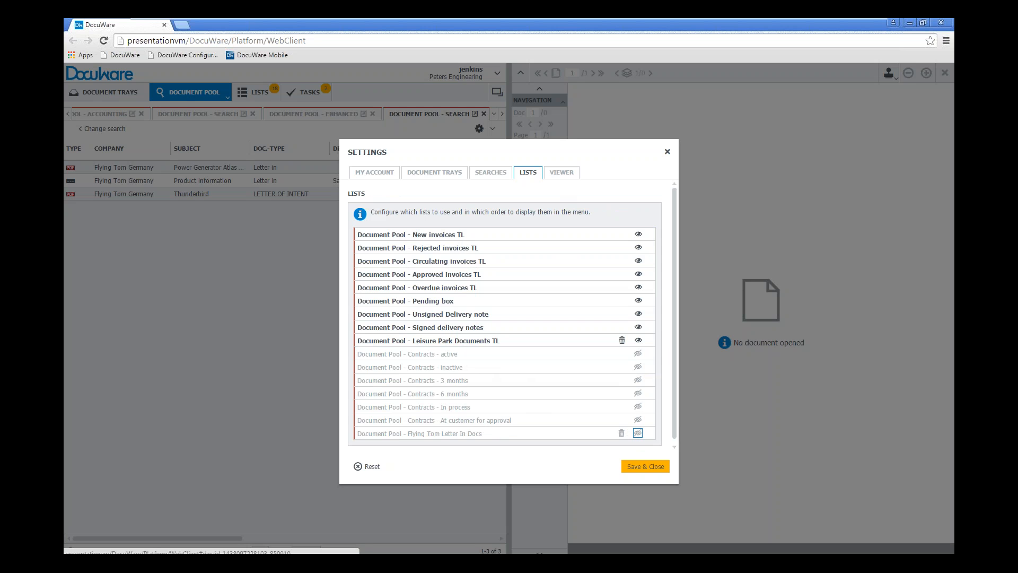
left_click(638, 433)
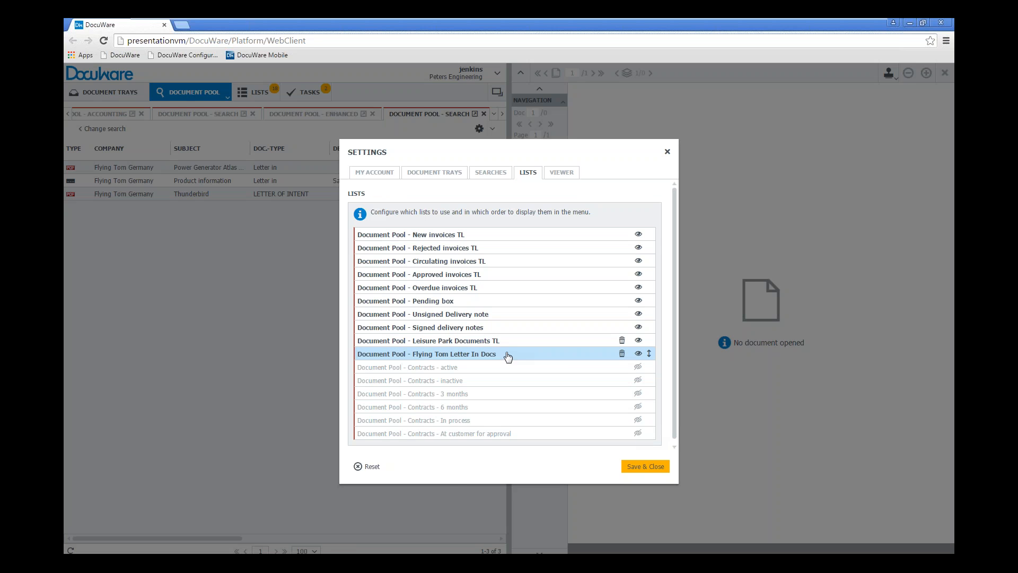
Move the Flying Tom Letter In Docs list to first place, save the settings and display the available lists
left_click_drag(500, 357, 501, 234)
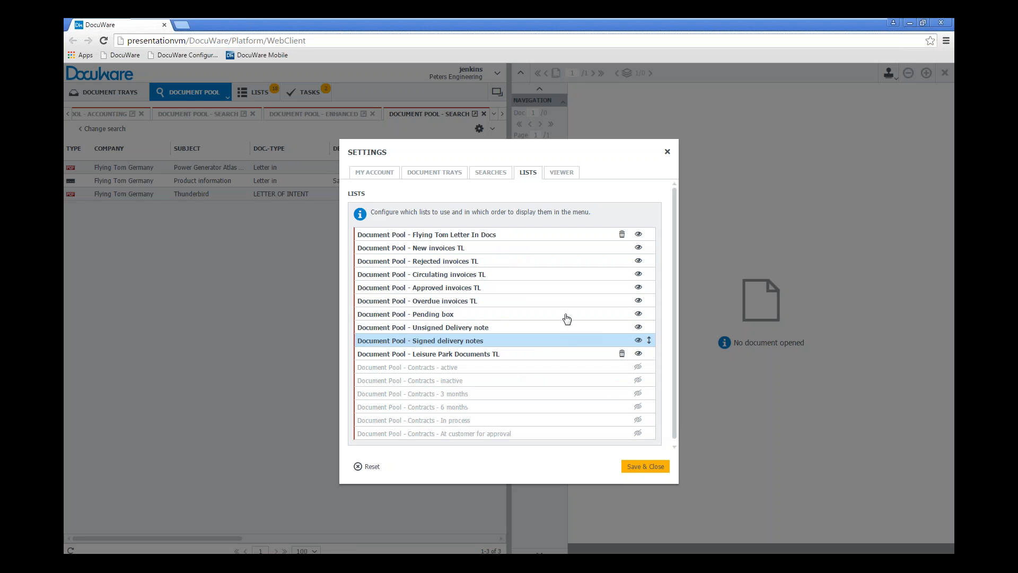
left_click(645, 470)
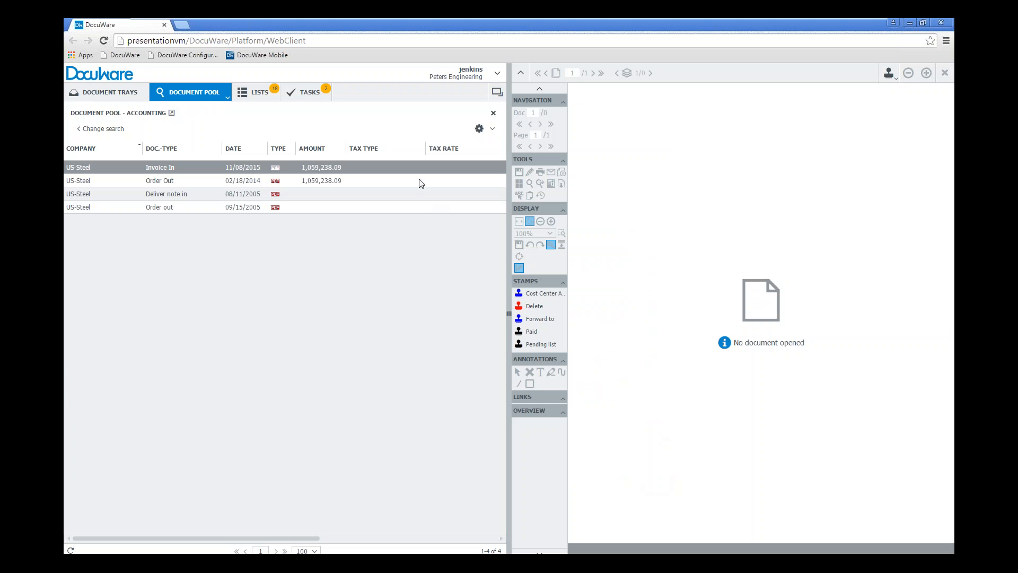
left_click(258, 96)
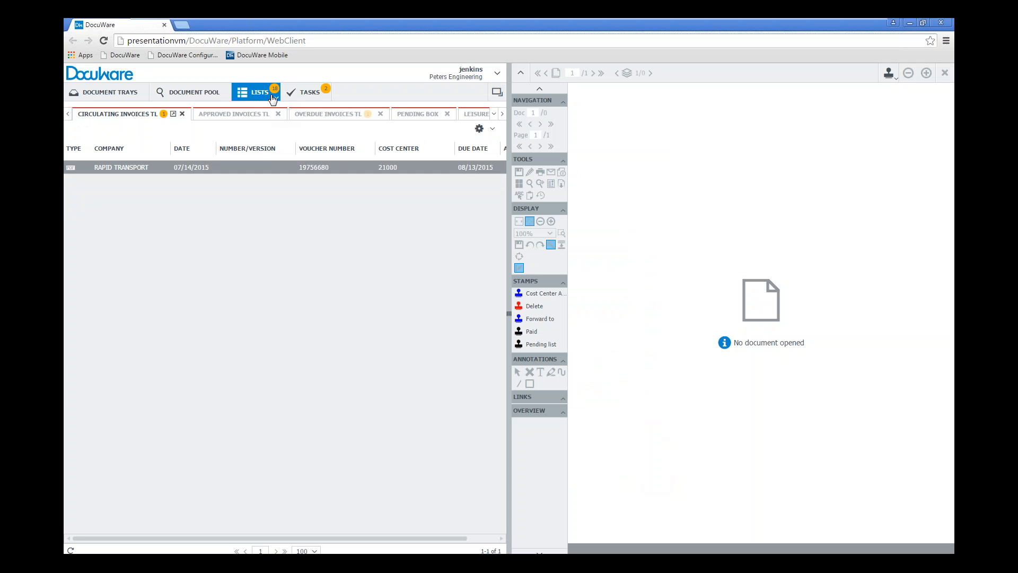
left_click(276, 97)
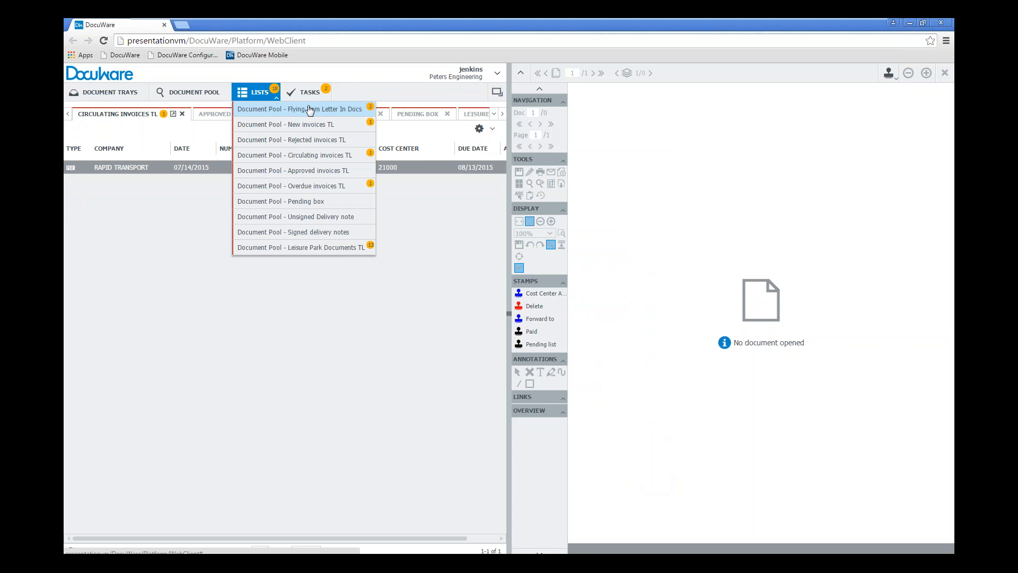
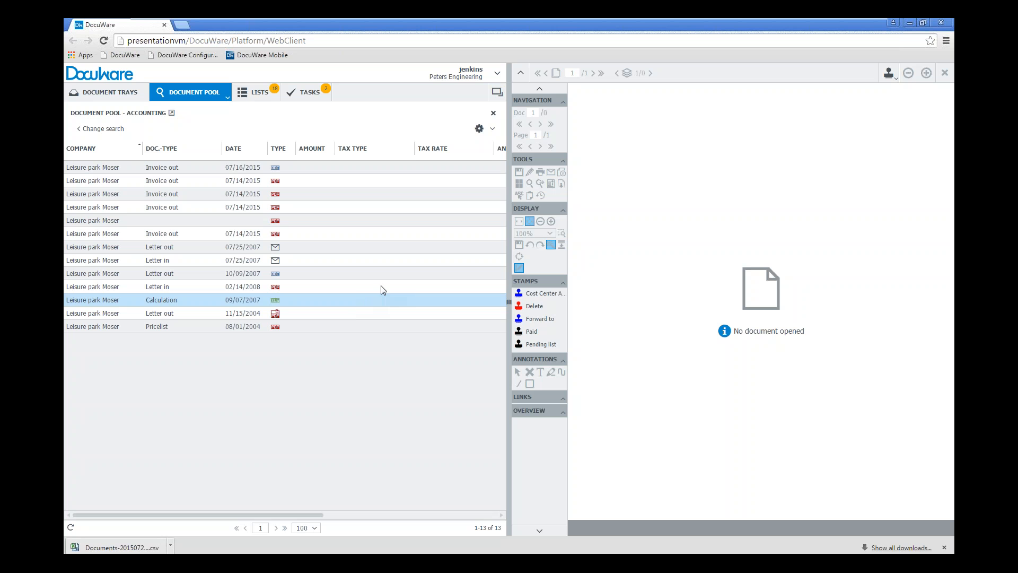
In the user settings, set the viewer to open with the index dialog in a new window and save
left_click(498, 73)
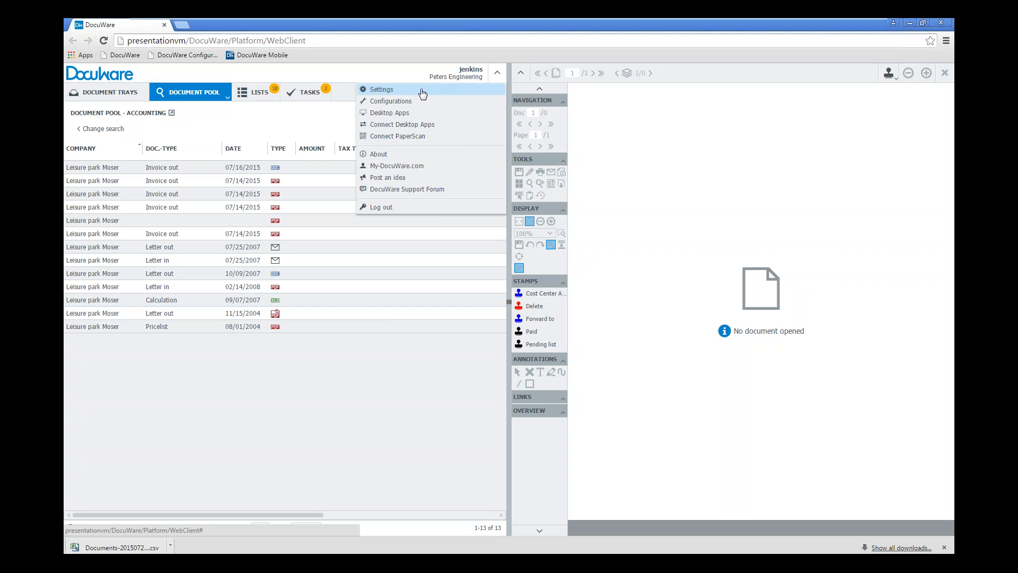
left_click(423, 94)
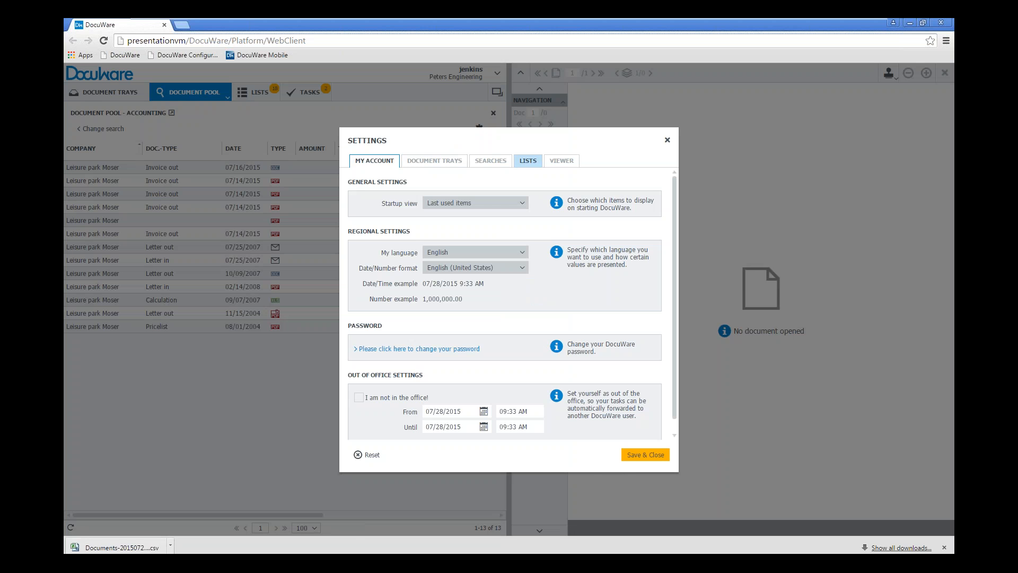
left_click(531, 164)
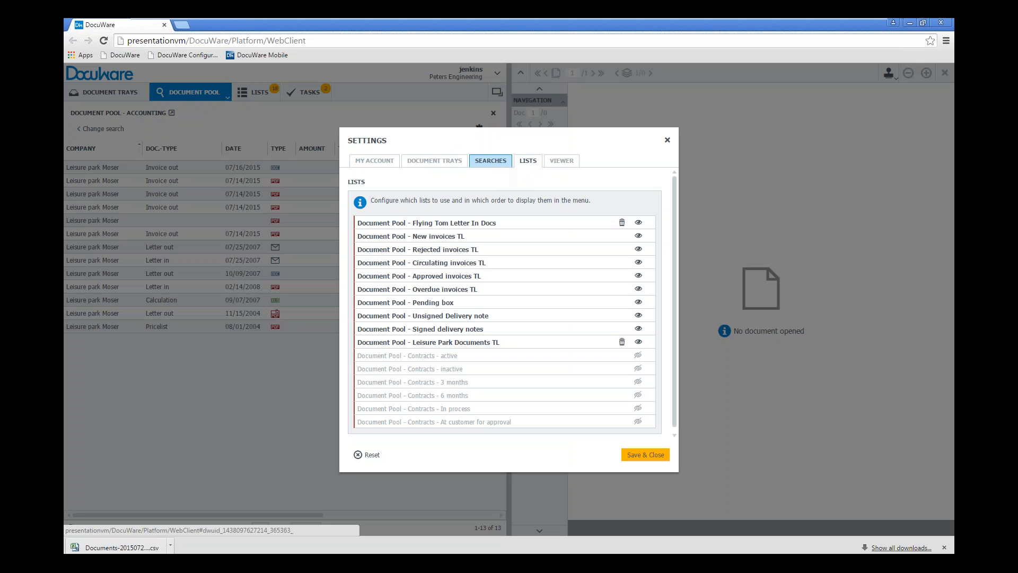
left_click(501, 166)
left_click(566, 163)
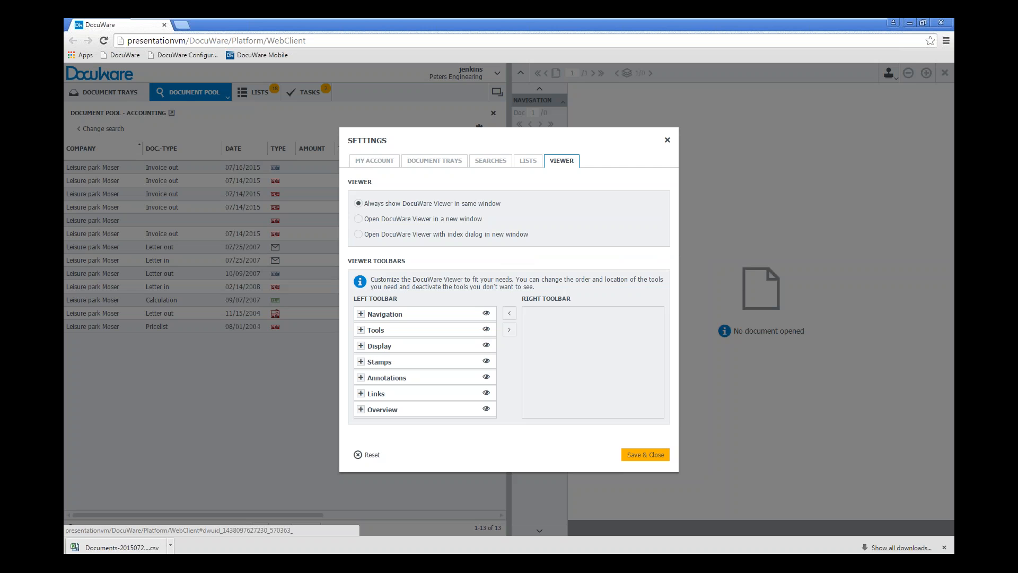
left_click(359, 234)
left_click(649, 459)
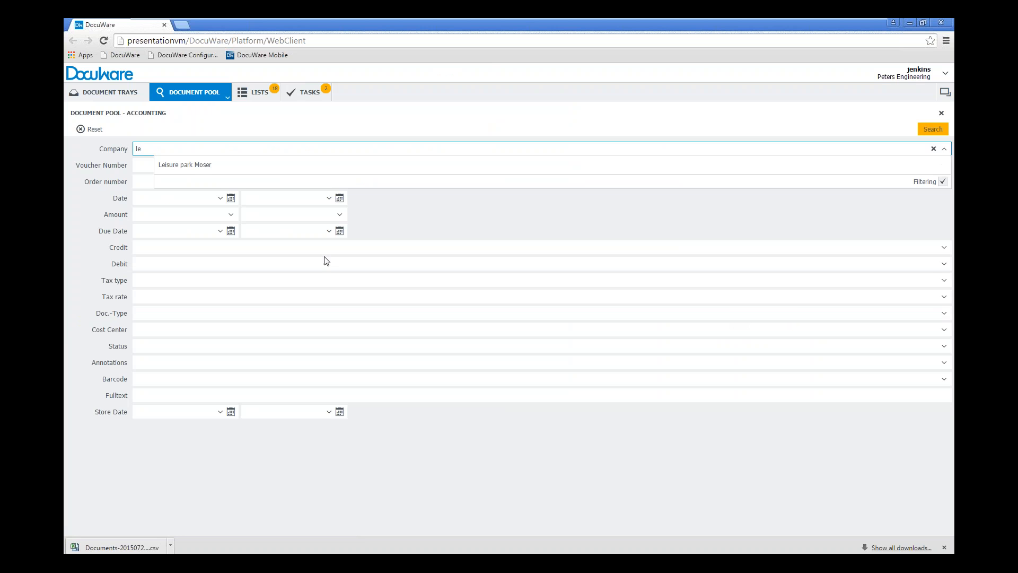
Search the accounting documents for company "Leisure park Moser" and view the 07/16/2015 Invoice out document in its separate viewer window
left_click(196, 174)
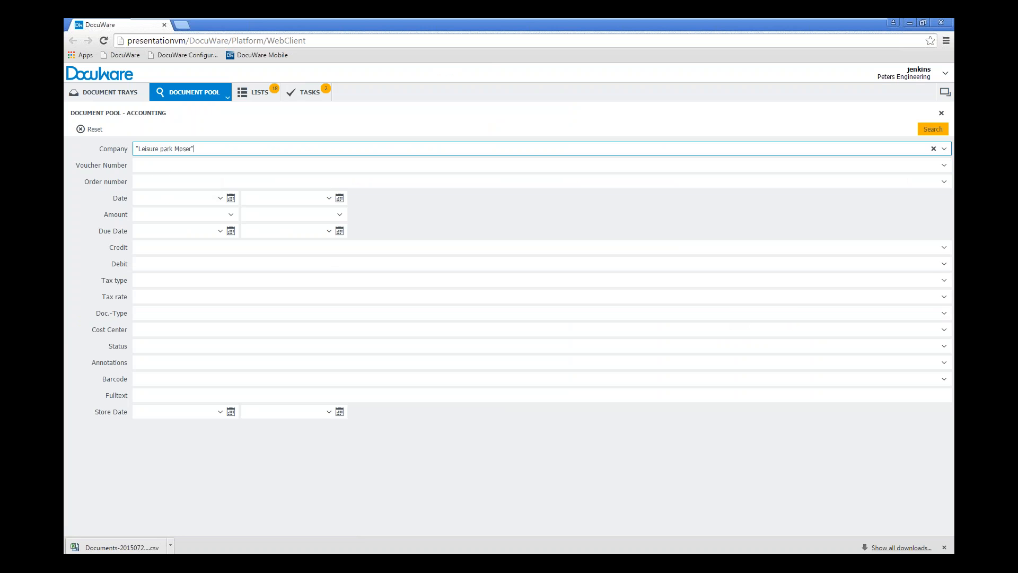
left_click(934, 131)
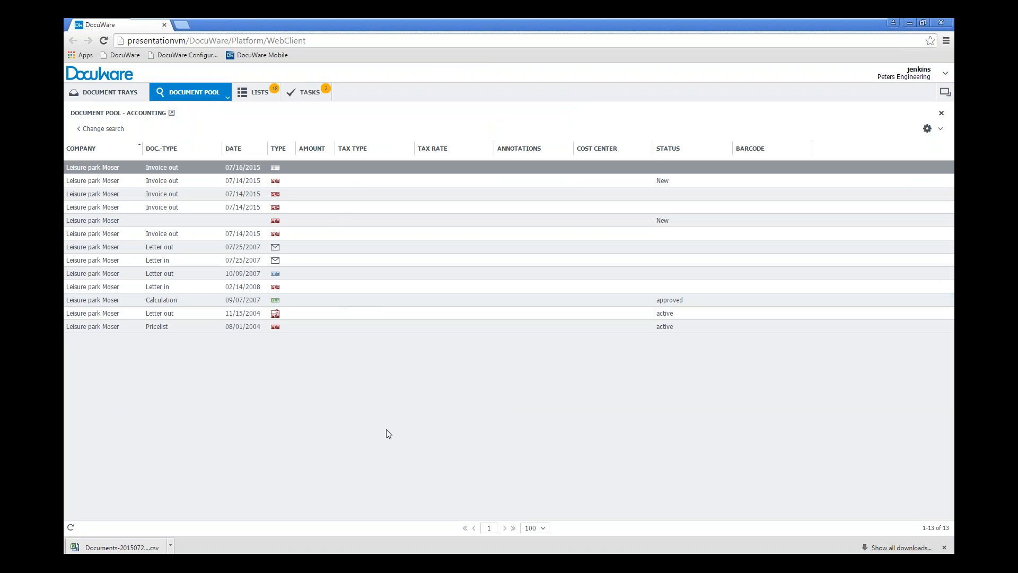
double_click(151, 167)
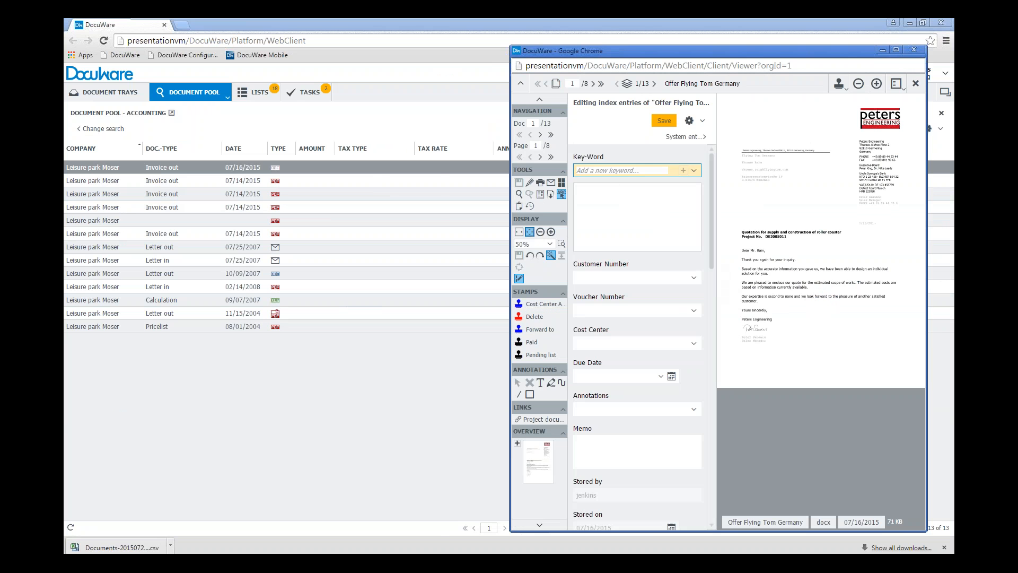
left_click_drag(759, 51, 684, 57)
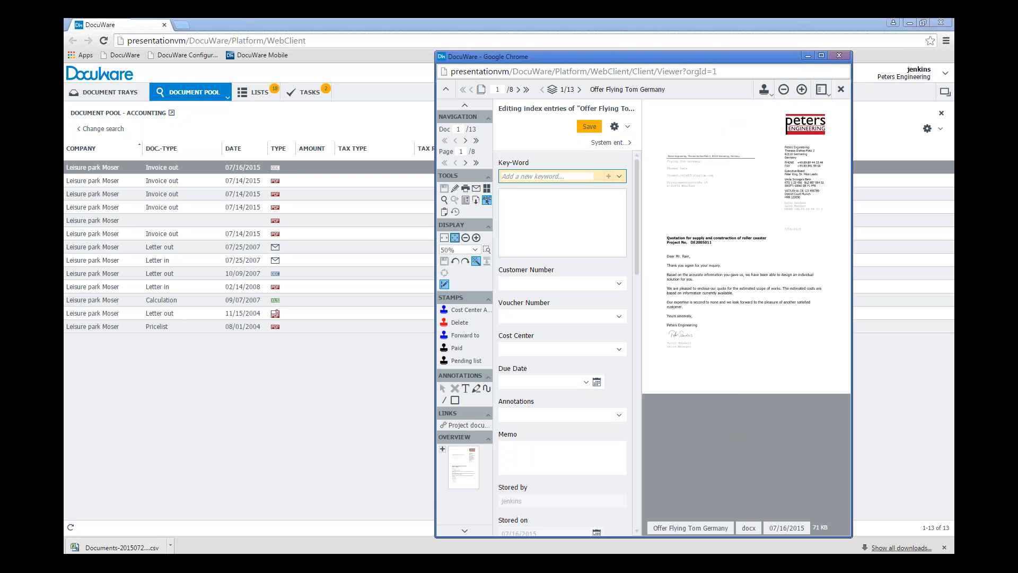
left_click(840, 56)
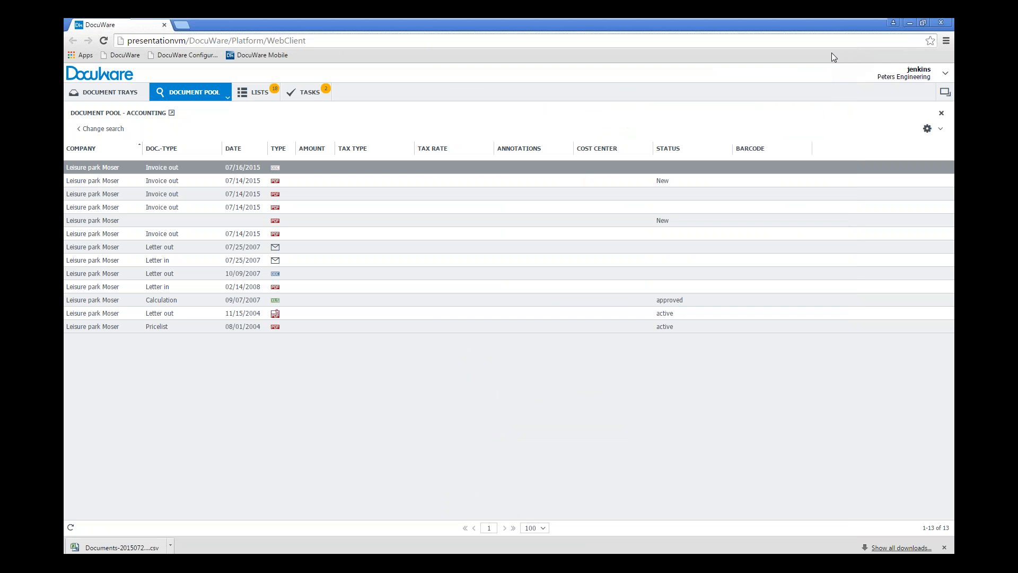
In the user settings, set the DocuWare Viewer to always show in the same window and save
left_click(943, 71)
left_click(859, 93)
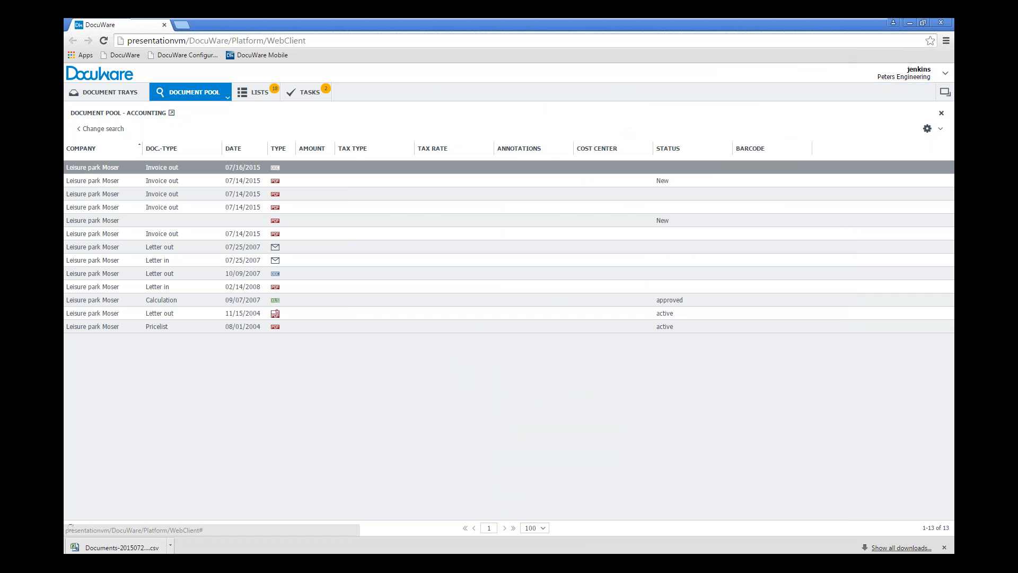
left_click(561, 161)
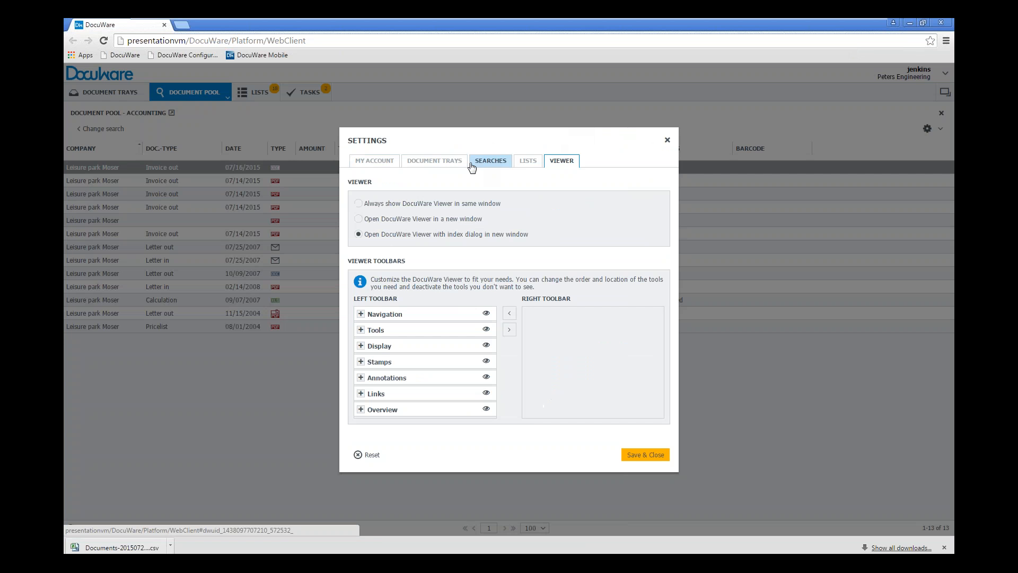
left_click(359, 204)
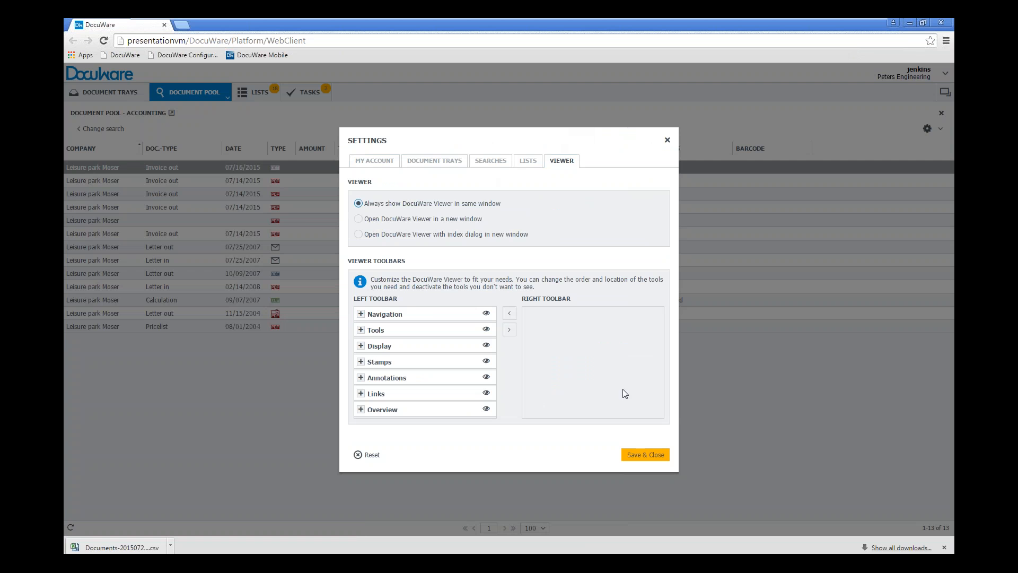
left_click(645, 452)
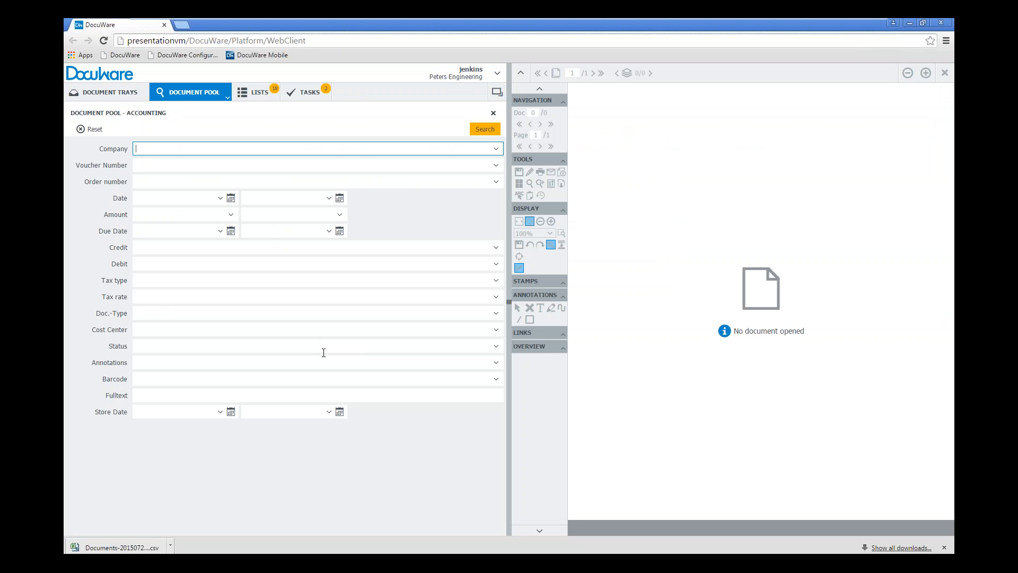
Run the accounting search without criteria and open the Leisure park Moser Invoice out document dated 07/16/2015 for editing
left_click(485, 129)
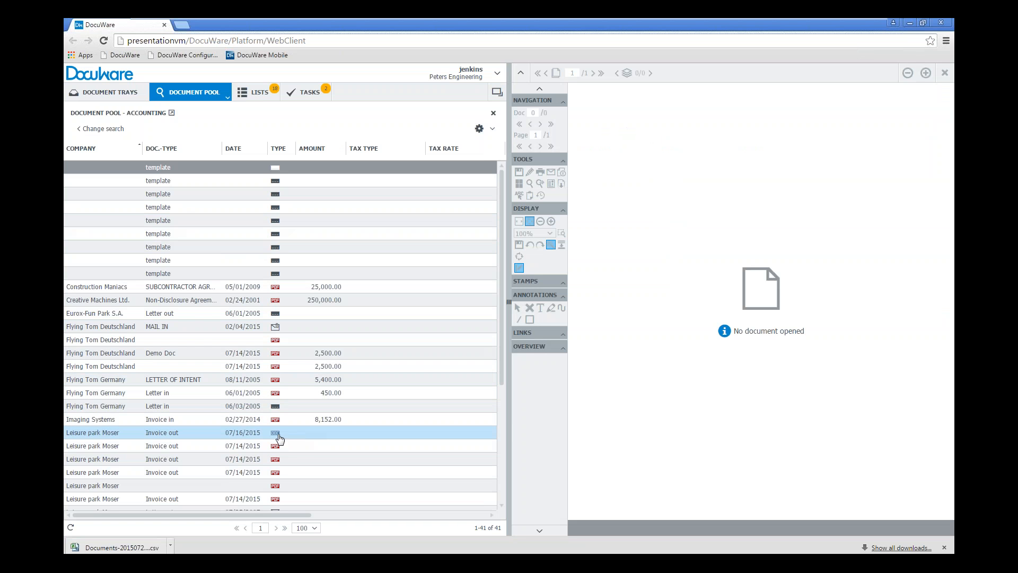
left_click(99, 433)
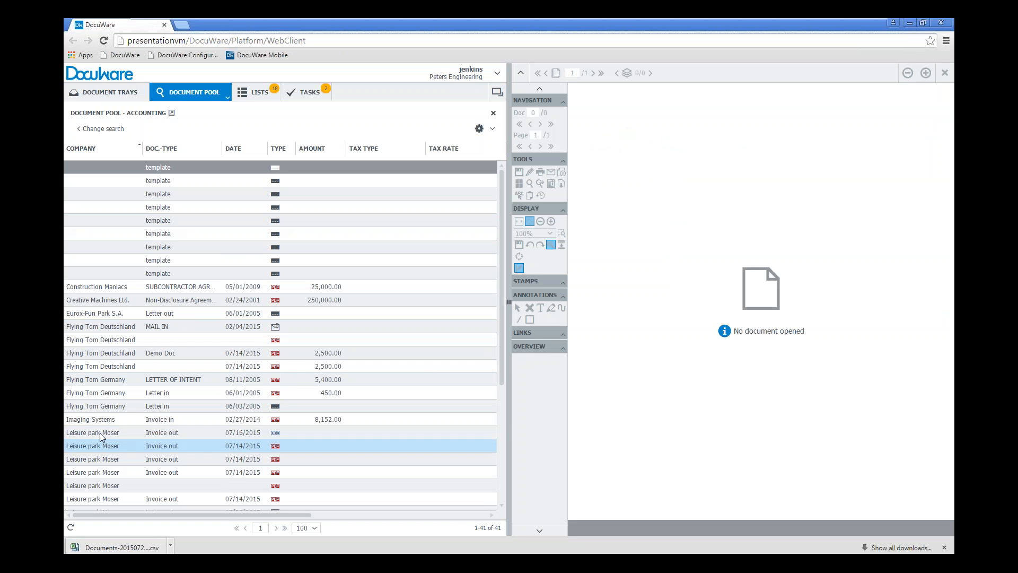
right_click(99, 431)
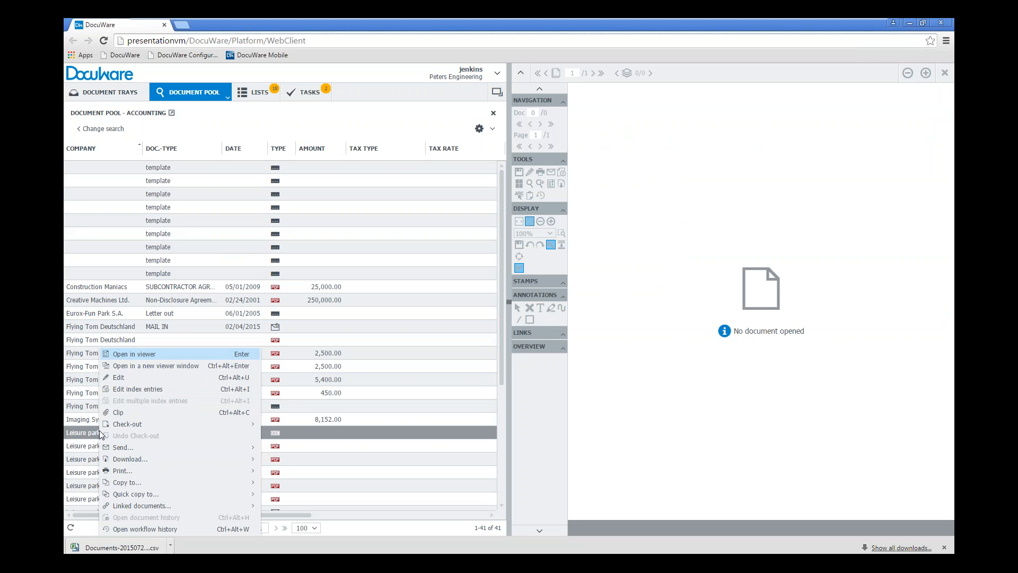
left_click(153, 379)
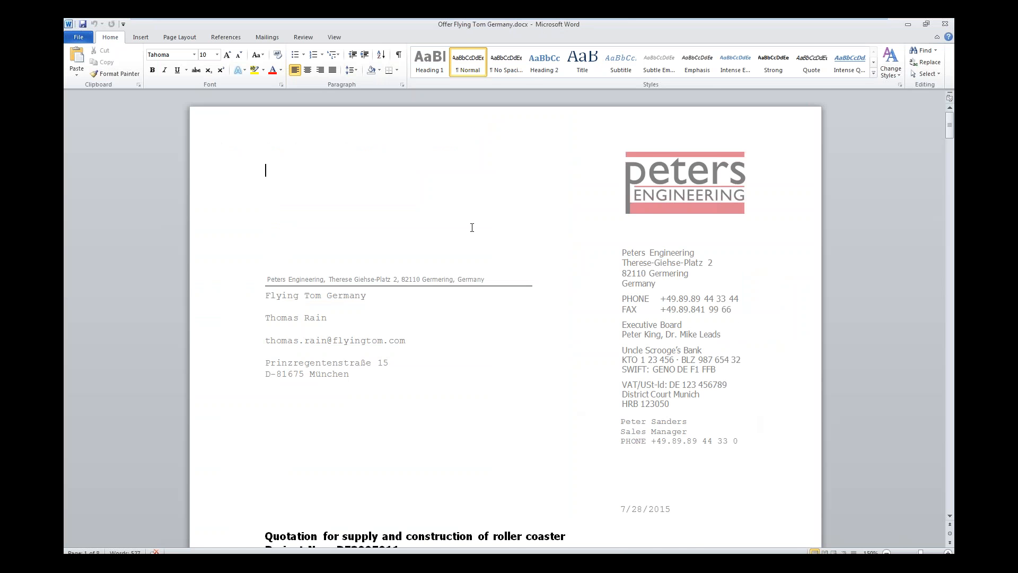
Look through the first pages of the Offer Flying Tom Germany document in Word and close it
scroll(472, 227, "down", 10)
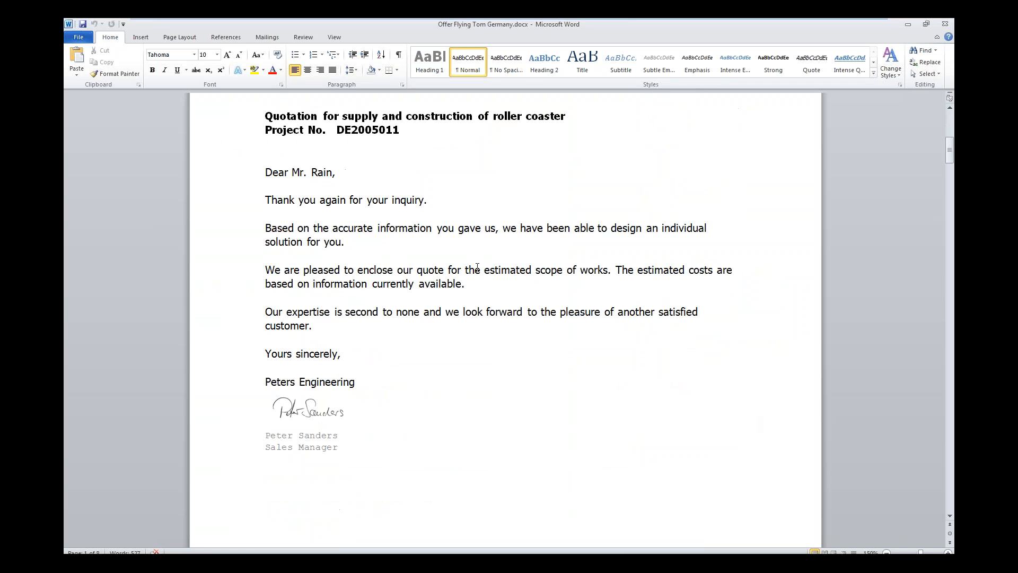
scroll(480, 276, "down", 10)
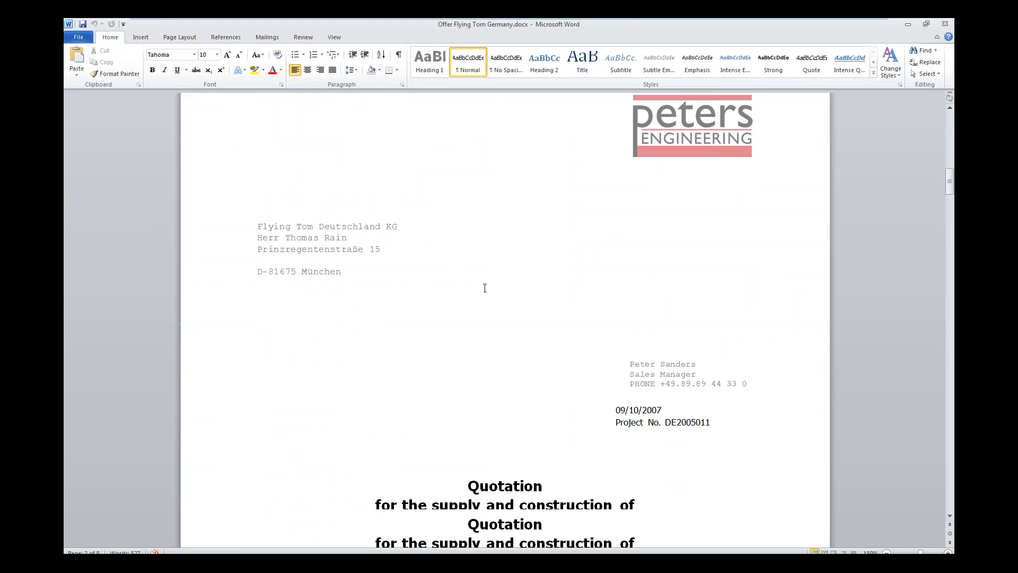
scroll(485, 288, "down", 3)
scroll(500, 311, "up", 20)
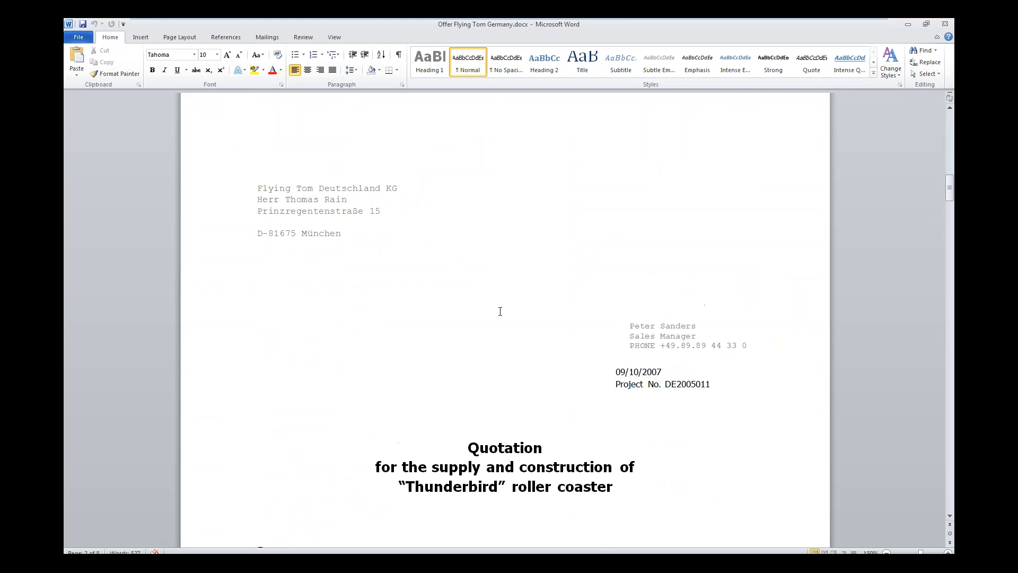
scroll(497, 309, "up", 18)
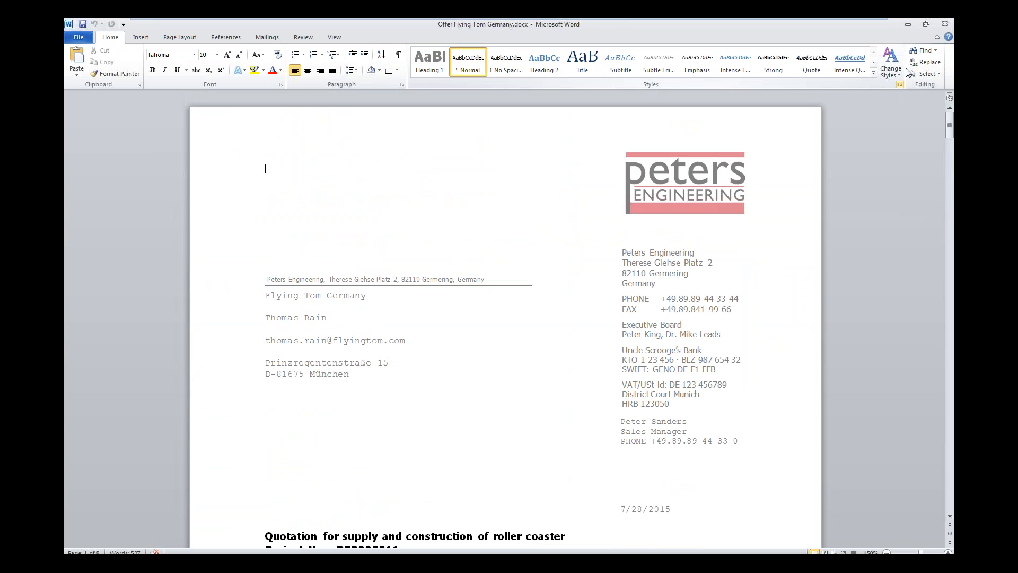
left_click(945, 25)
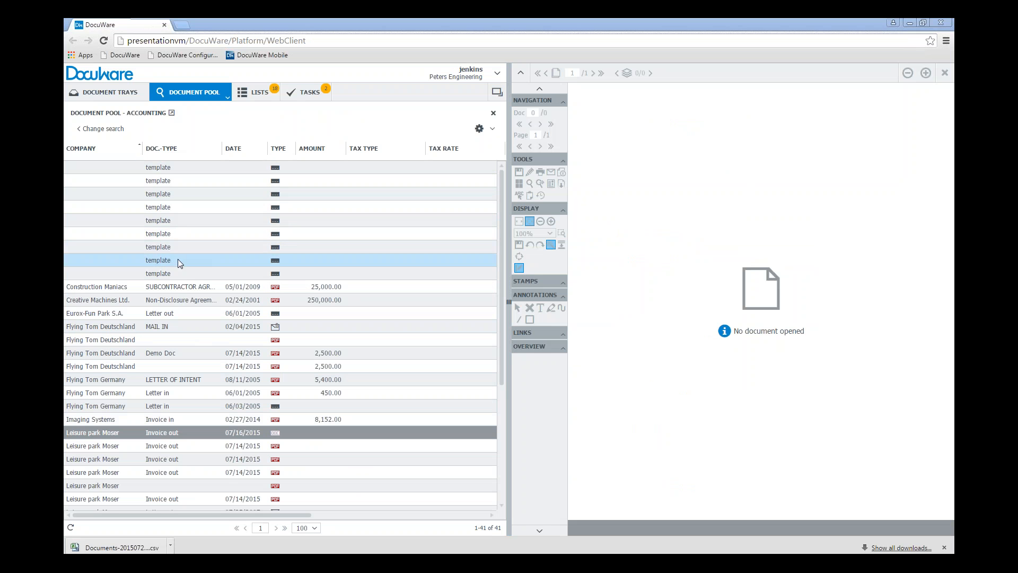
Edit the first template document's index entries, setting Doc.-Type to Non-Disclosure Agreement, and save them
left_click(193, 167)
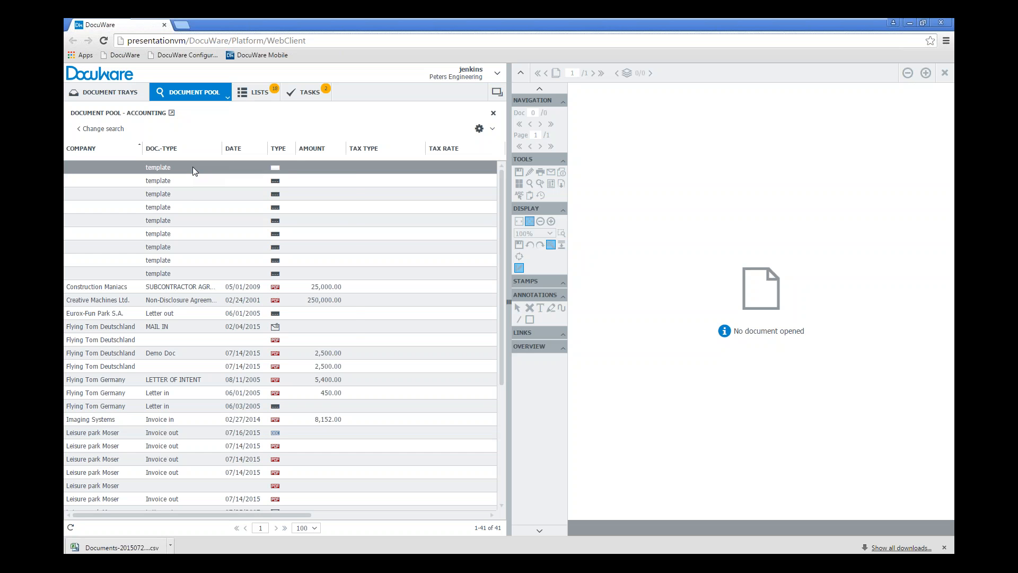
right_click(192, 167)
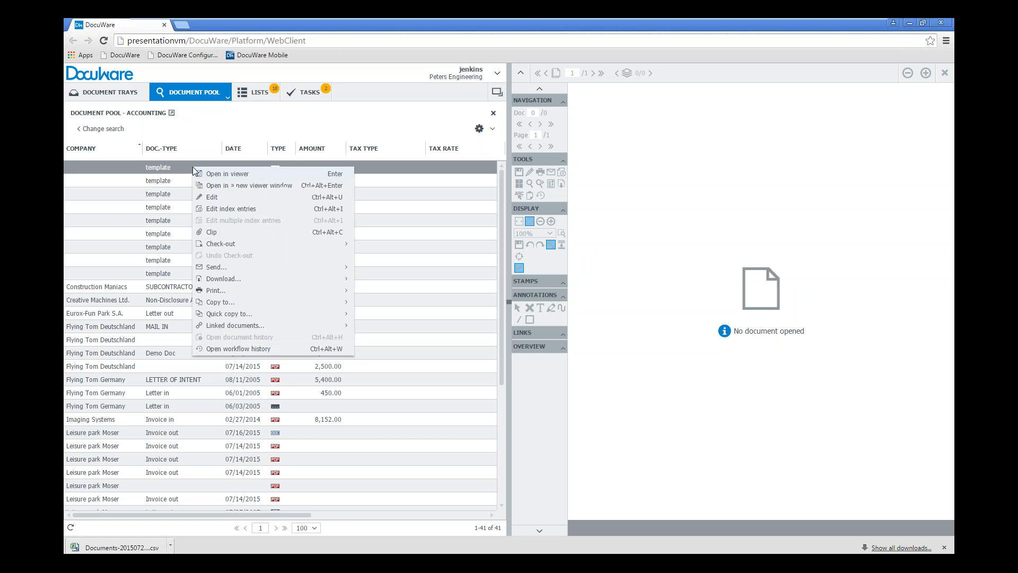
left_click(254, 212)
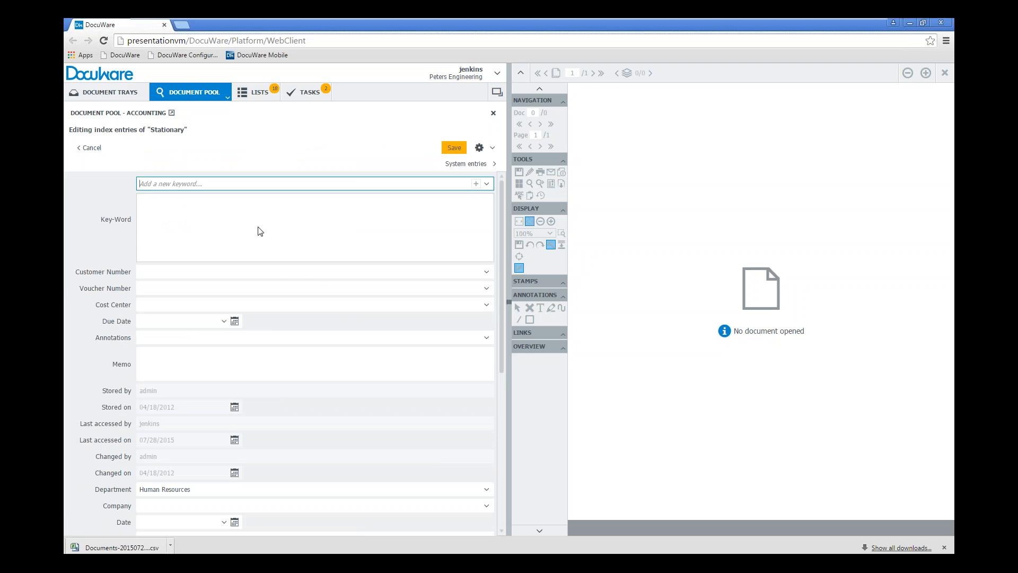
scroll(305, 277, "down", 3)
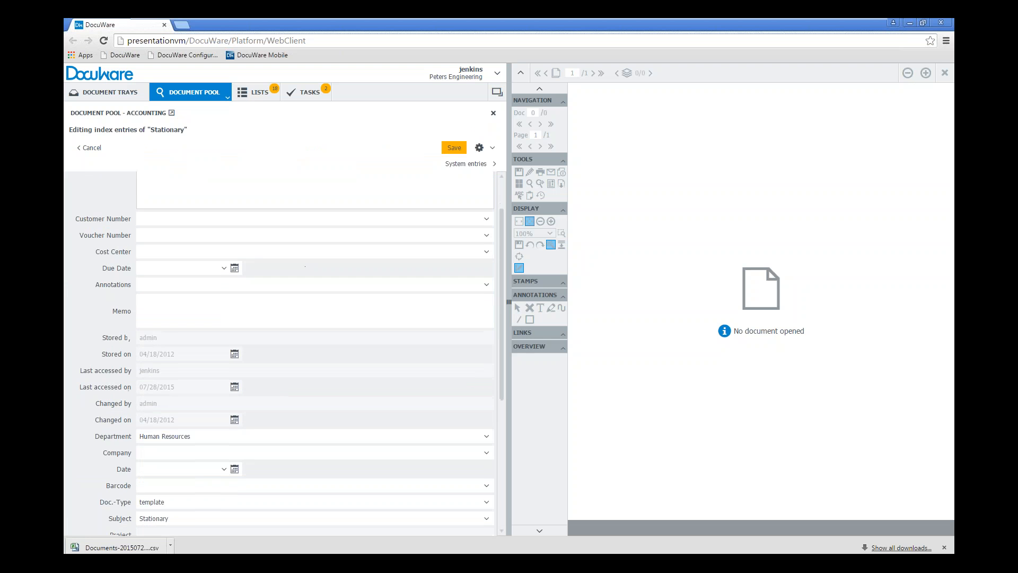
scroll(307, 285, "down", 3)
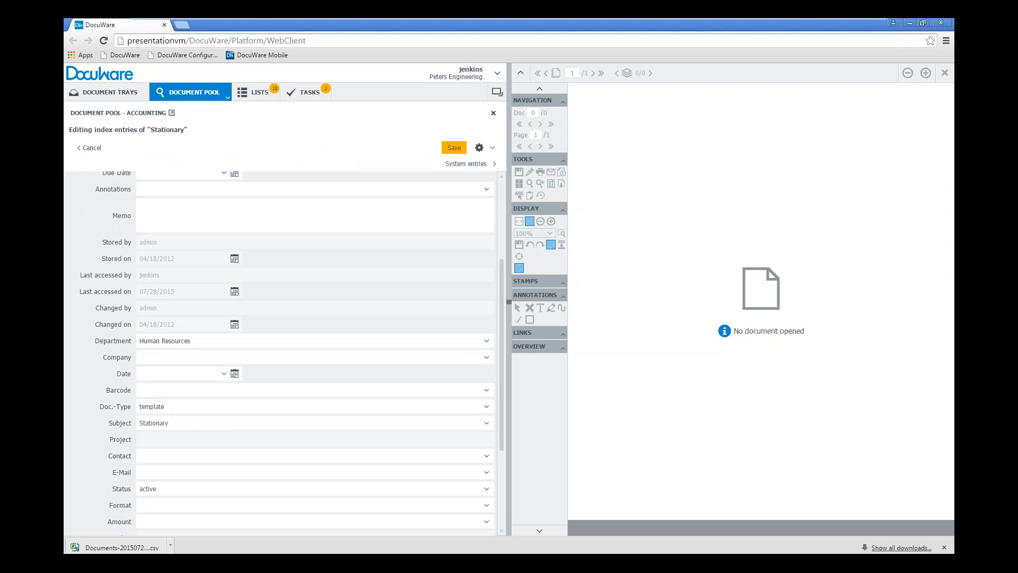
left_click(139, 406)
key("ctrl+a")
key("BackSpace")
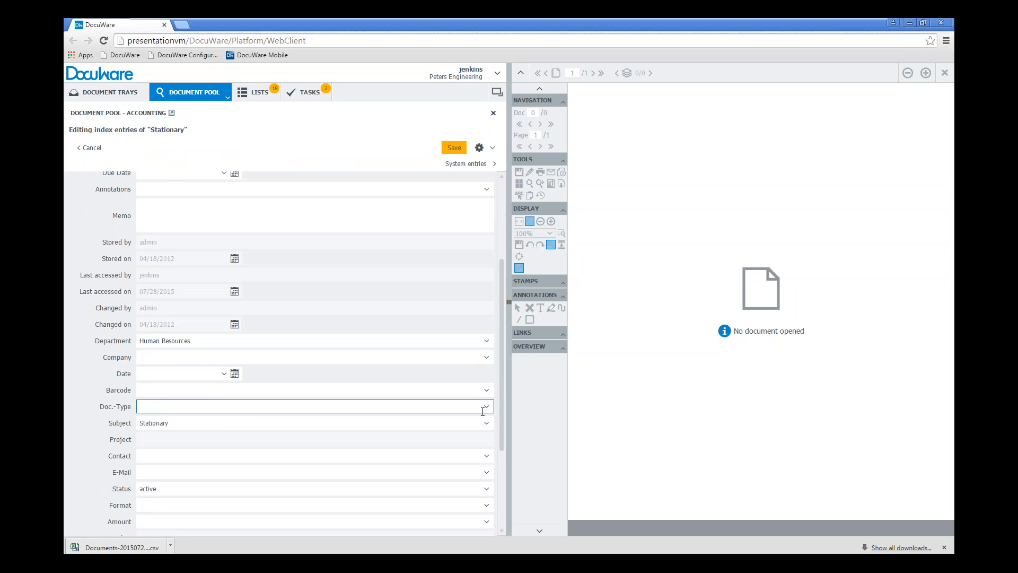
left_click(484, 408)
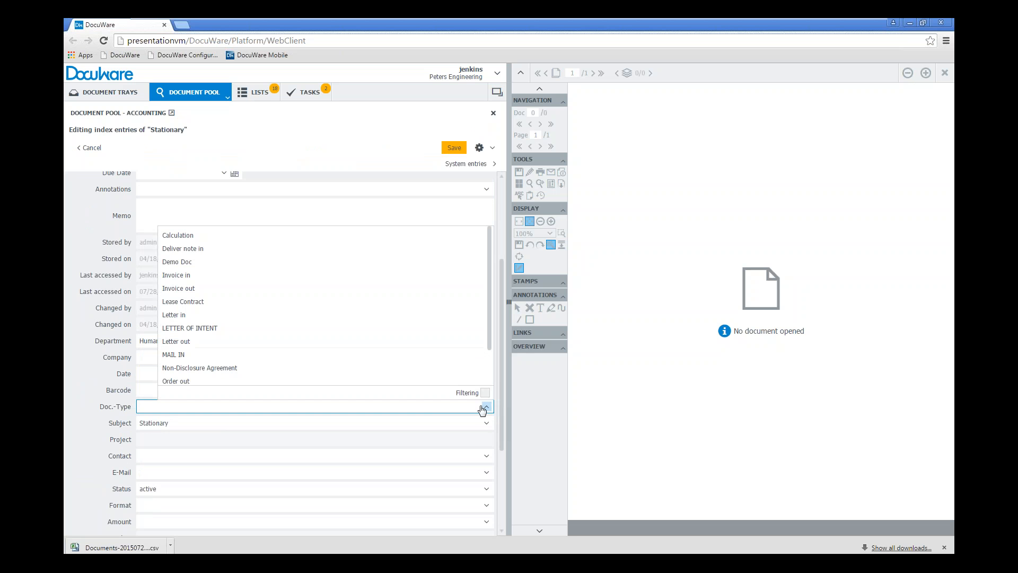
left_click(232, 368)
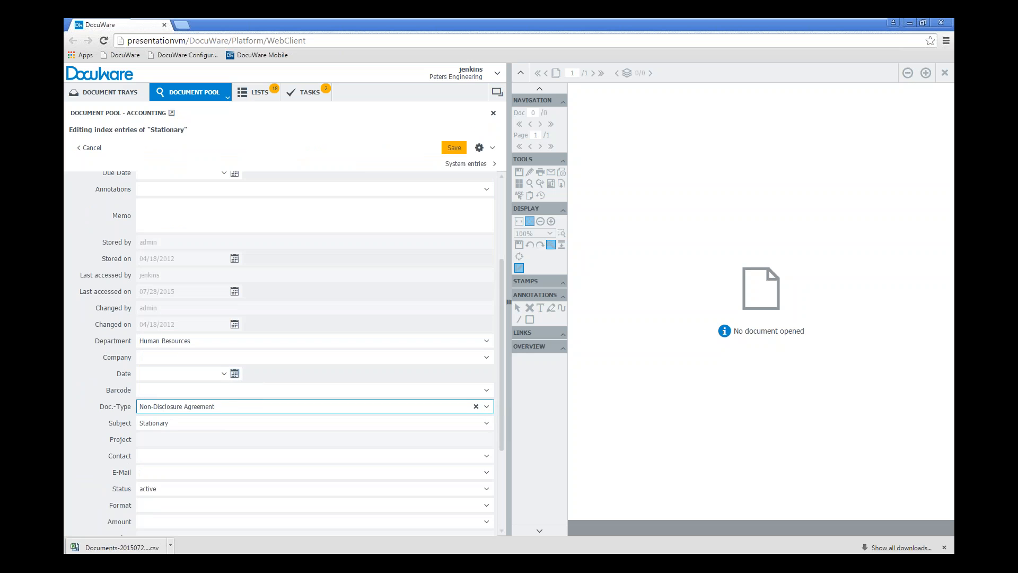
left_click(454, 147)
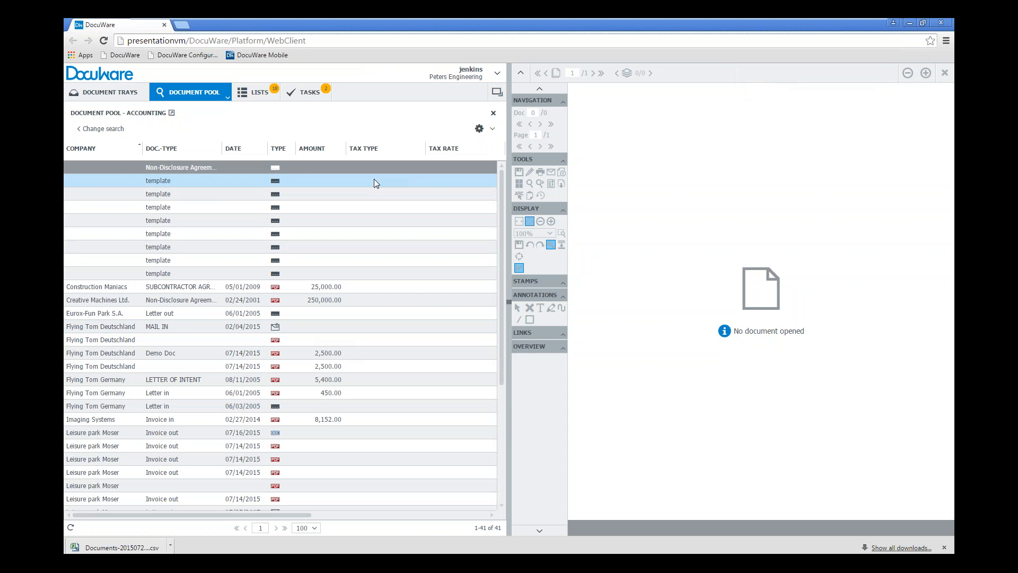
right_click(117, 174)
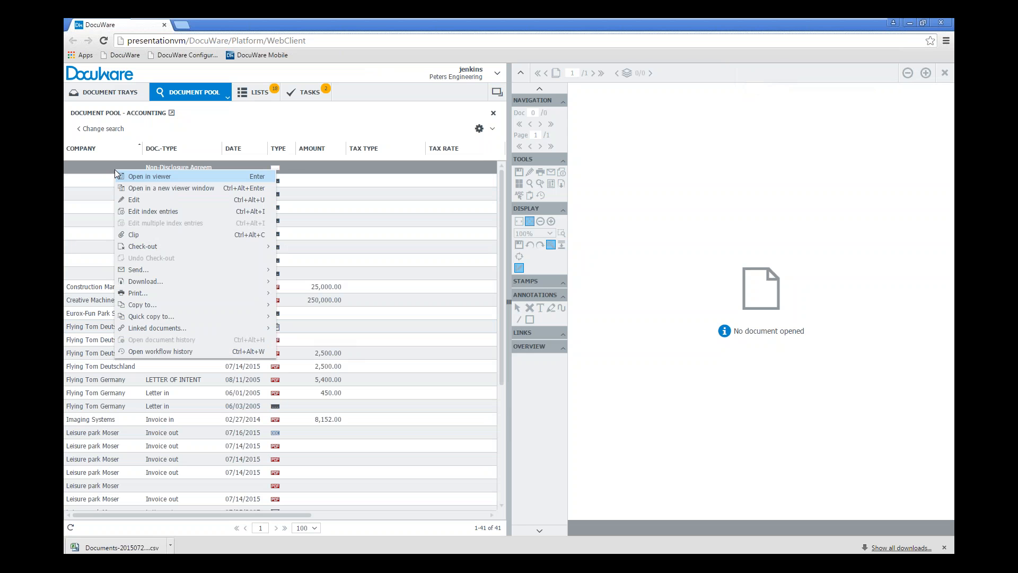
left_click(402, 124)
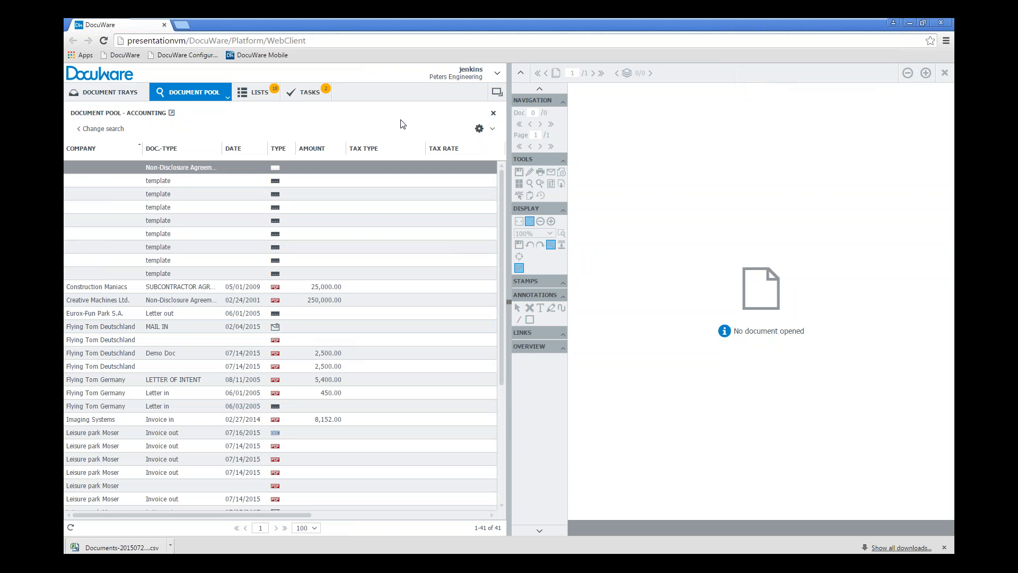
Edit the index entries of the eight remaining template documents together, setting Doc.-Type to Non-Disclosure Agreement
left_click(192, 180)
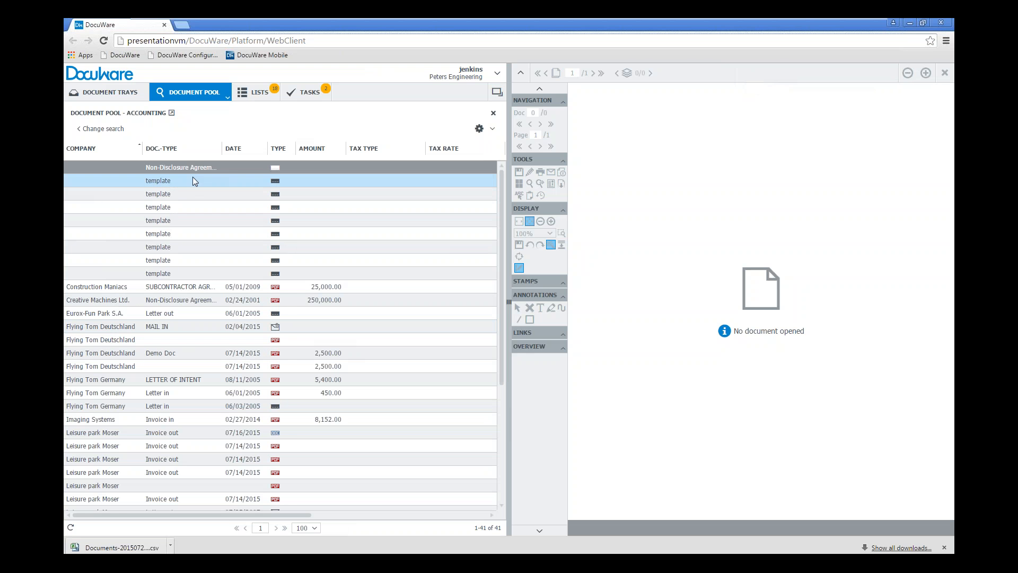
left_click(201, 275, "shift")
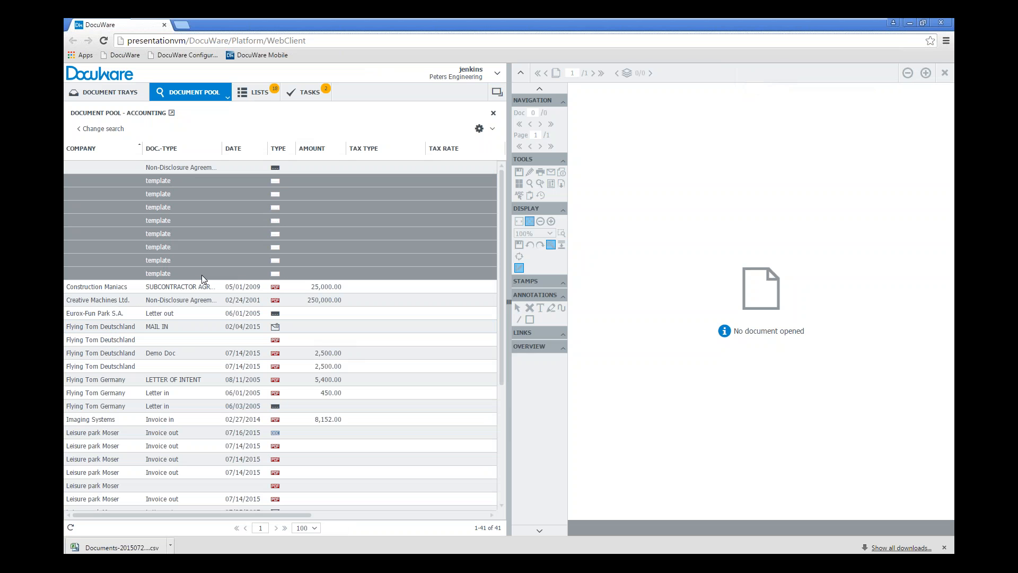
right_click(189, 180)
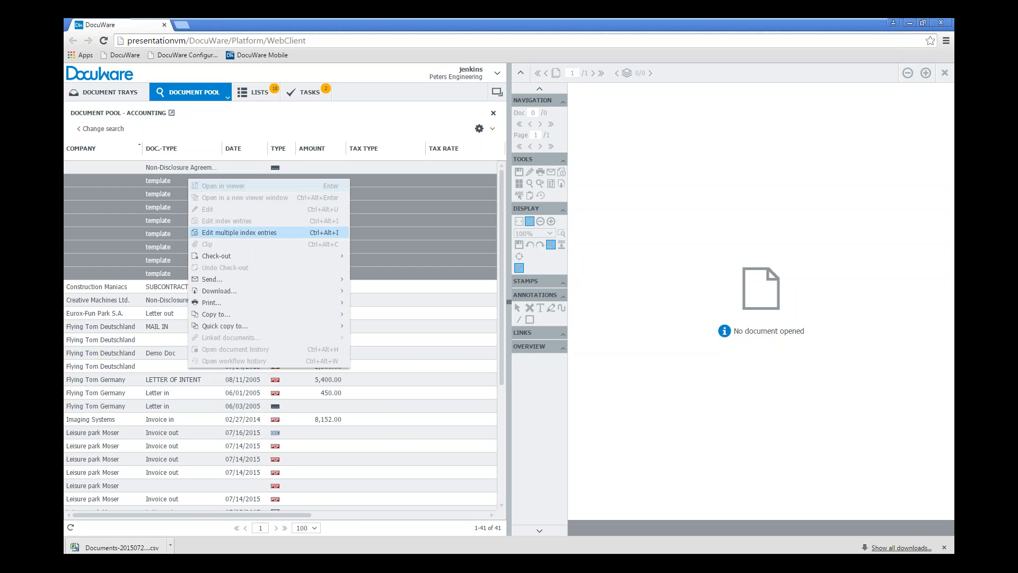
left_click(248, 233)
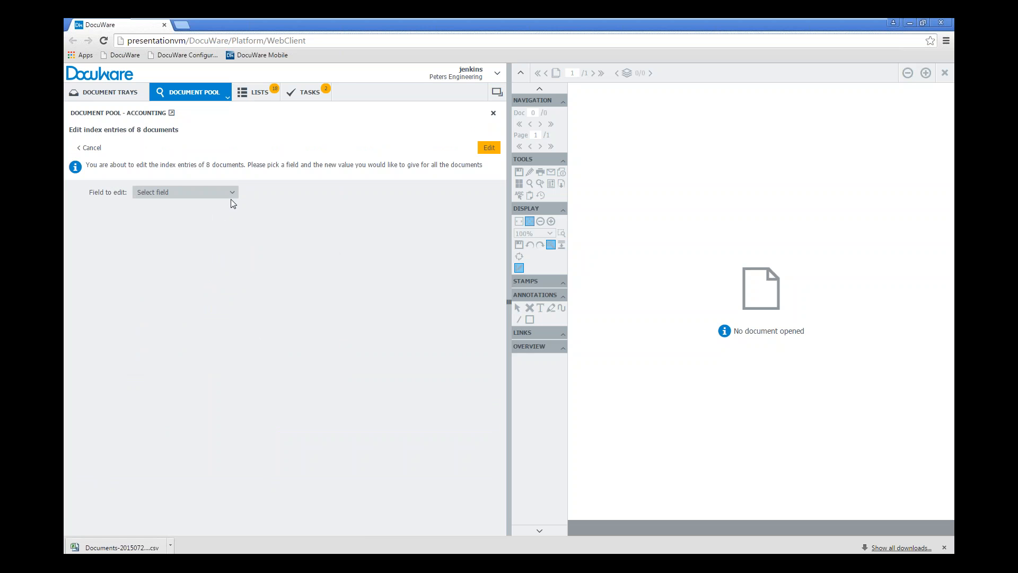
left_click(231, 193)
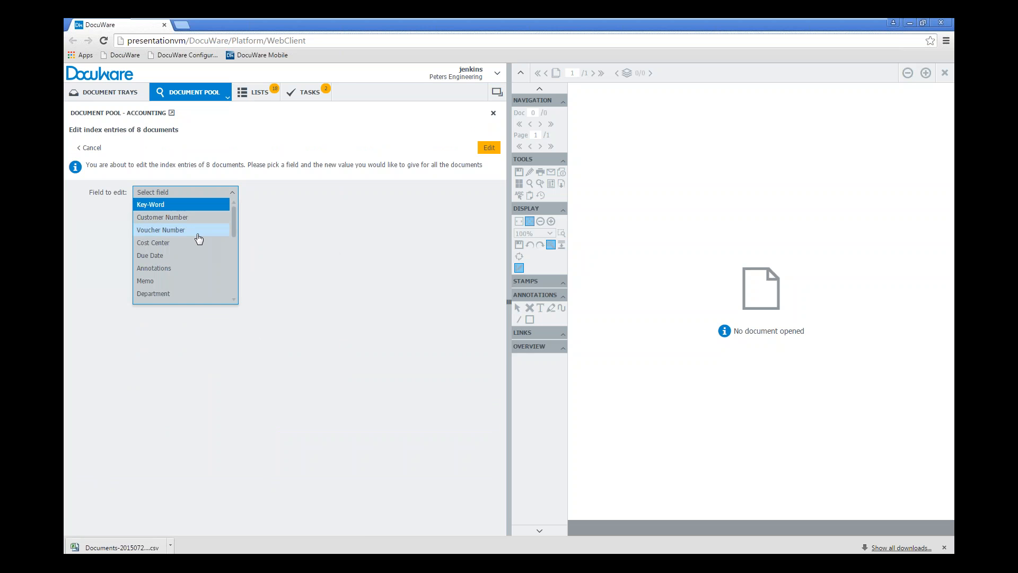
scroll(199, 239, "down", 3)
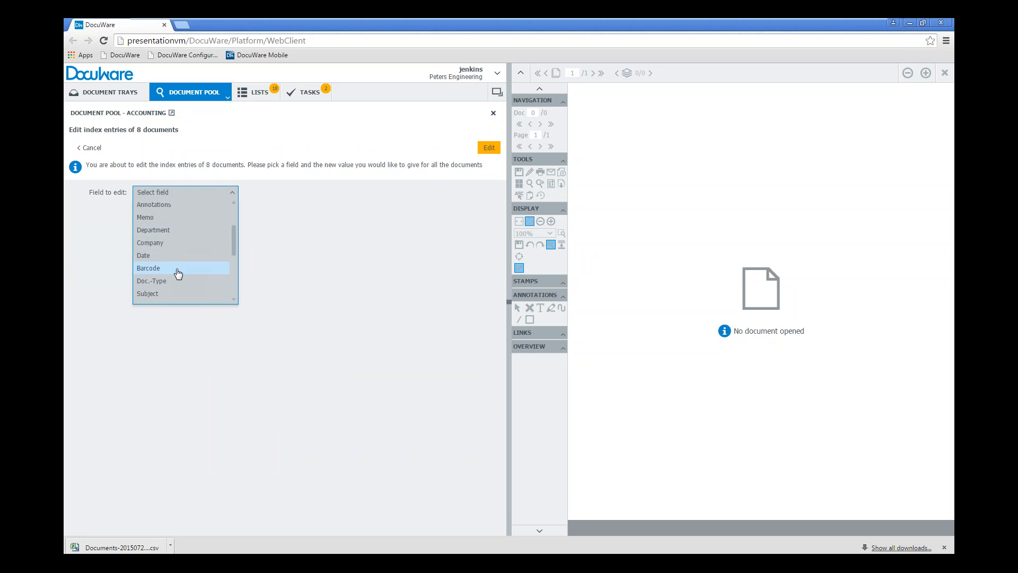
left_click(178, 281)
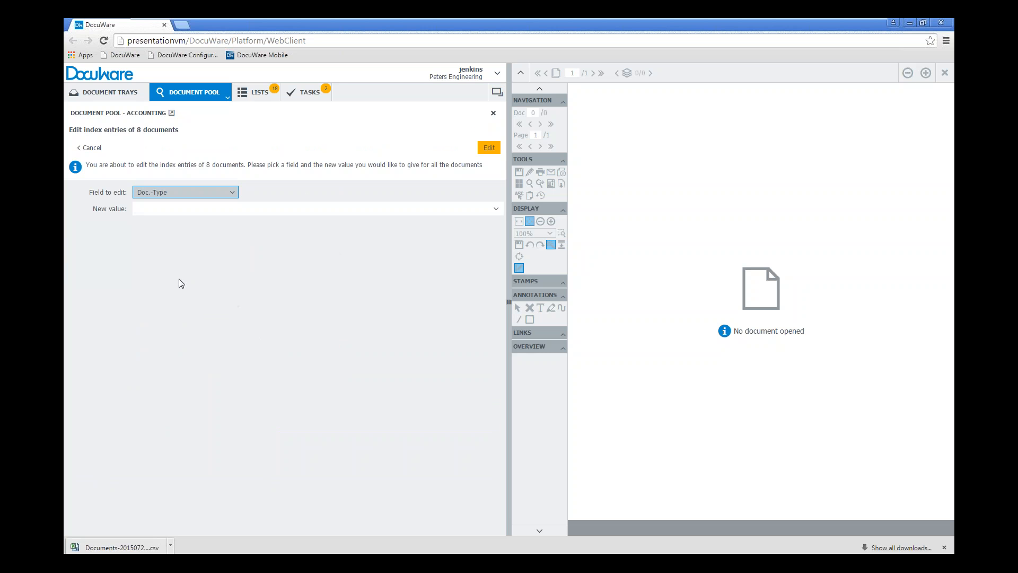
left_click(171, 209)
left_click(496, 209)
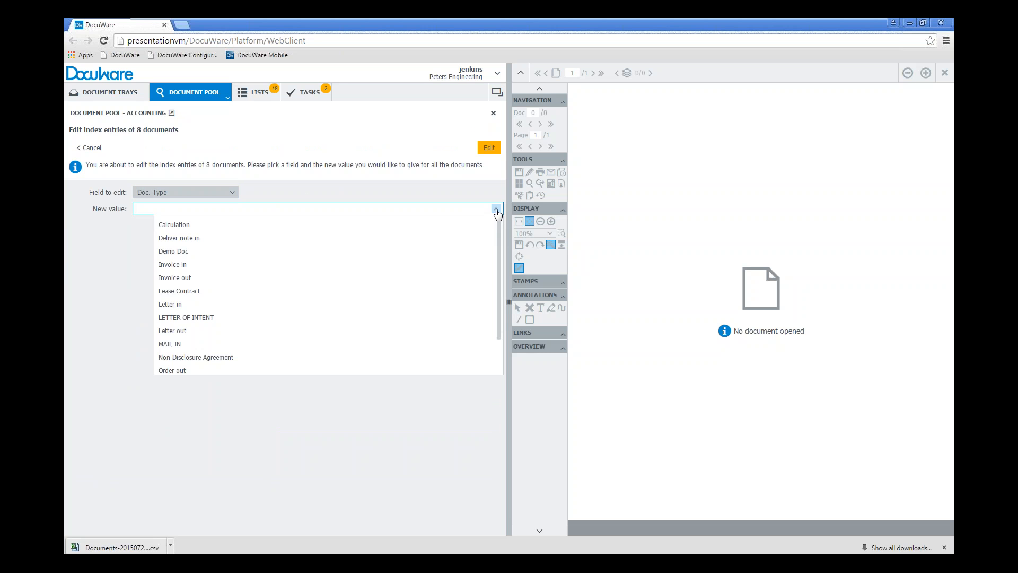
left_click(250, 358)
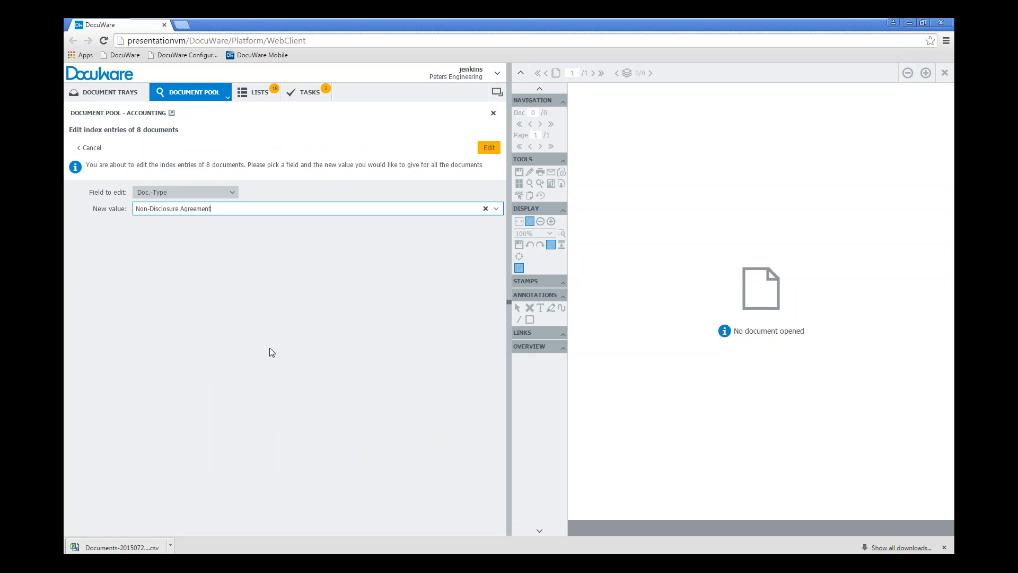
left_click(489, 148)
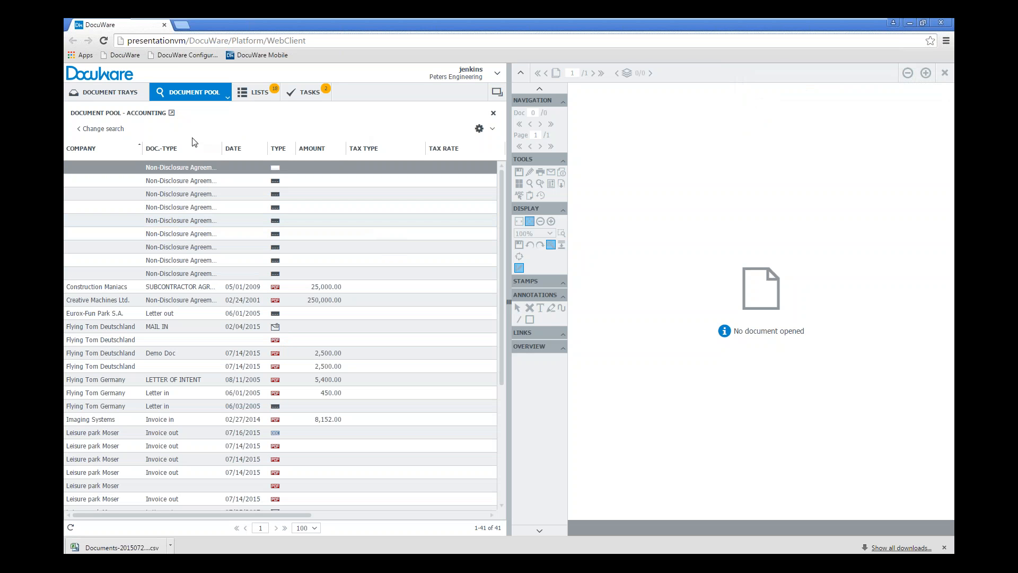
Examine the print options for documents in the result list and the send options for the Construction Maniacs subcontractor agreement
right_click(170, 275)
mouse_move(232, 402)
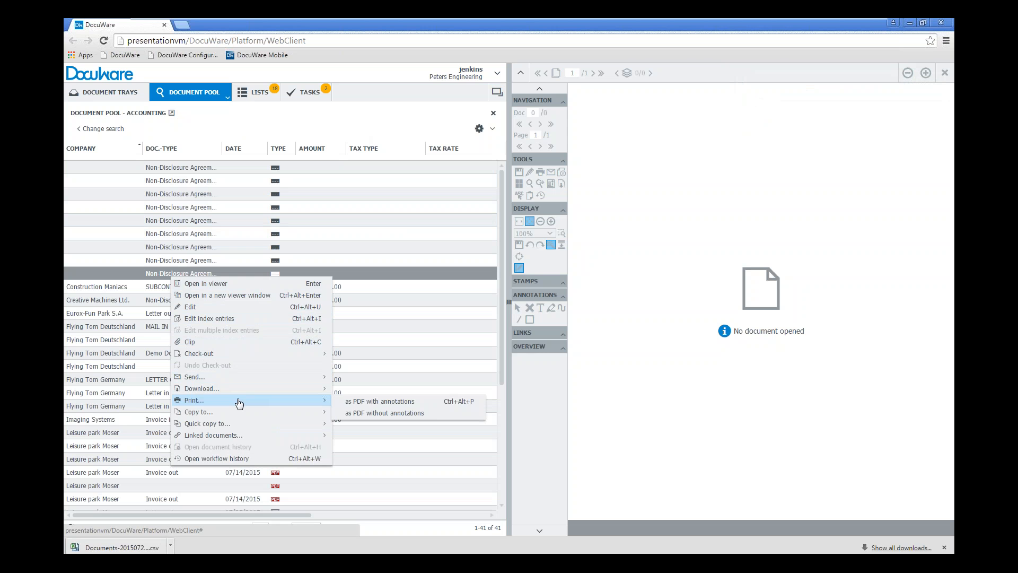
left_click(378, 117)
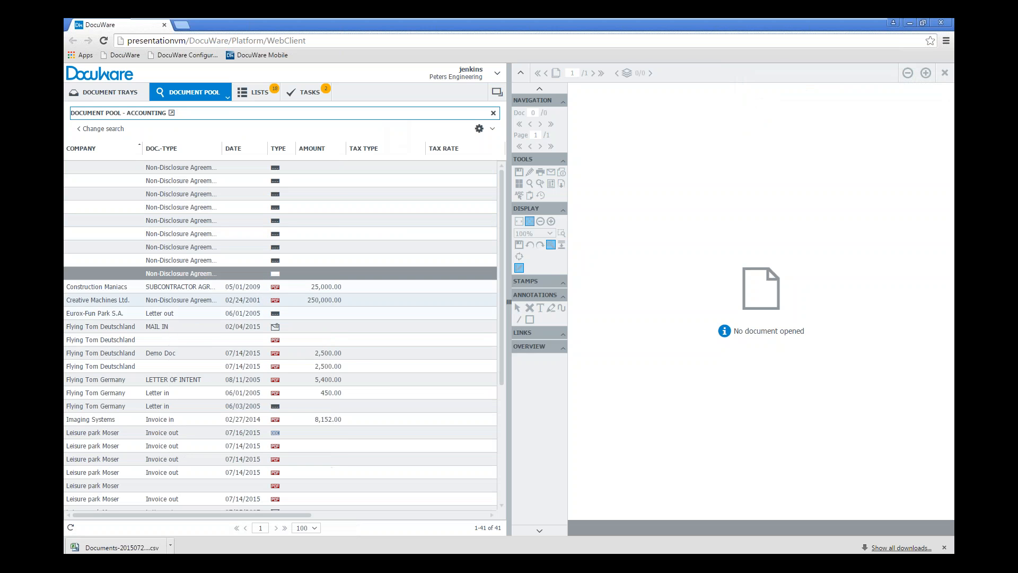
right_click(202, 433)
mouse_move(253, 472)
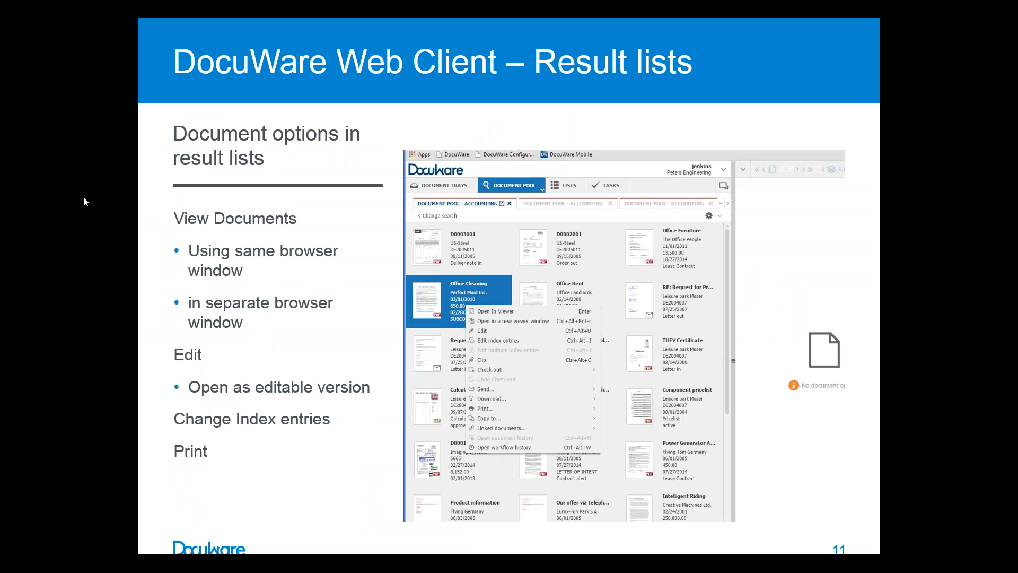
left_click(107, 311)
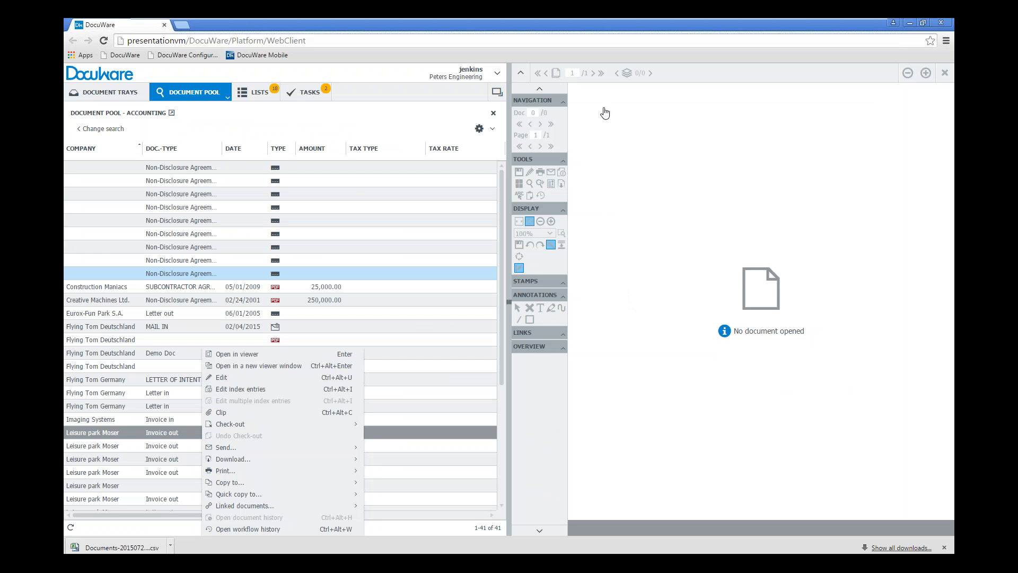
left_click(113, 289)
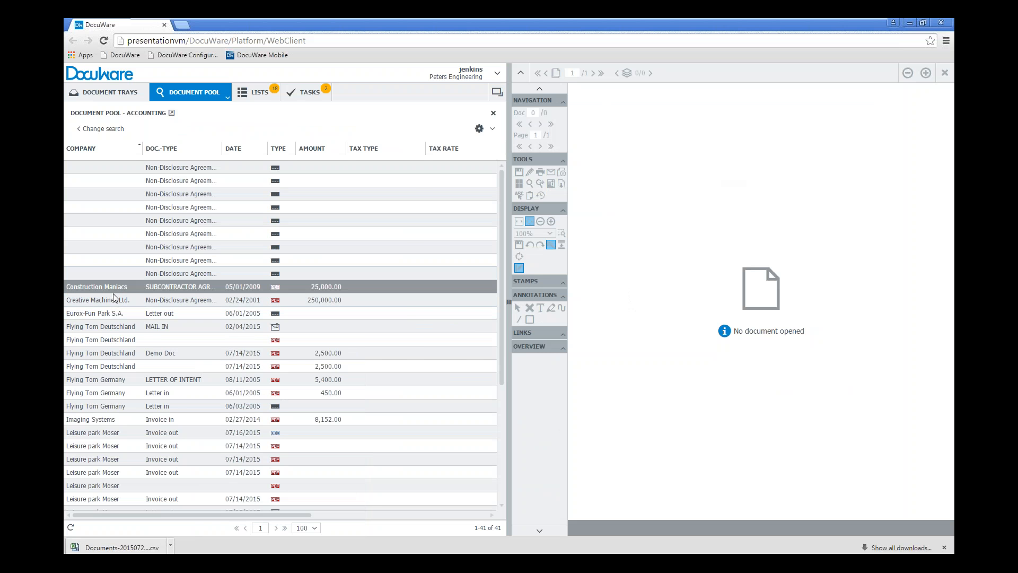
right_click(117, 288)
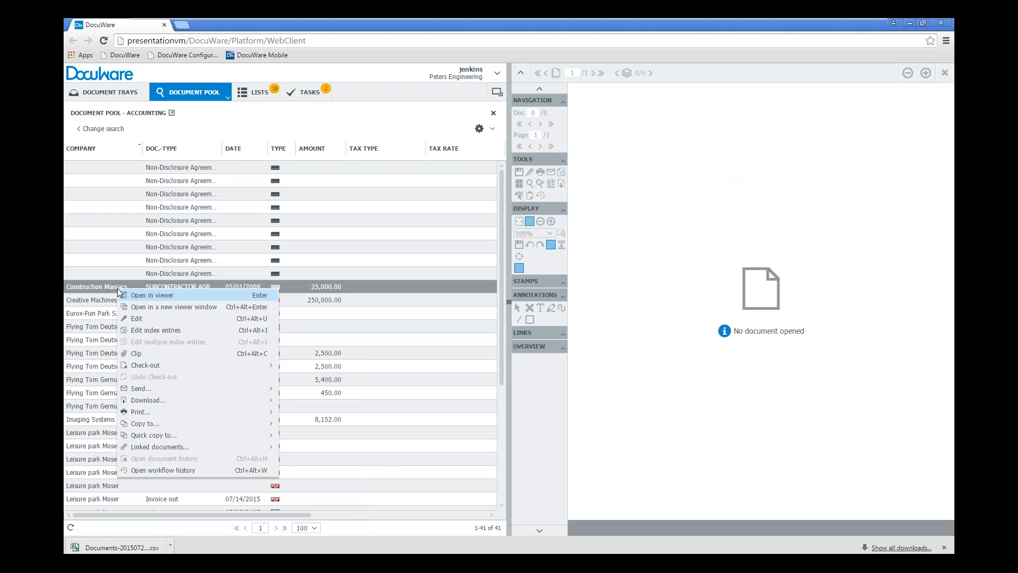
mouse_move(203, 406)
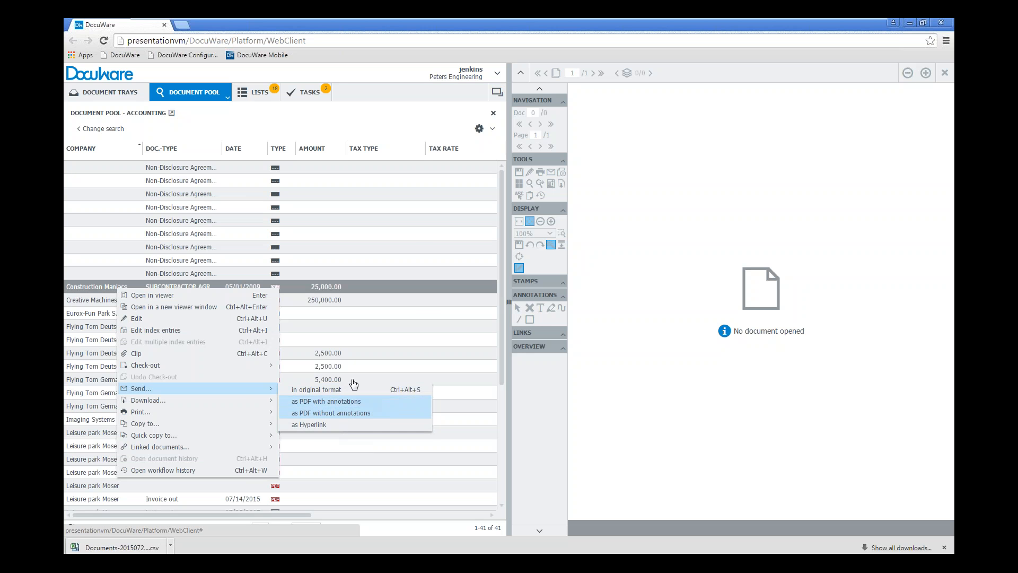
left_click(412, 118)
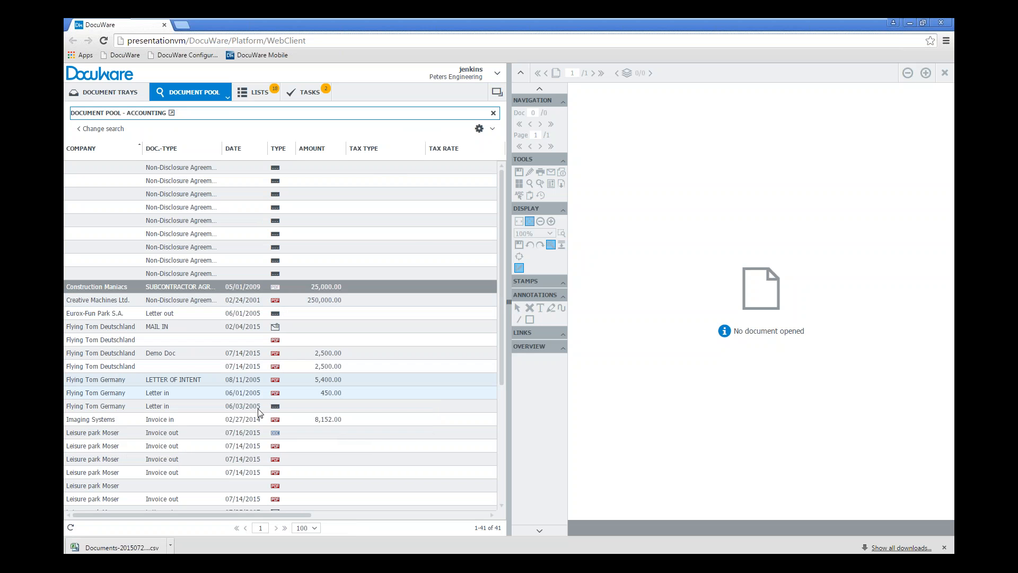
Send the Leisure park Moser Invoice out document dated 07/16/2015 as PDF without annotations to a new e-mail, and close the message unsent
left_click(190, 434)
right_click(188, 434)
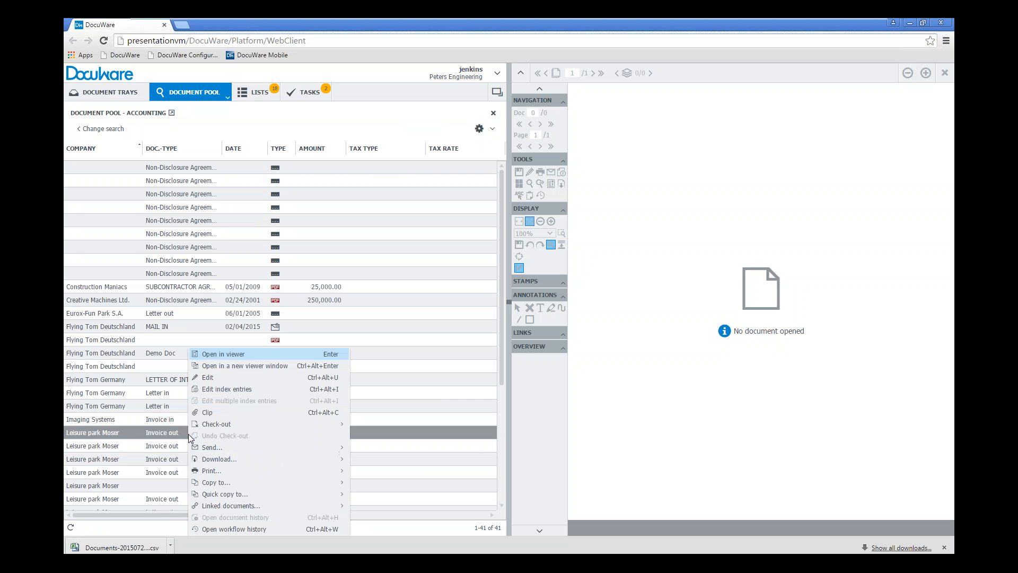
mouse_move(232, 462)
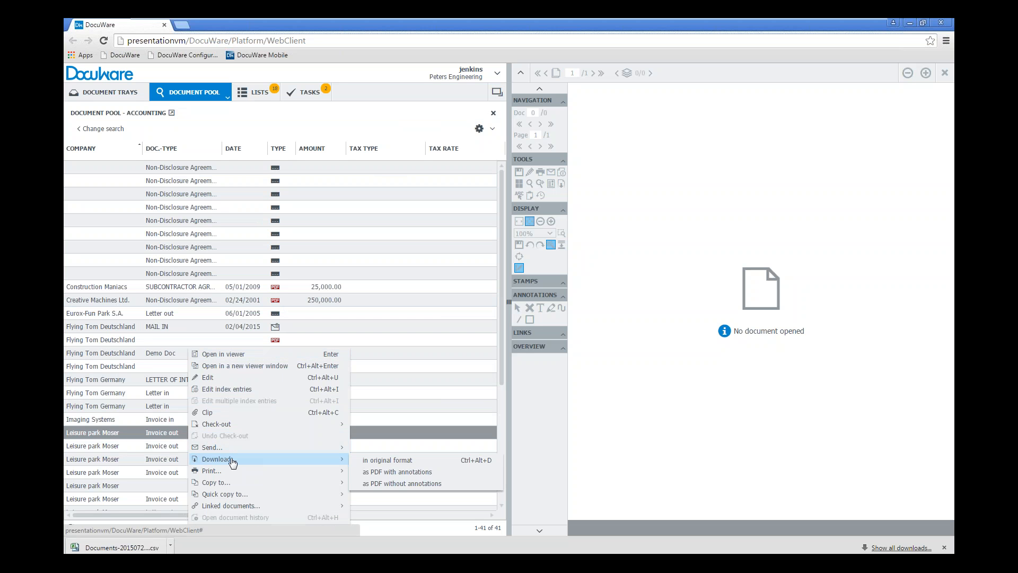
mouse_move(249, 478)
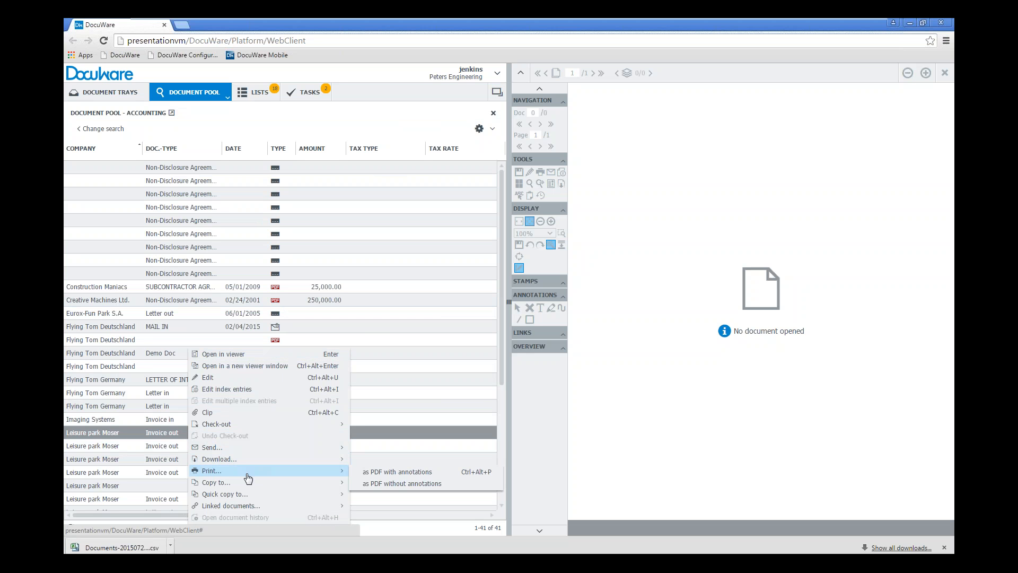
mouse_move(296, 449)
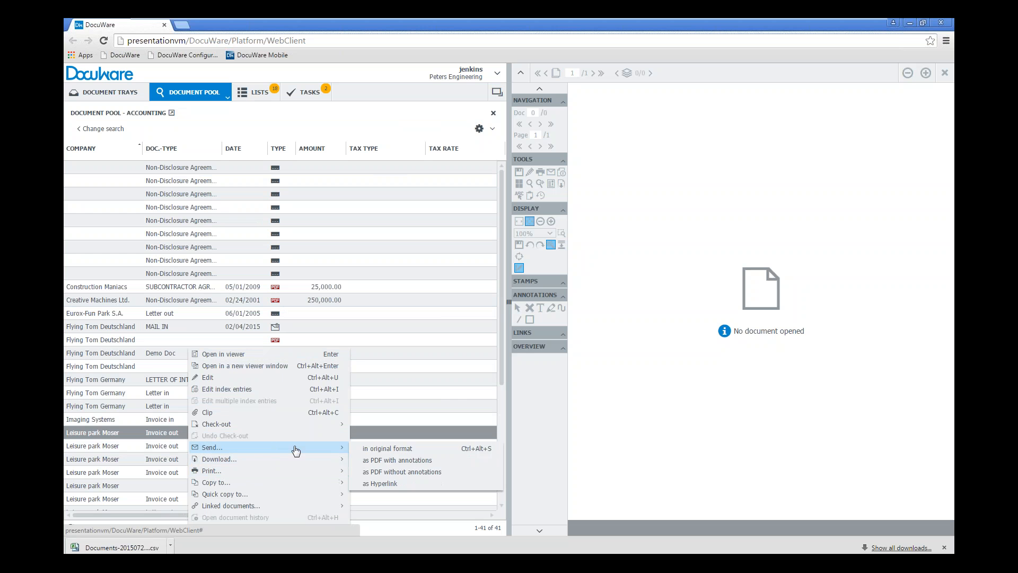
left_click(408, 472)
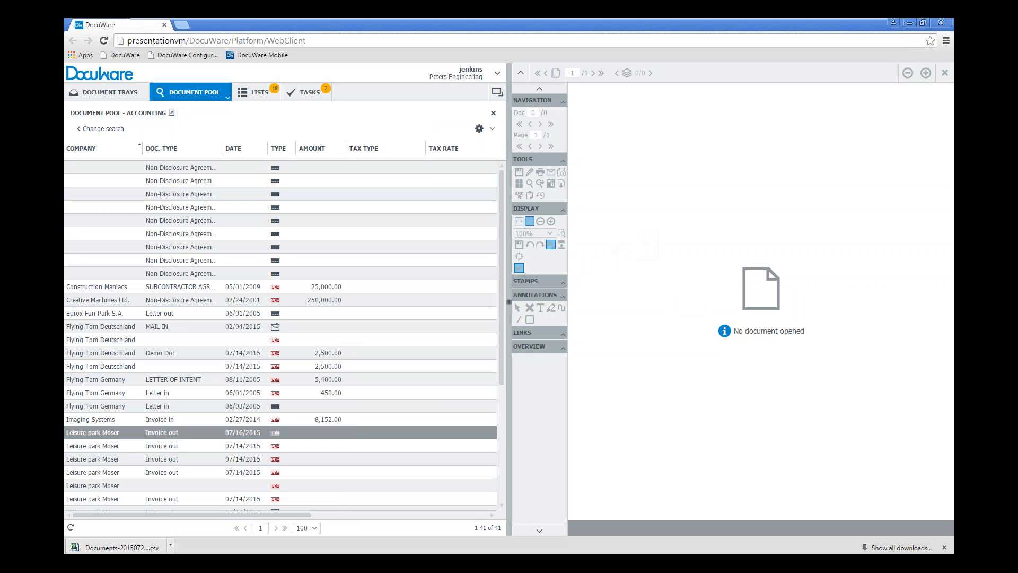
left_click(155, 563)
left_click(155, 544)
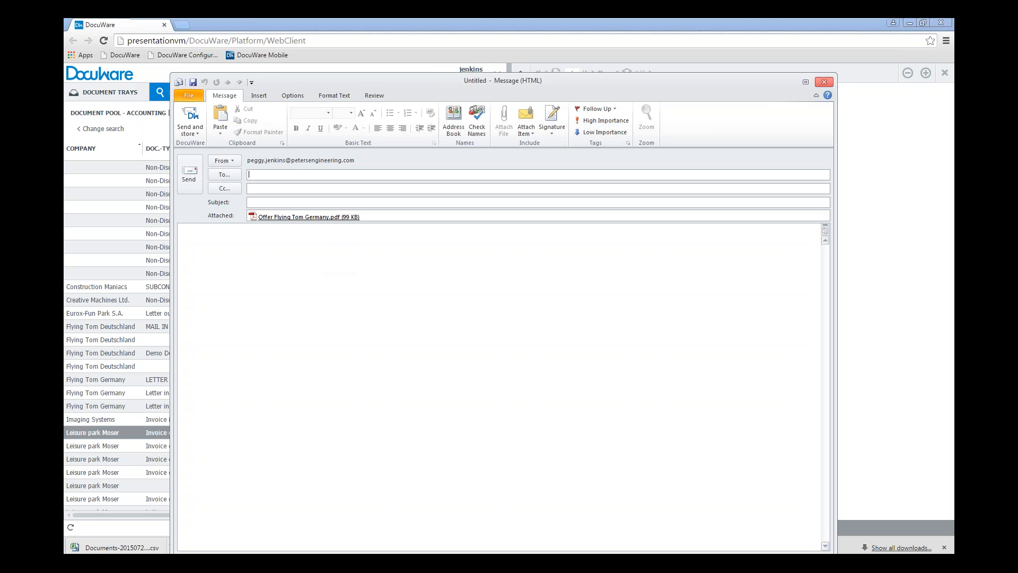
left_click(825, 80)
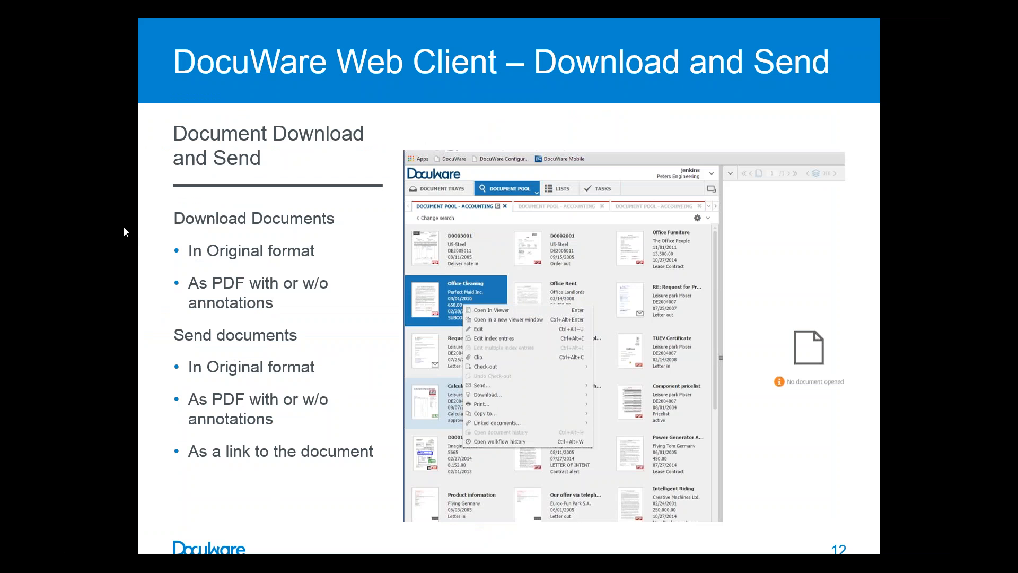
View the Document Pool - Accounting store form for the Leisure park Moser letter in the inbox document tray, and cancel storing
left_click(124, 227)
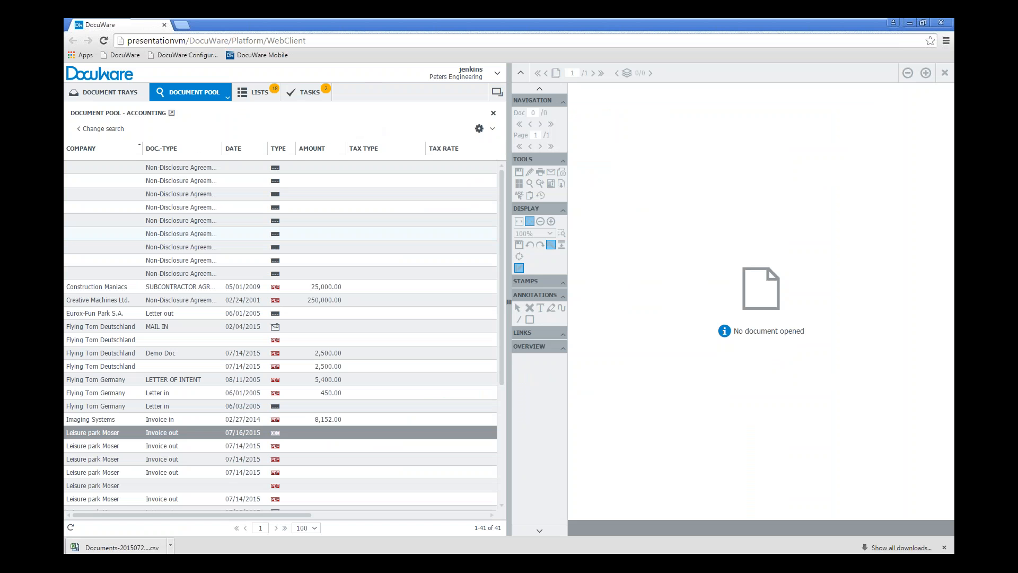
left_click(117, 101)
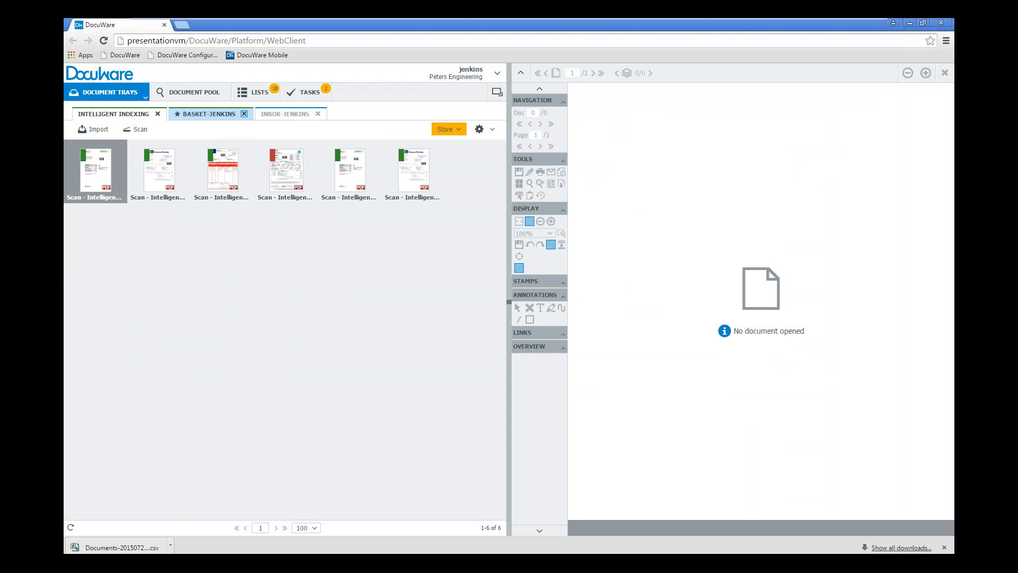
left_click(284, 113)
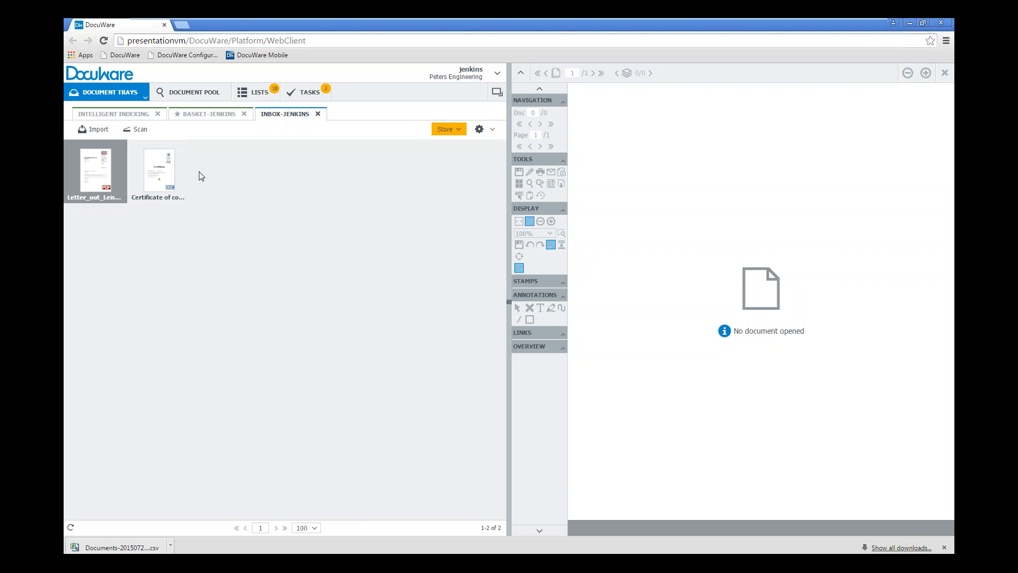
left_click(460, 130)
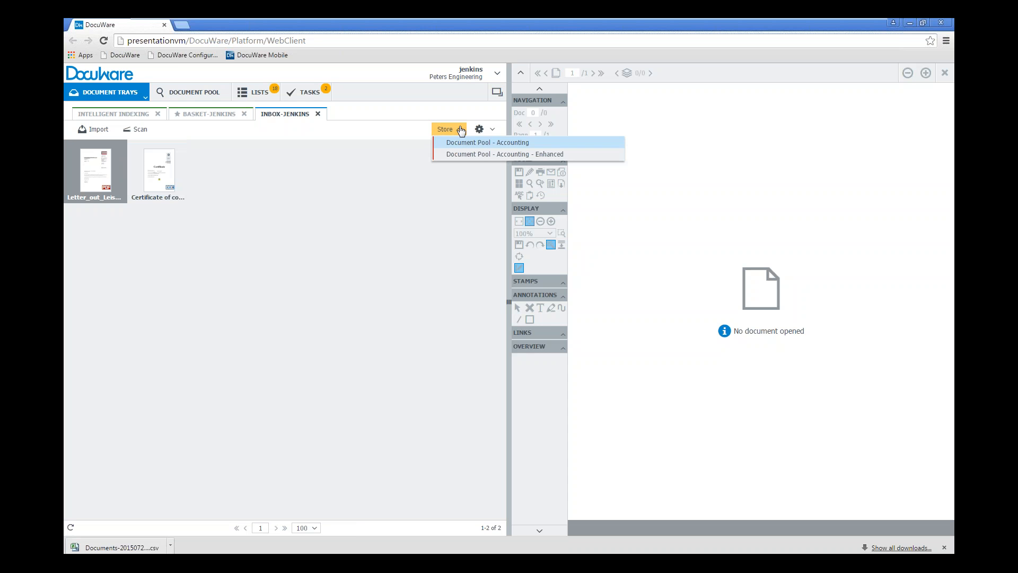
left_click(461, 147)
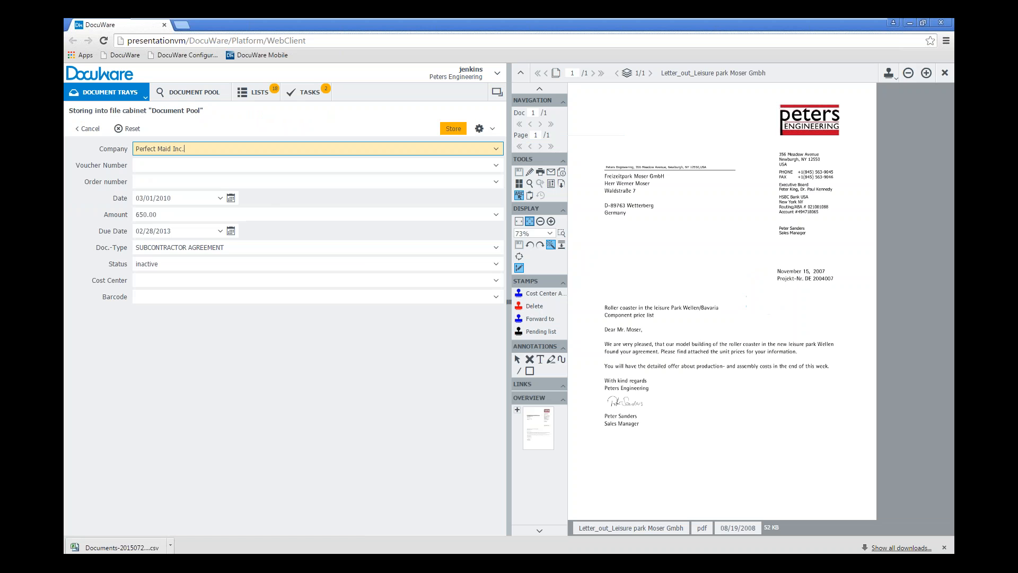
left_click(87, 129)
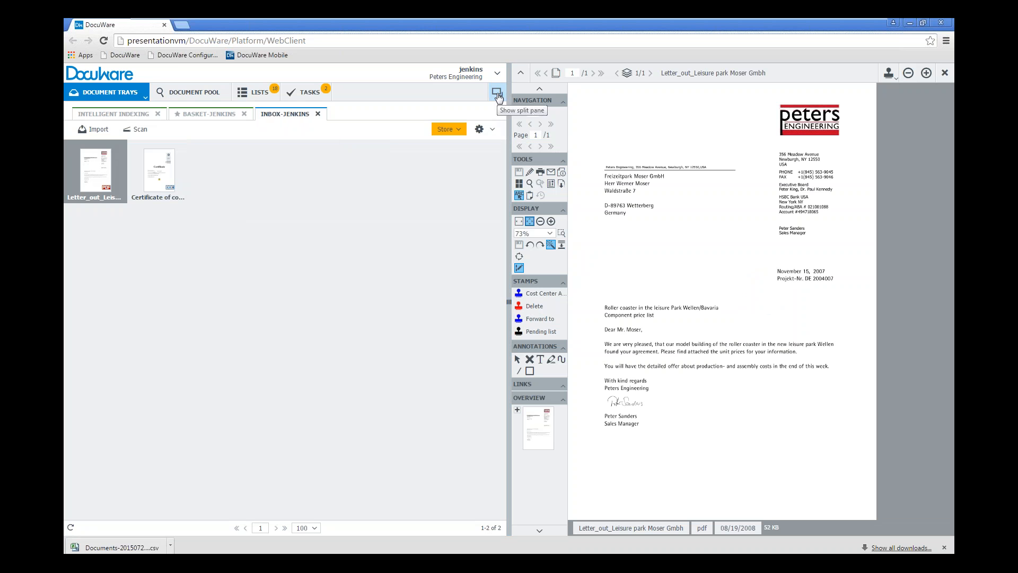
Show the split pane and open the inbox document tray in the second pane
left_click(495, 95)
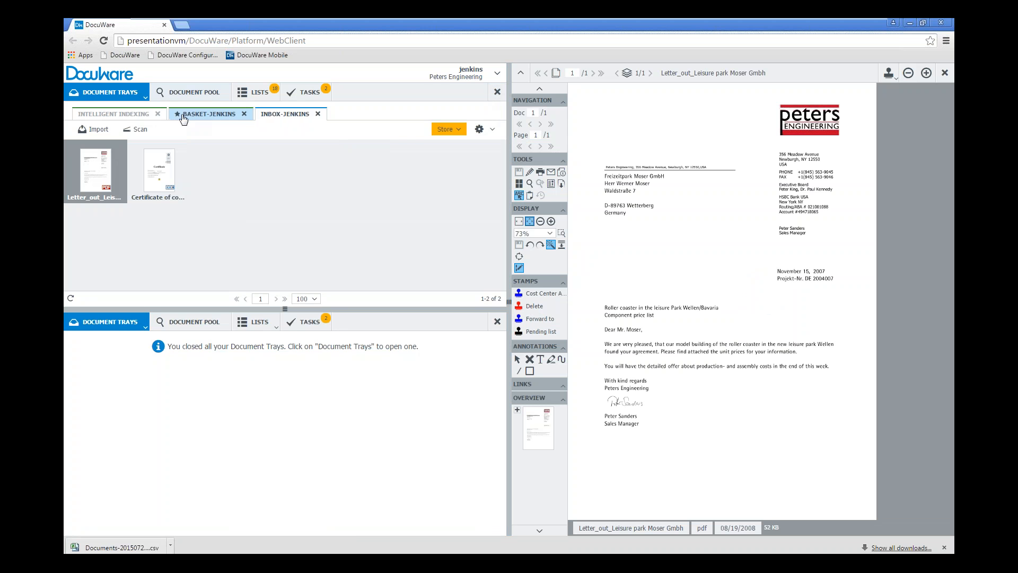
left_click(146, 328)
left_click(90, 369)
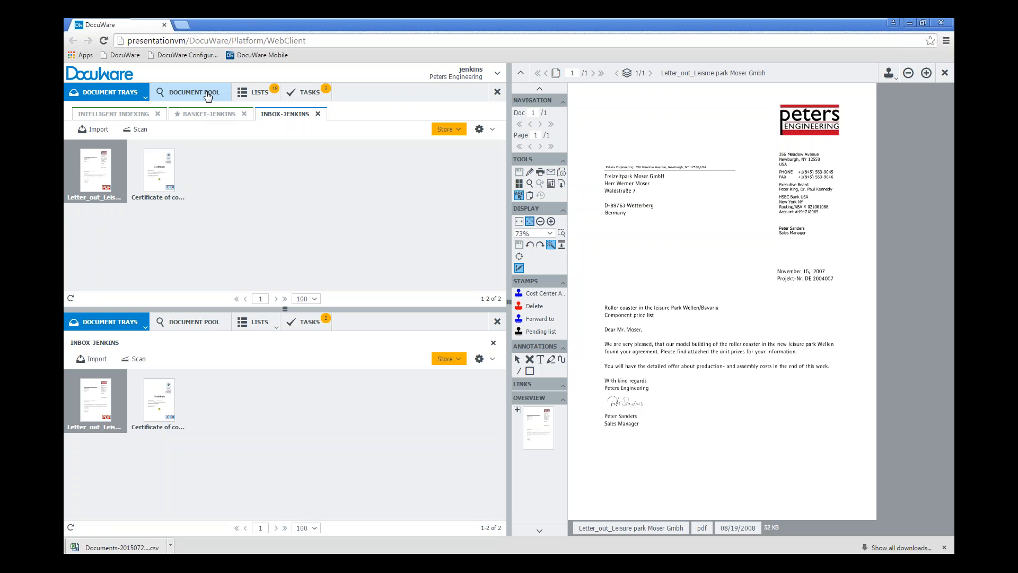
Search Document Pool - Accounting in the first pane for documents of the company Flying Tom Germany
left_click(207, 95)
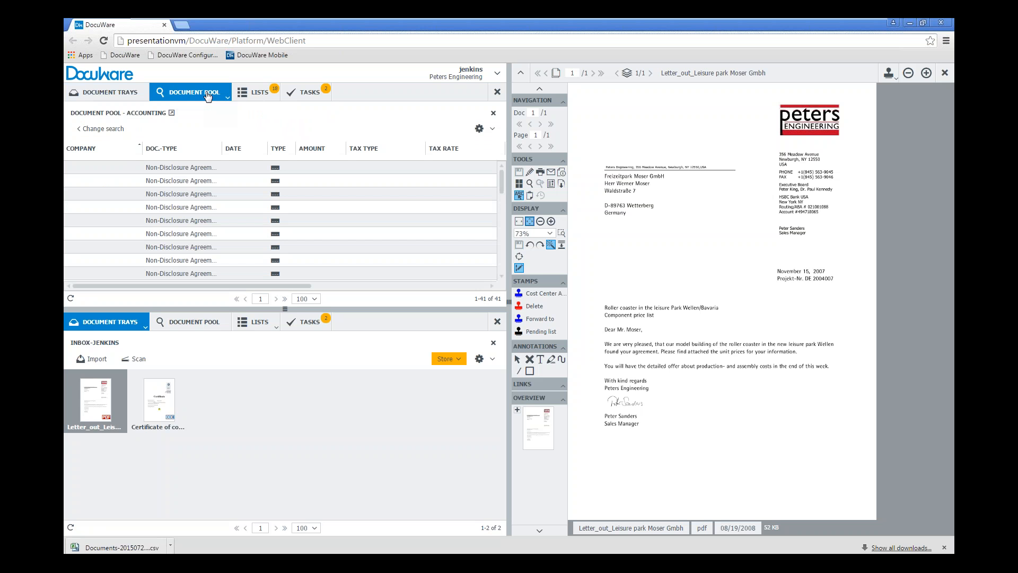
left_click(106, 129)
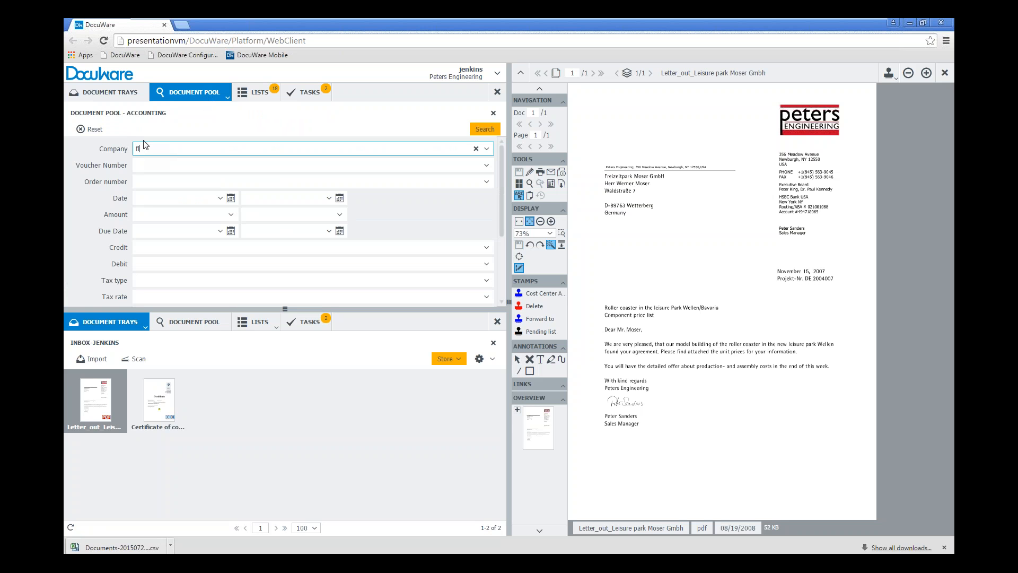
left_click(182, 180)
left_click(484, 129)
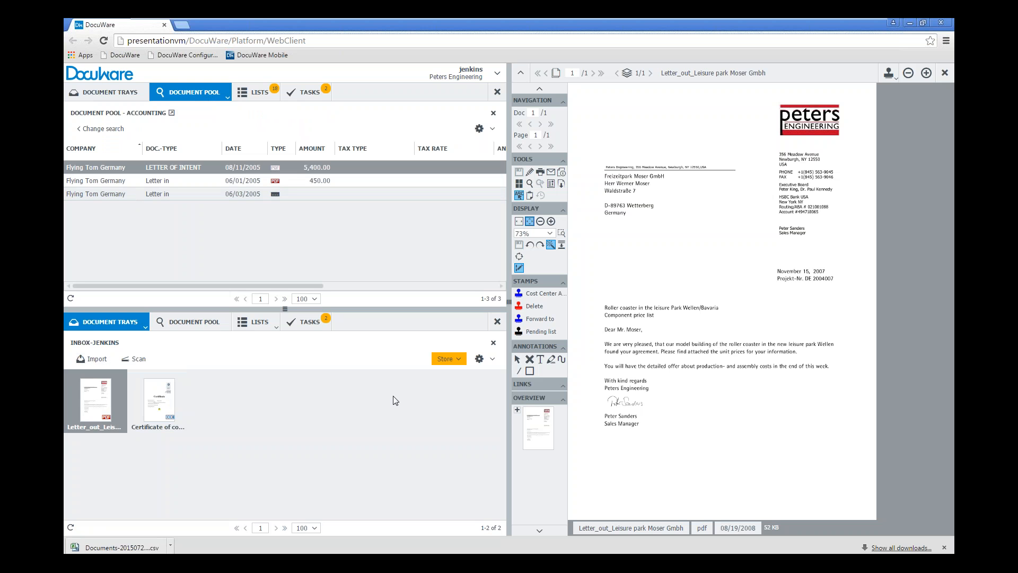
Clip the Leisure park Moser letter from the inbox tray behind Flying Tom Germany's Letter of Intent, keeping documents in the tray
left_click_drag(109, 401, 119, 168)
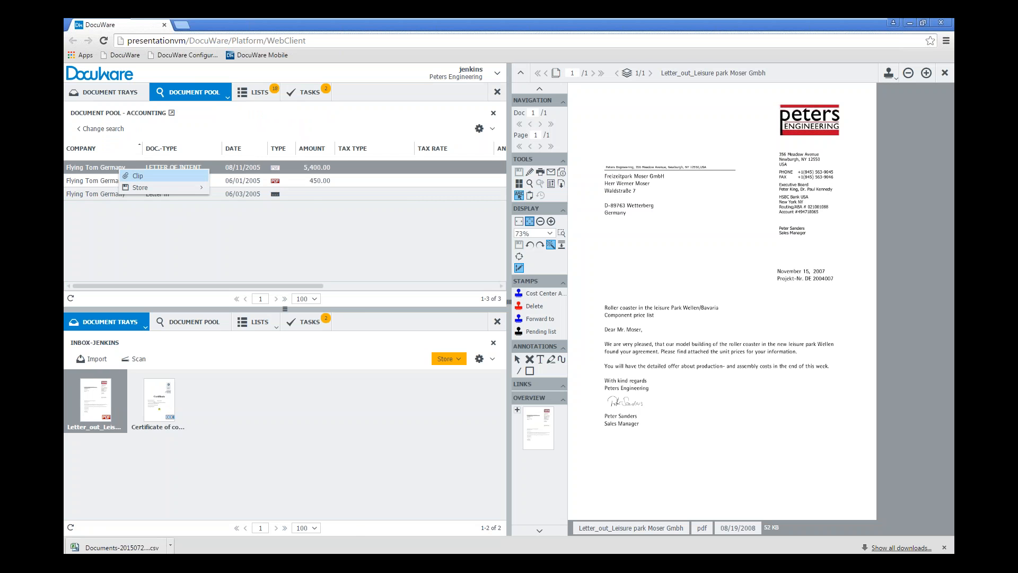
mouse_move(141, 189)
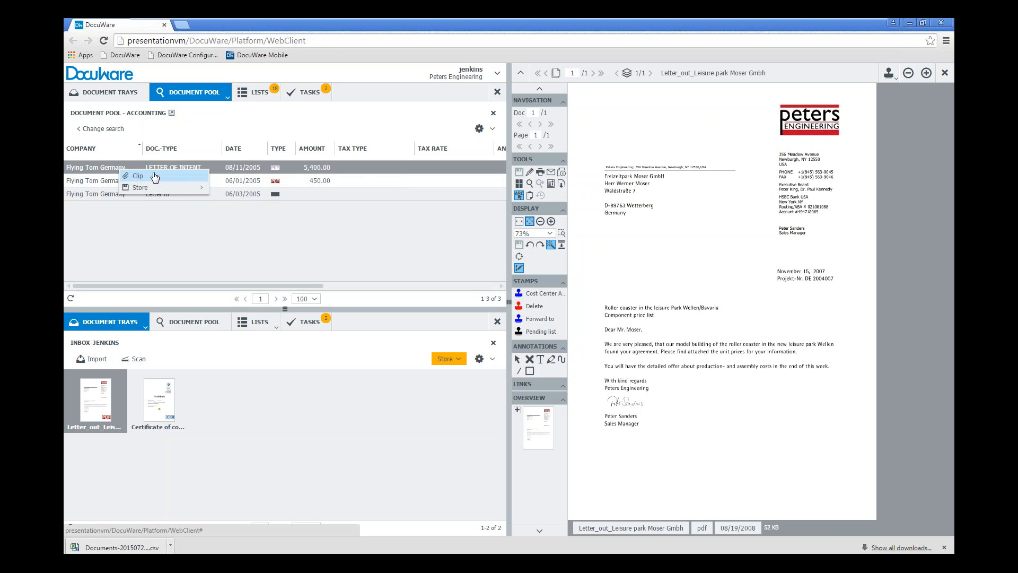
left_click(154, 176)
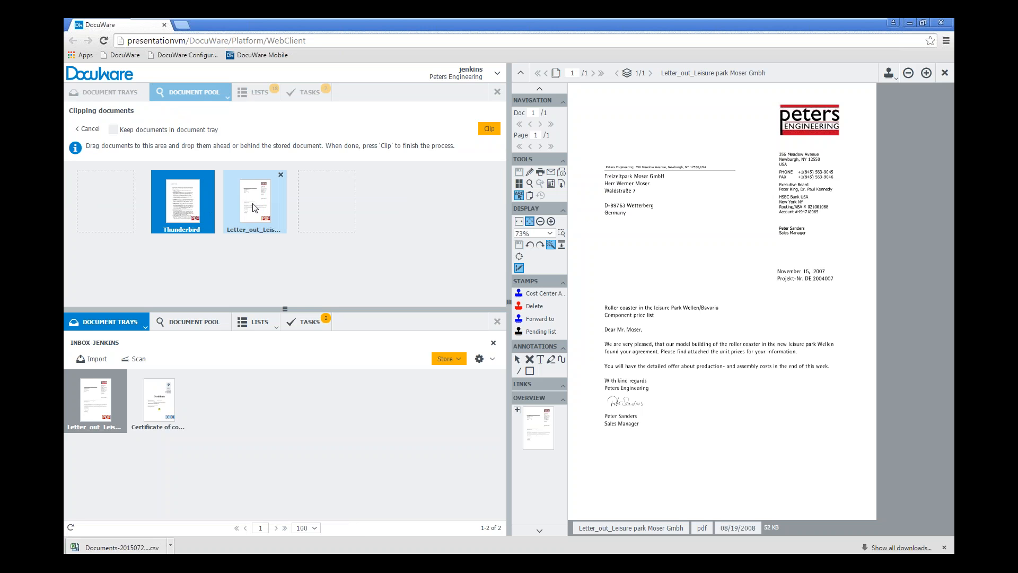
left_click_drag(254, 207, 278, 192)
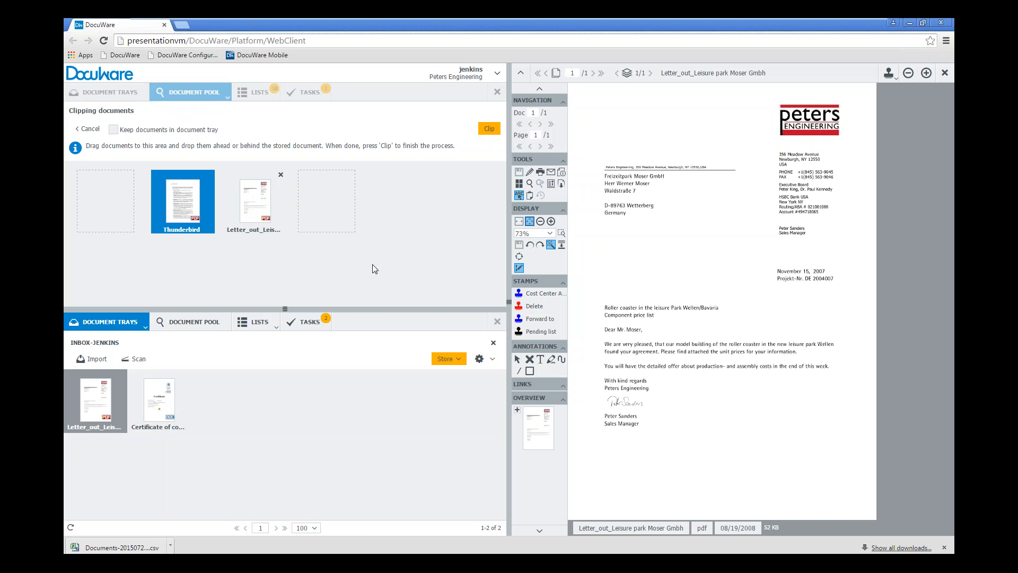
left_click(113, 129)
left_click(489, 129)
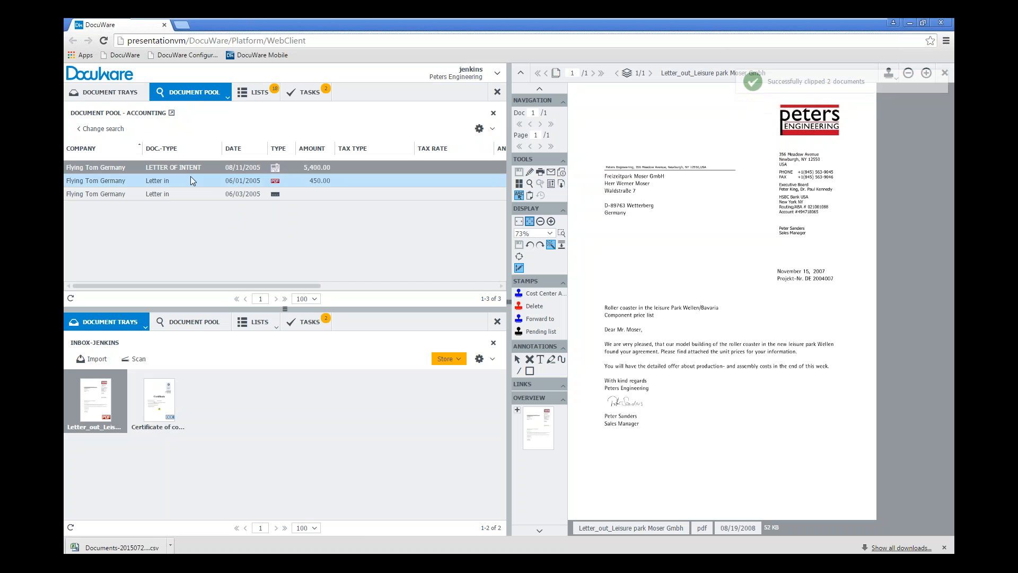
left_click(207, 257)
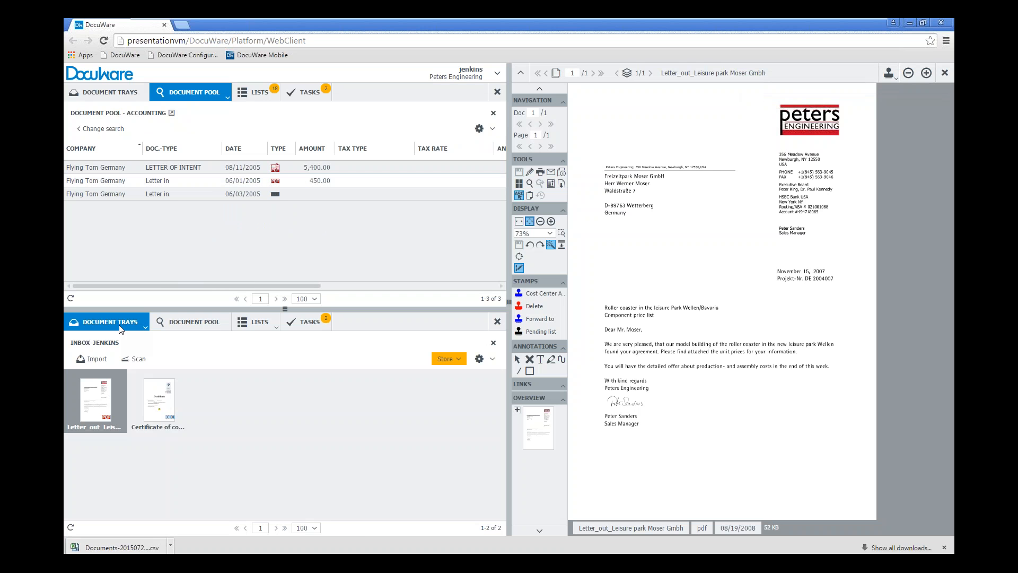
left_click(186, 166)
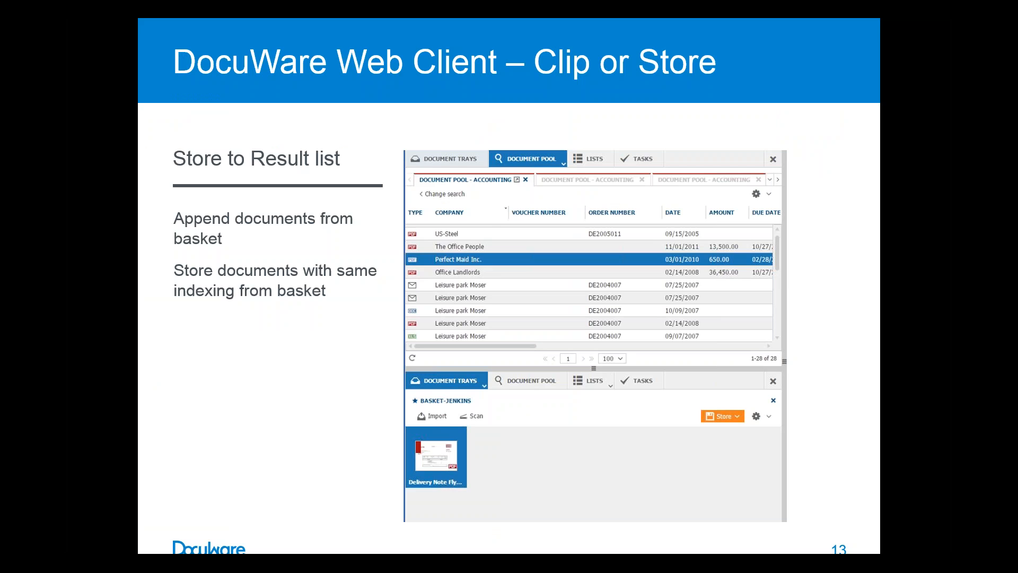
left_click(128, 197)
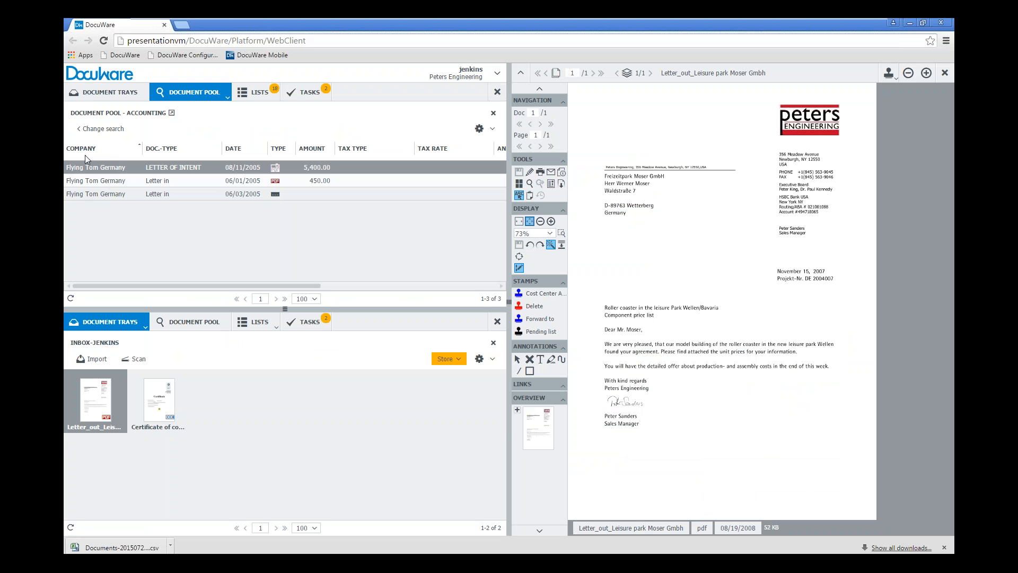
Return to the accounting search form, and switch to the Peters Invoice Access database to view the Imaging Systems record
left_click(100, 128)
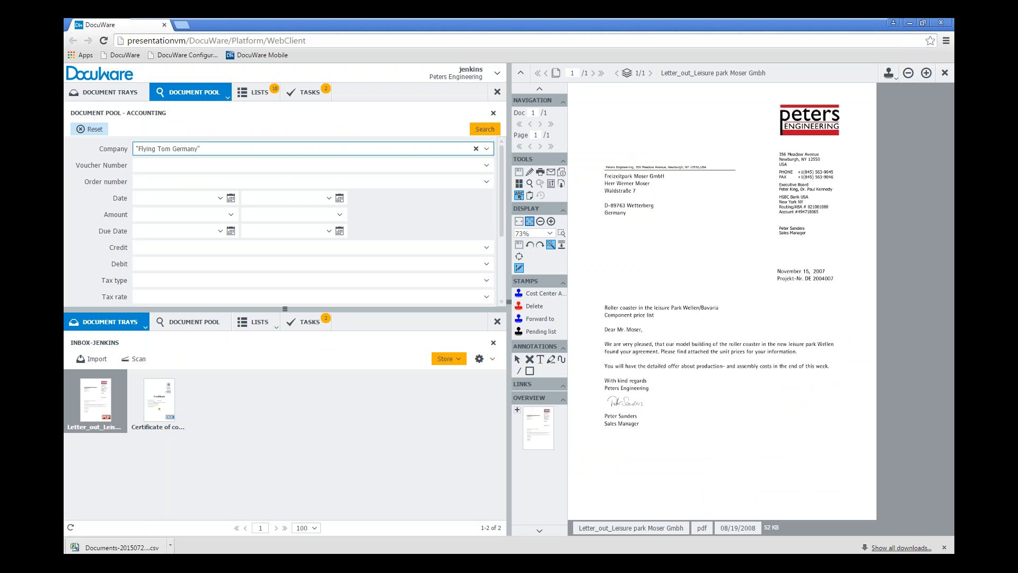
left_click_drag(129, 152, 69, 167)
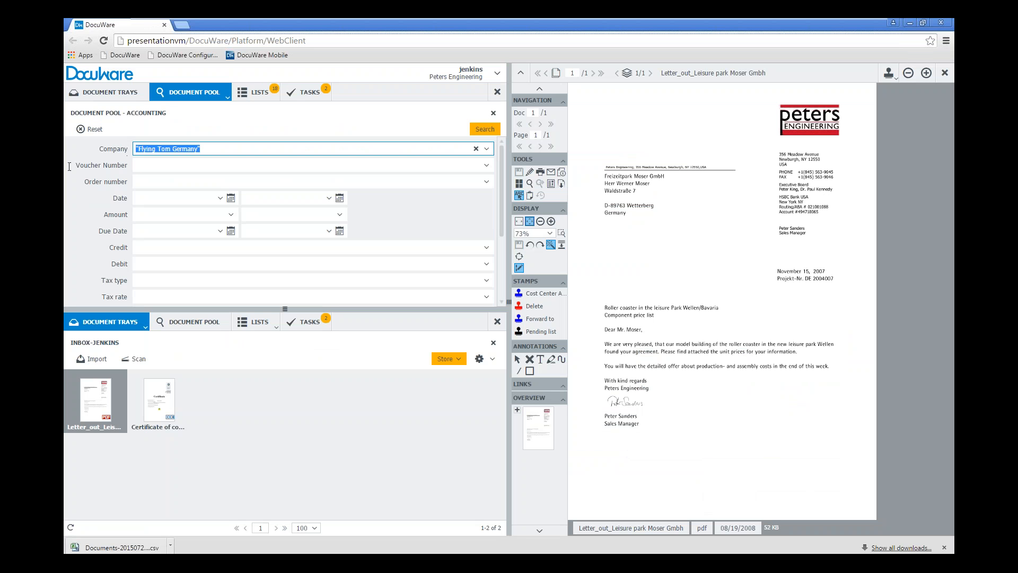
key("alt+Tab")
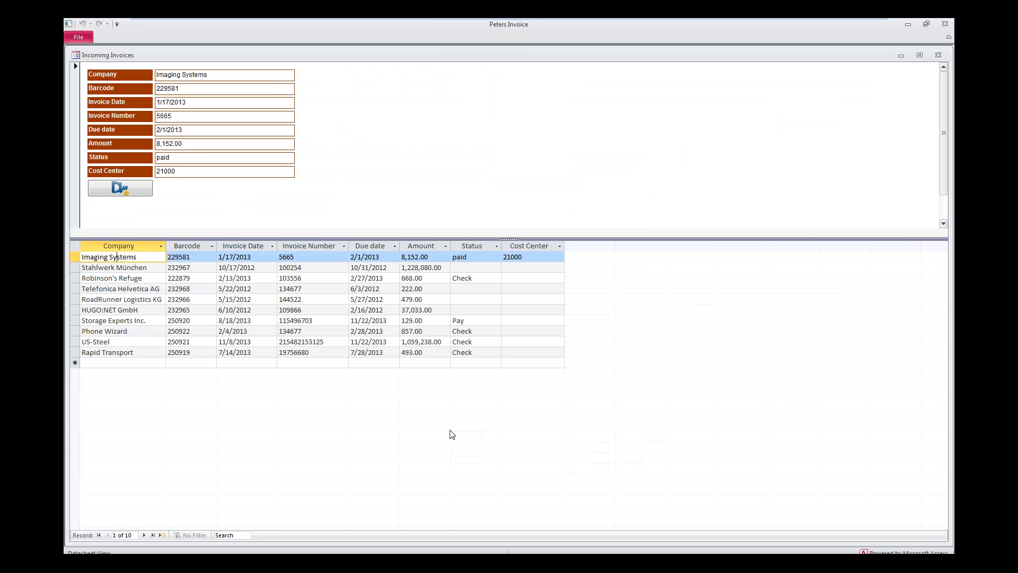
left_click(127, 191)
left_click(135, 257)
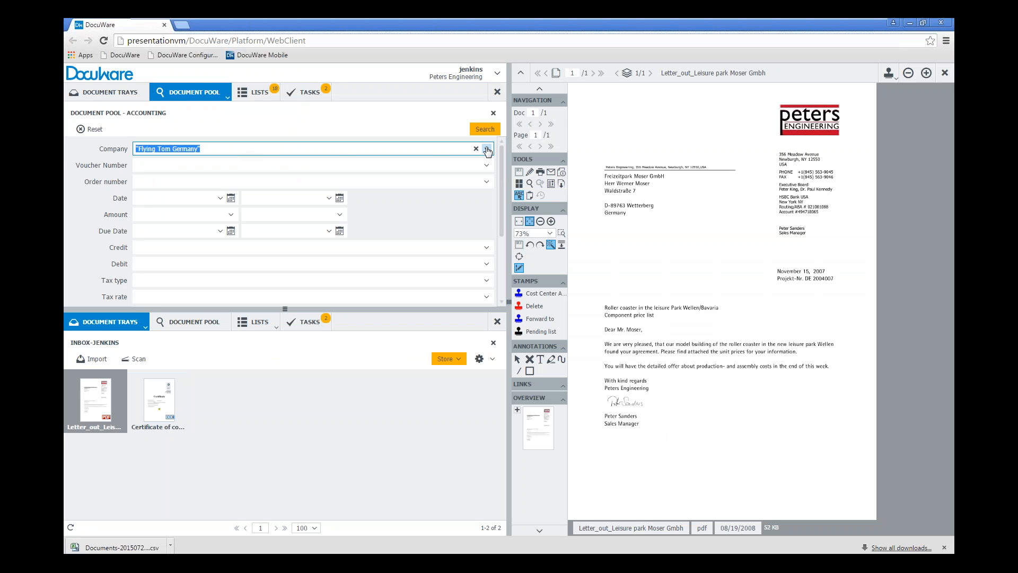
Search Document Pool - Accounting for documents of the company Imaging Systems
left_click(487, 151)
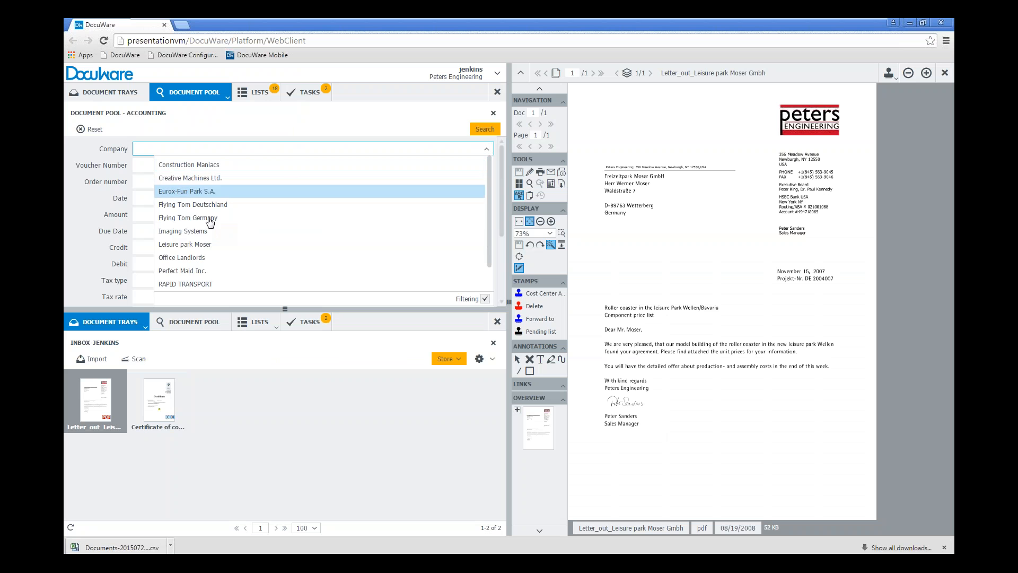
left_click(193, 231)
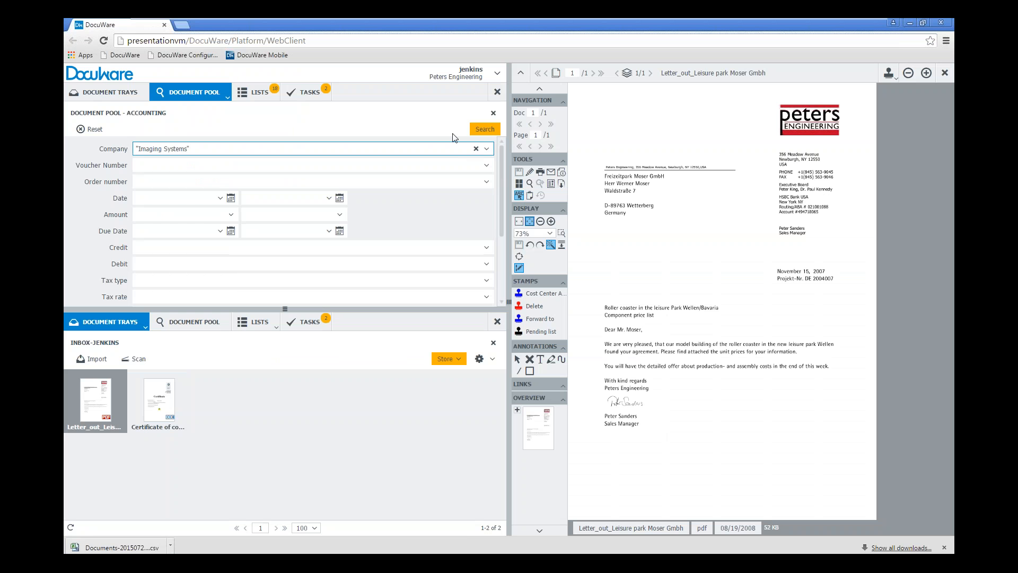
left_click(485, 128)
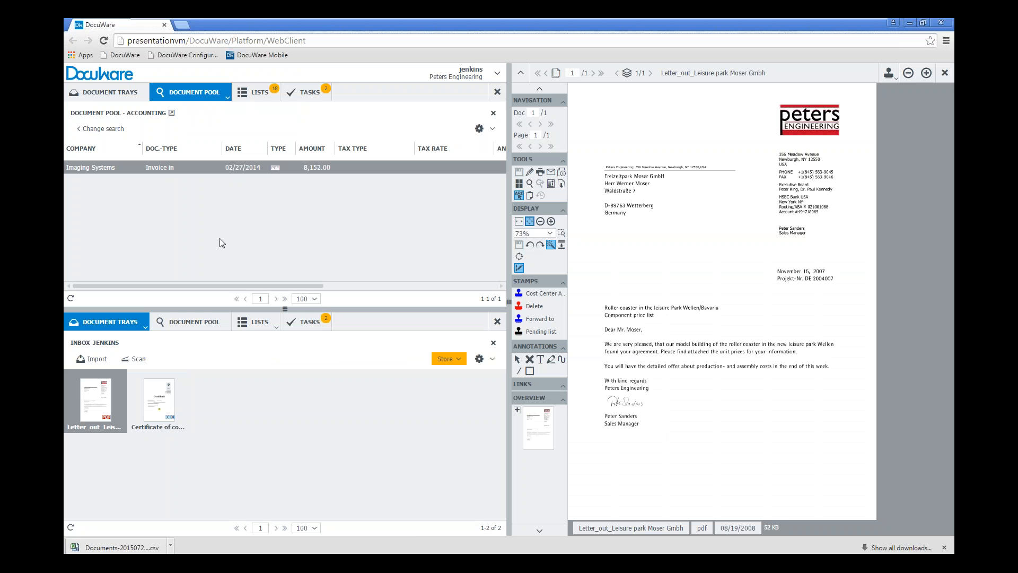
Switch to the Peters Invoice database, look up the Imaging Systems invoice with the integrated DocuWare search, and close the viewer
left_click(909, 23)
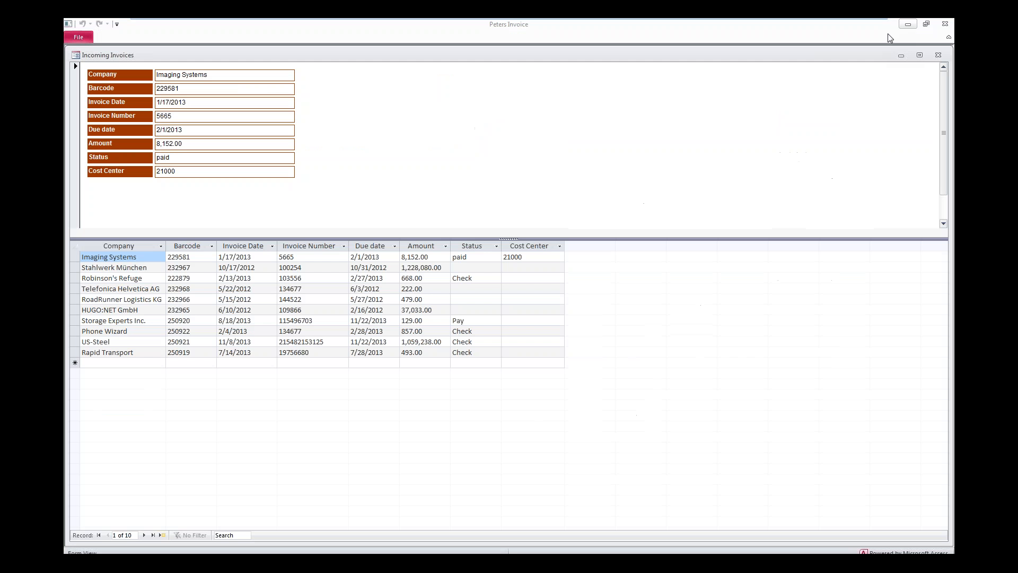
left_click(601, 138)
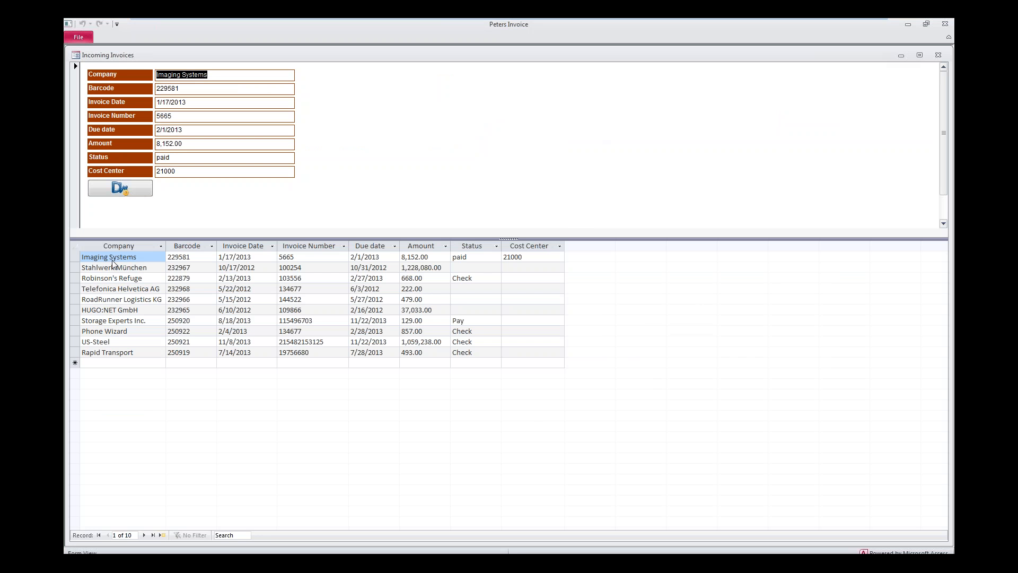
left_click(123, 186)
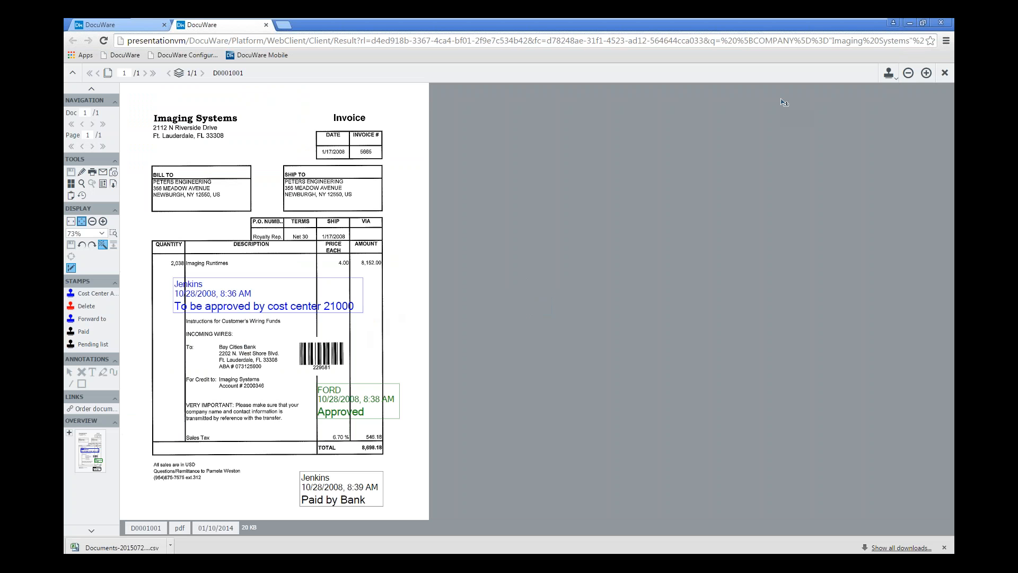
left_click(939, 24)
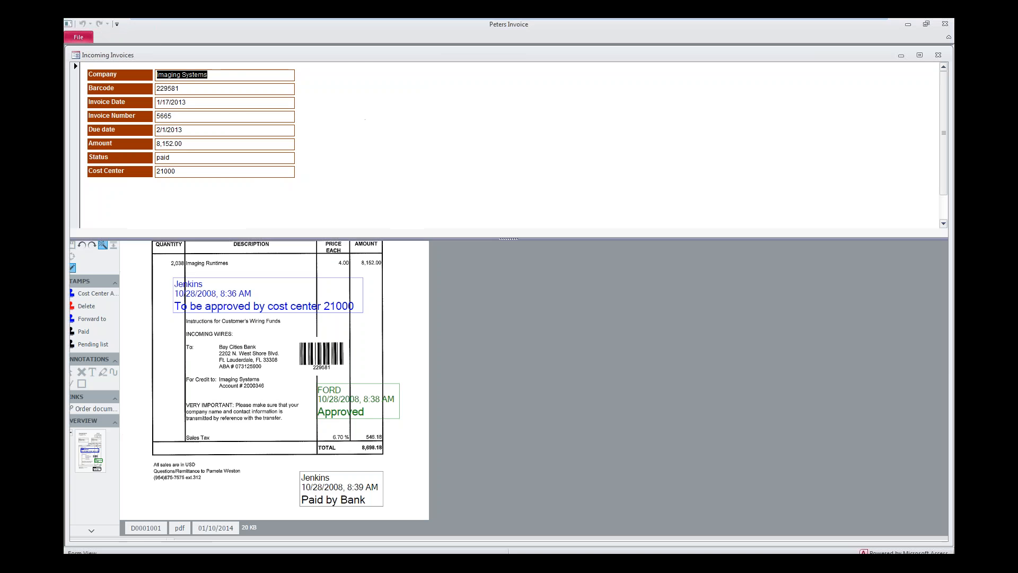
Select the US-Steel record, look up its invoice with the integrated DocuWare search, and minimize the viewer window
left_click(134, 419)
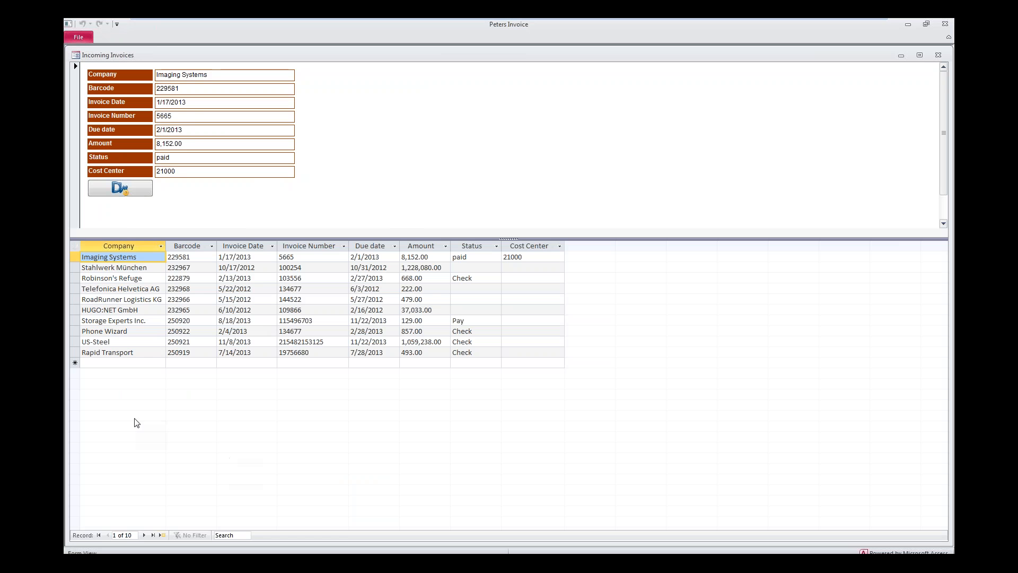
left_click(106, 341)
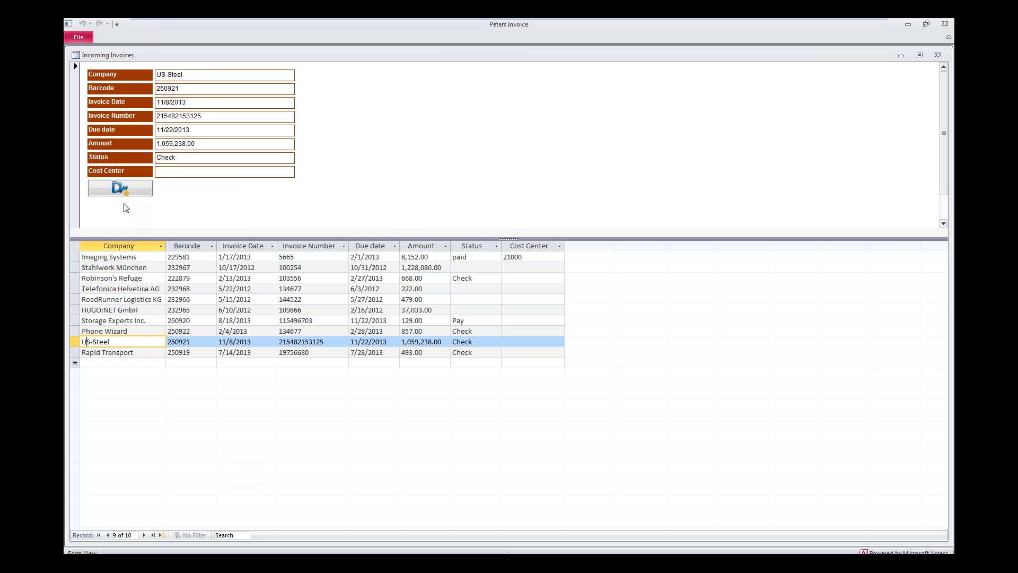
left_click(128, 189)
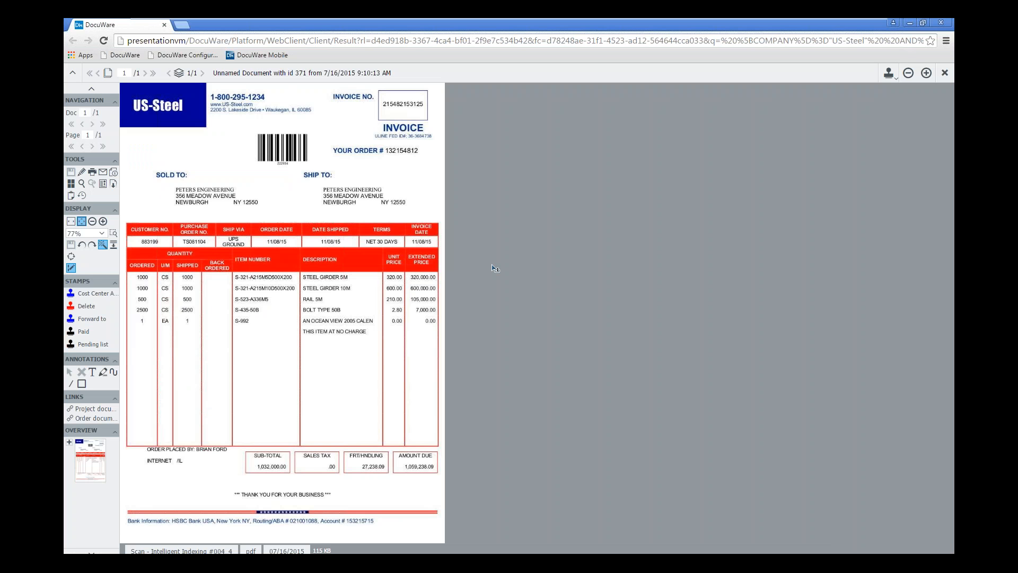
left_click(910, 24)
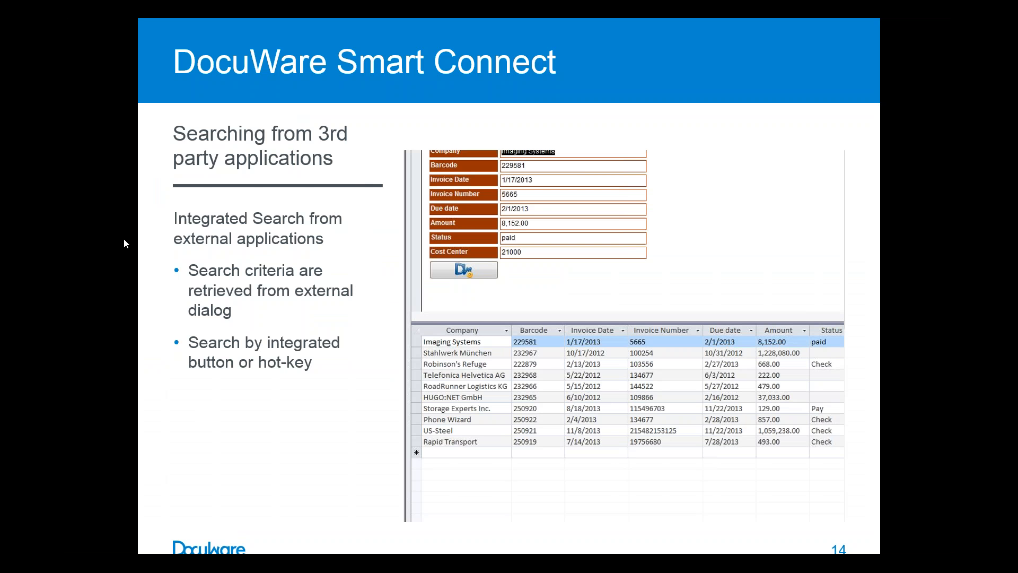
key("Right")
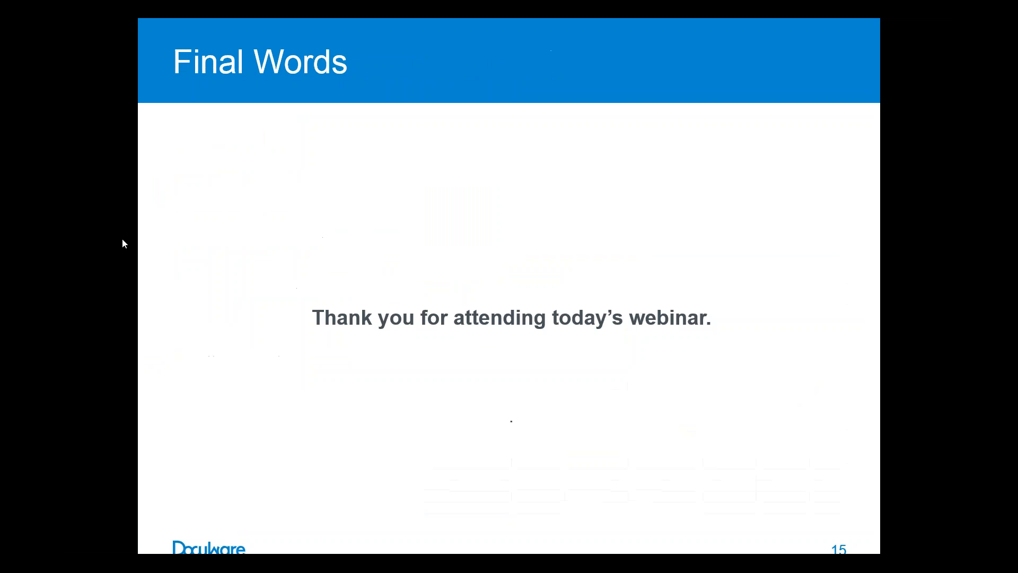